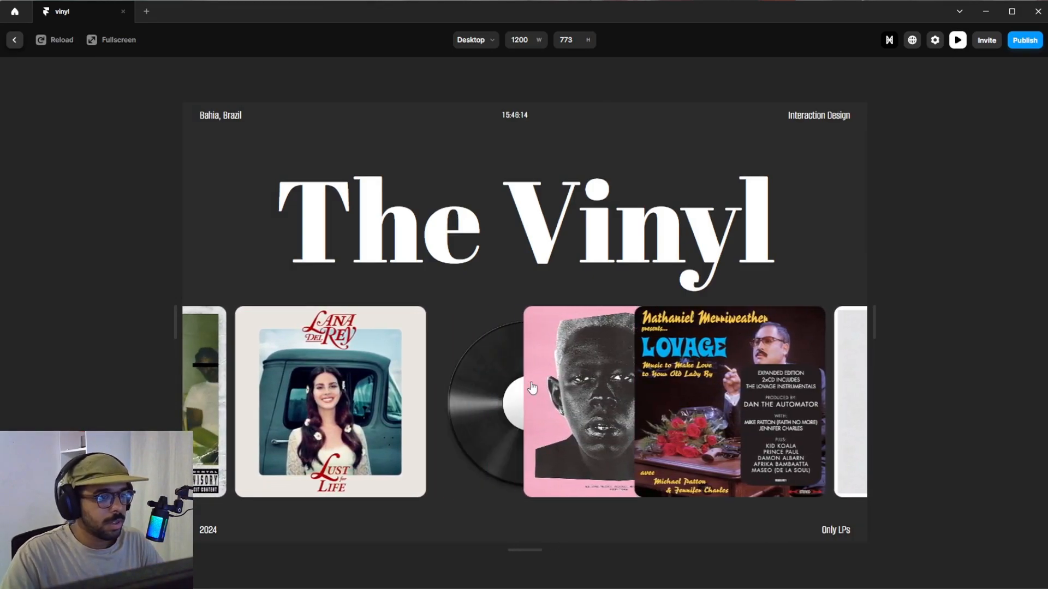
Test the IGOR and Lust for Life covers in the preview by opening their Spotify players, and leave the preview.
left_click(538, 410)
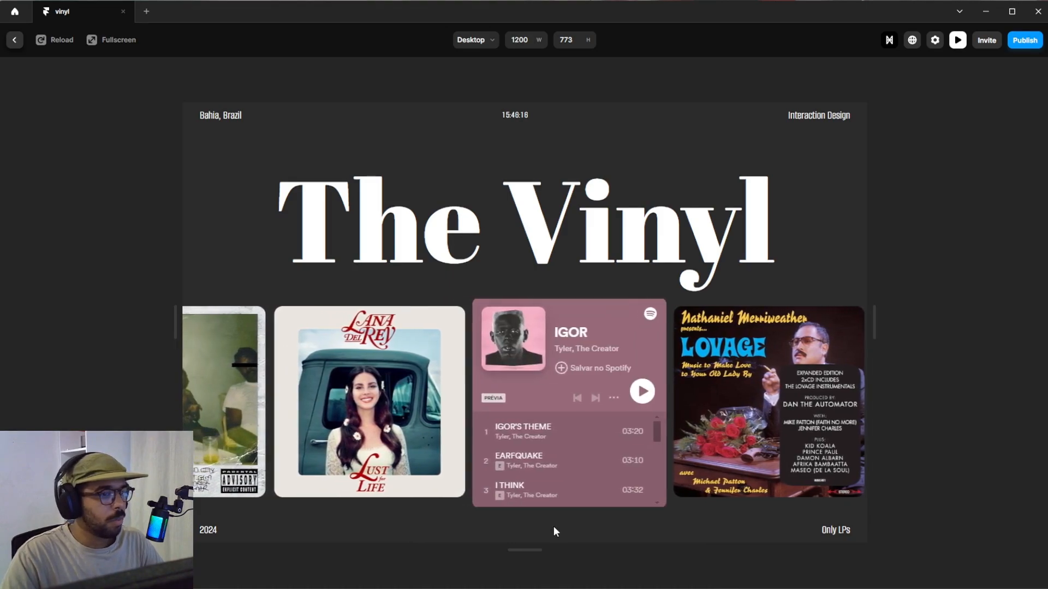
left_click(410, 391)
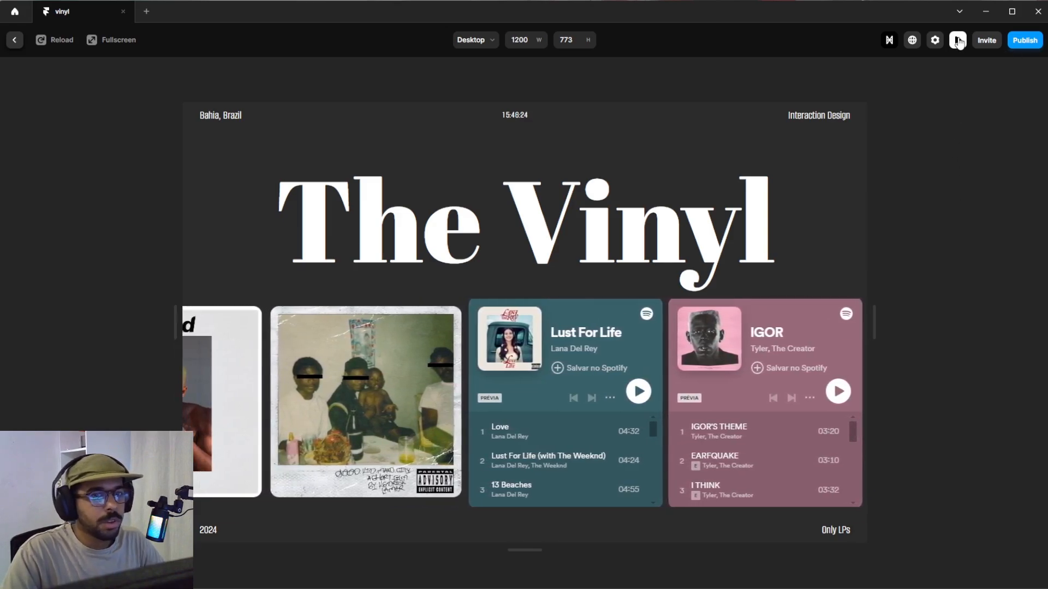
left_click(958, 40)
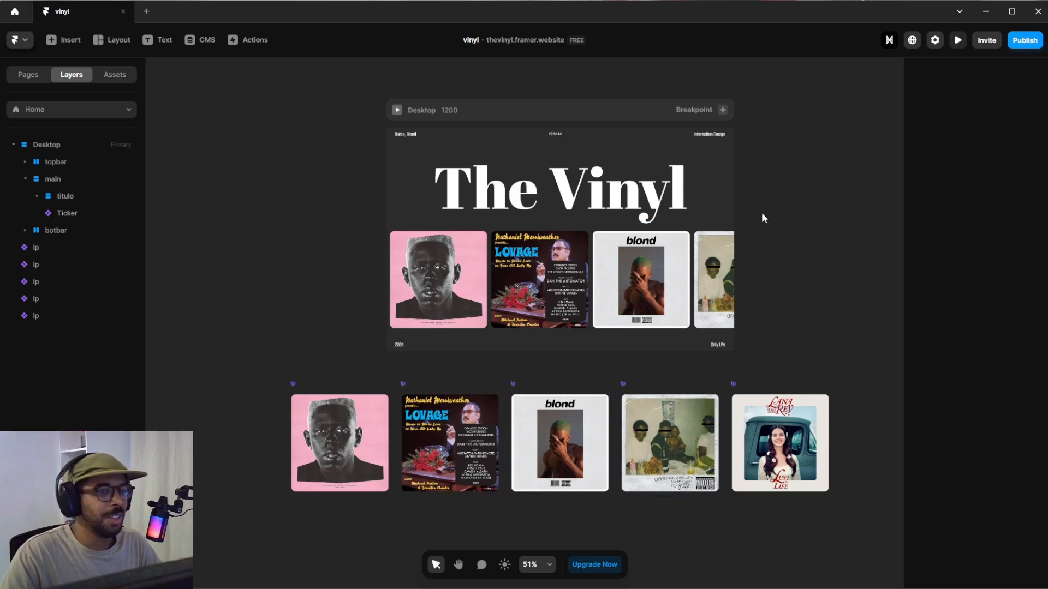
Examine the Desktop page's three main sections: topbar, main and botbar.
scroll(568, 149, "up", 5)
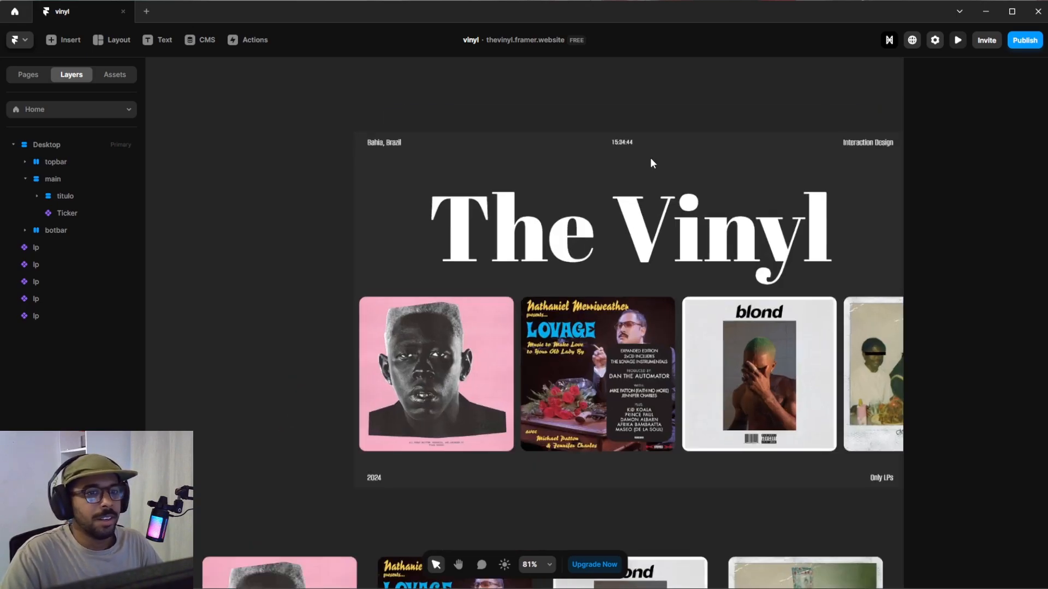
scroll(770, 172, "up", 2)
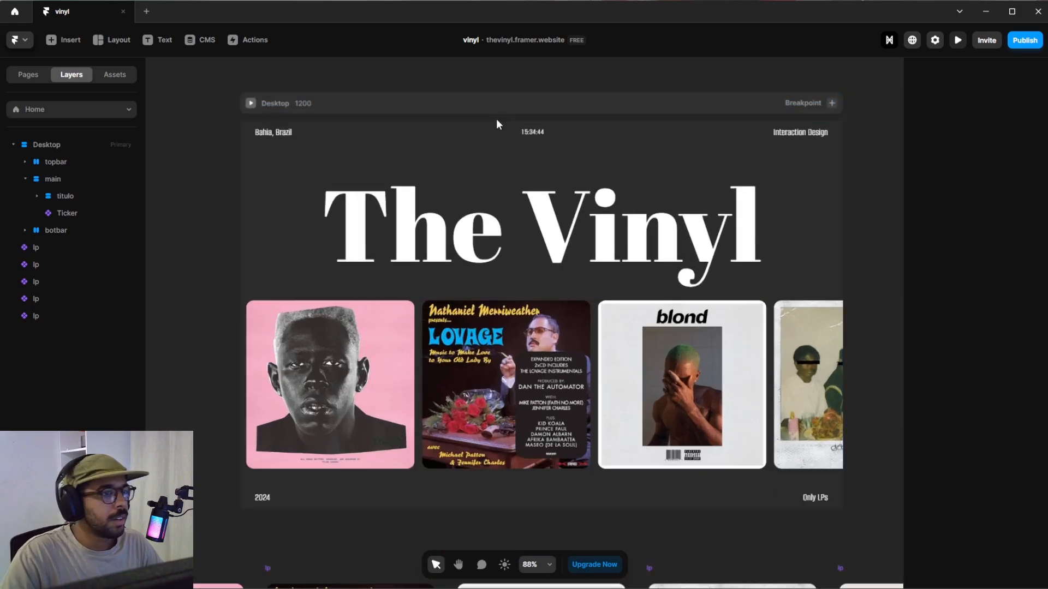
left_click(24, 179)
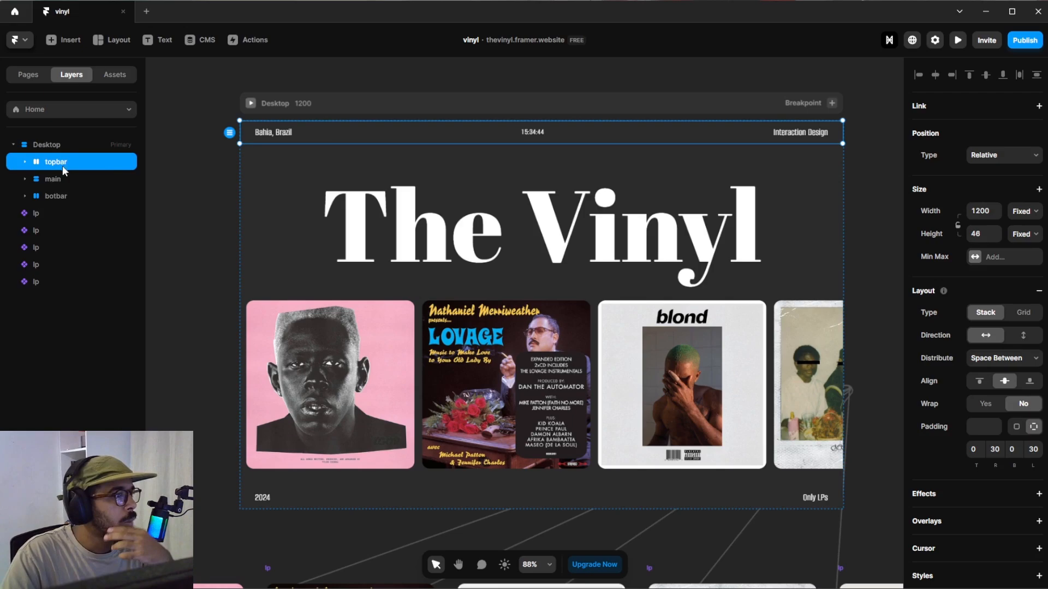
left_click(60, 181)
left_click(67, 194)
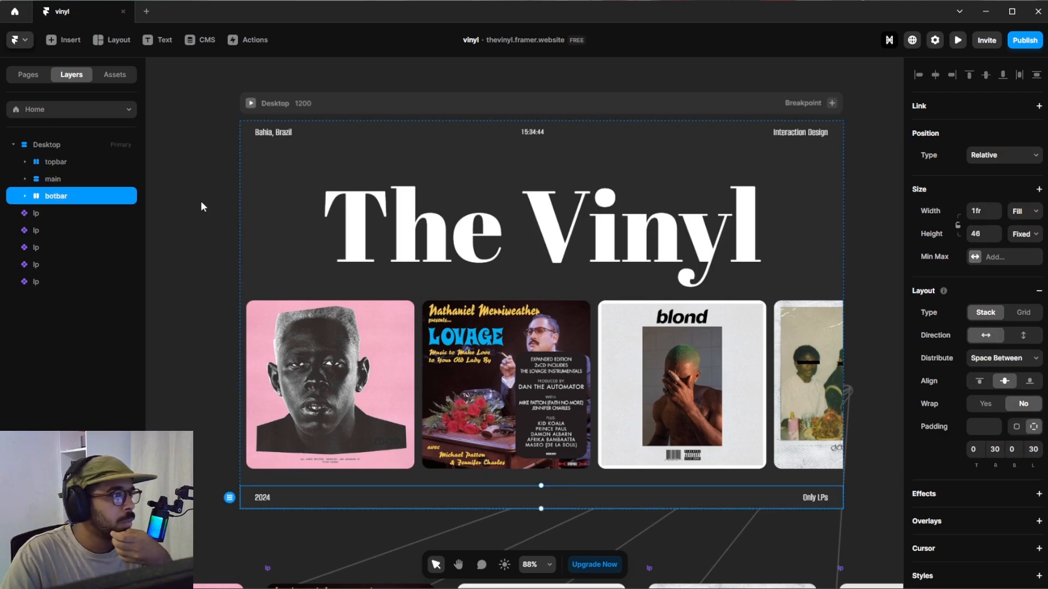
left_click(322, 133)
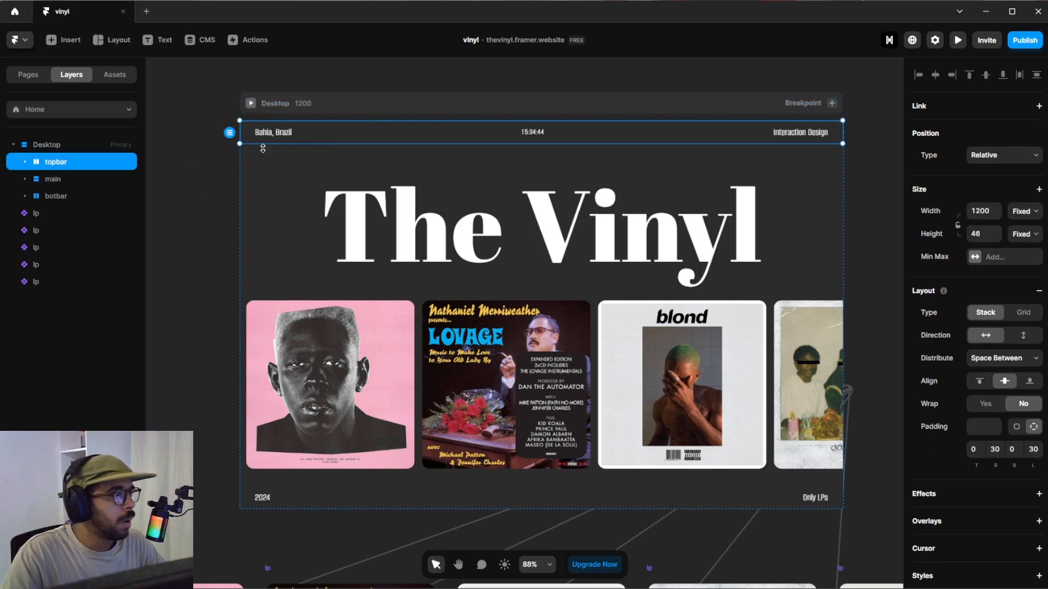
Inspect the topbar's Bahia, Brazil, Time & Date and Interaction Design layers, and the botbar stack.
left_click(25, 162)
left_click(70, 173)
left_click(94, 211)
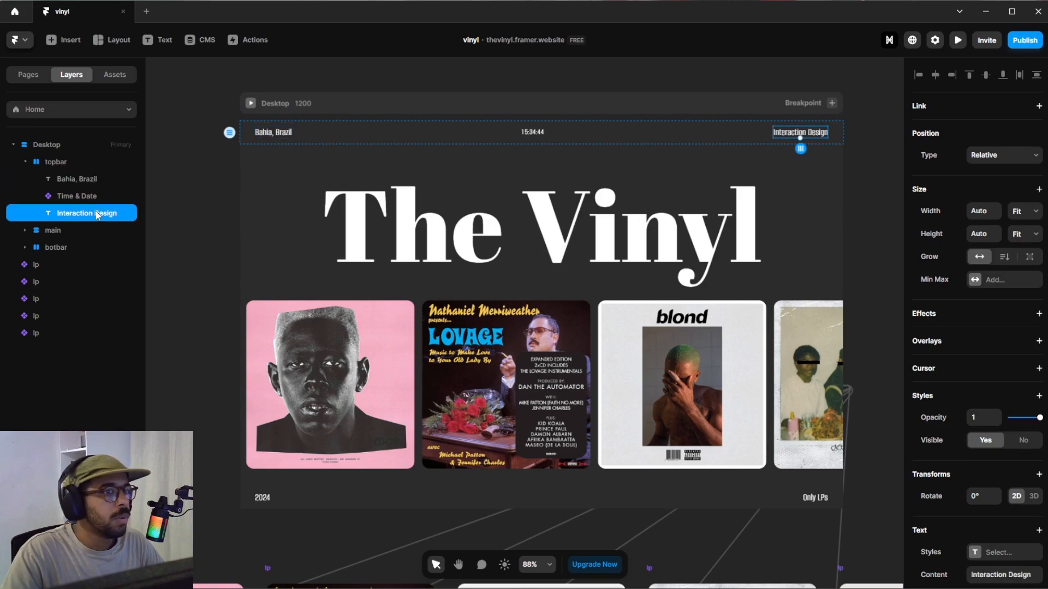
left_click(83, 197)
left_click(83, 211)
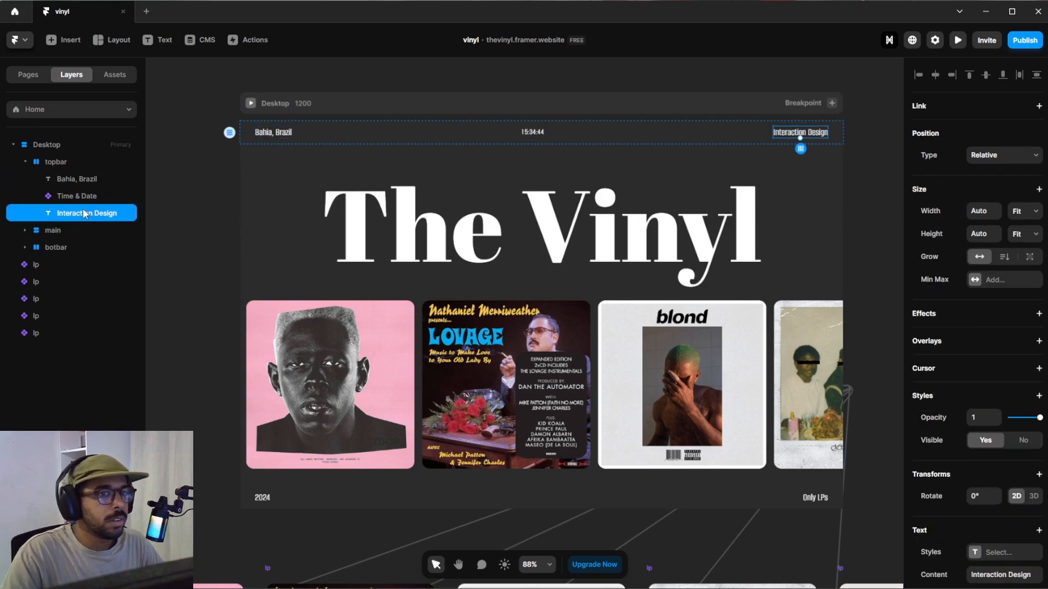
left_click(87, 174)
left_click(69, 161)
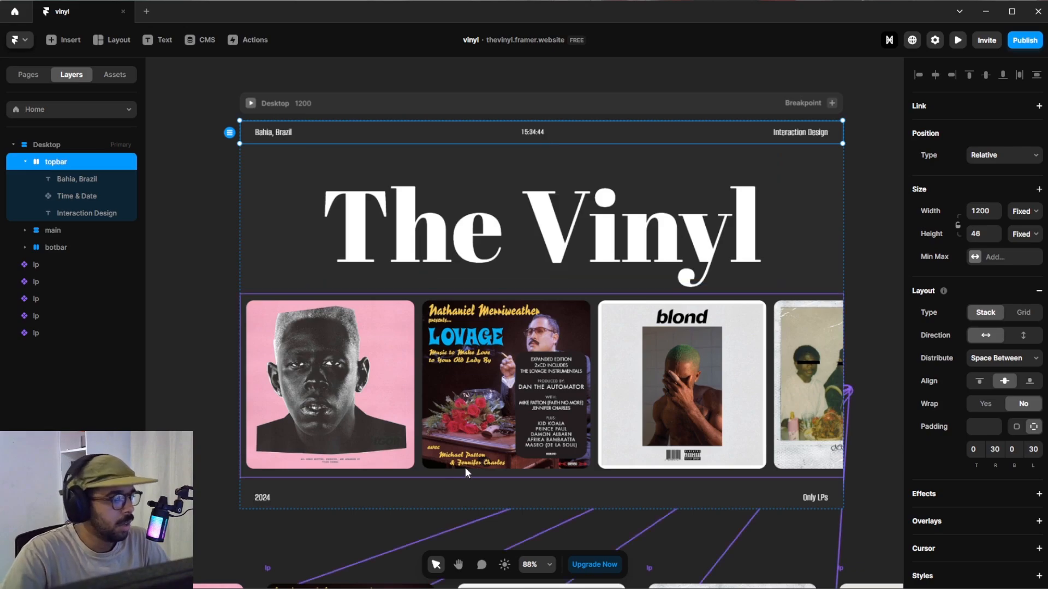
left_click(437, 498)
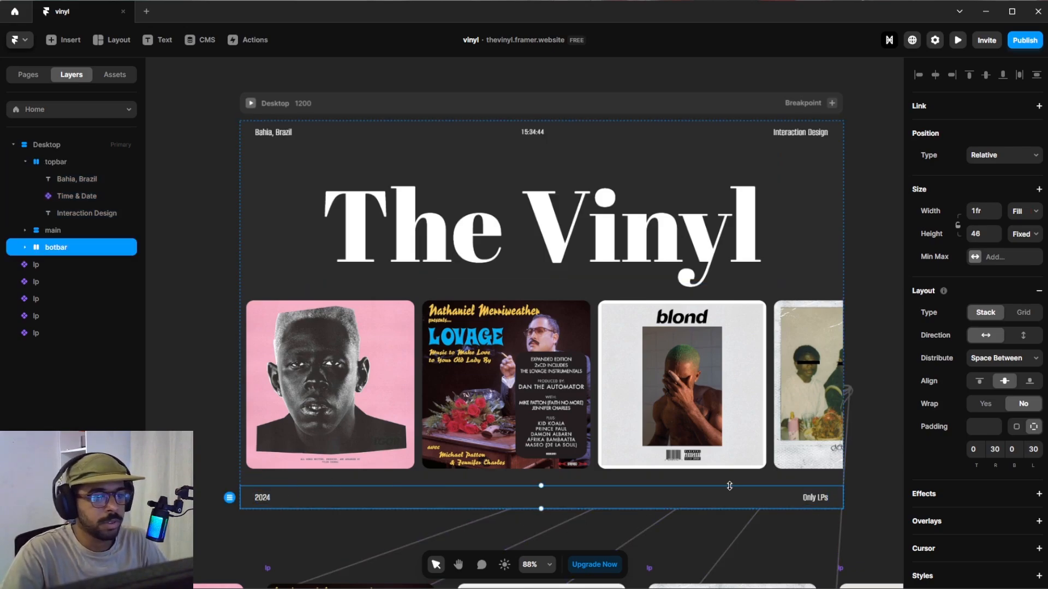
left_click(872, 237)
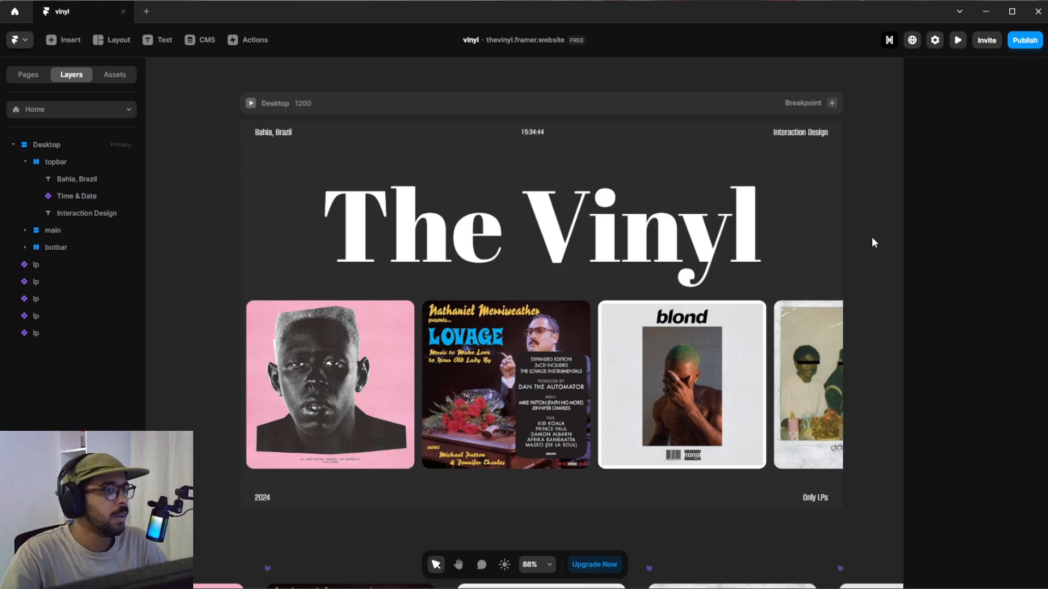
Inspect the main section's titulo stack and Ticker component, and check the moving covers in the preview.
left_click(703, 247)
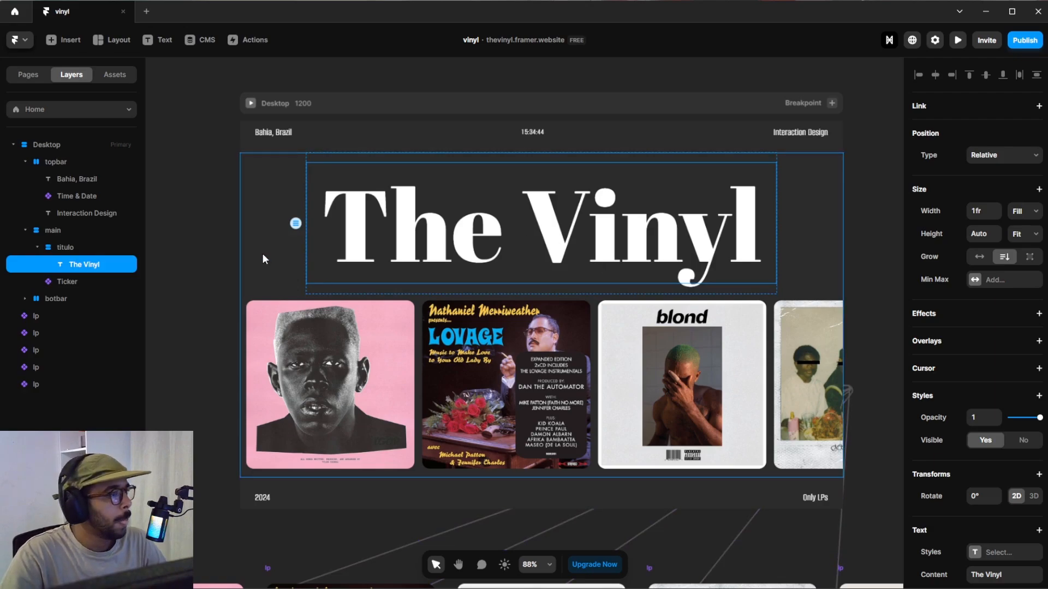
left_click(24, 163)
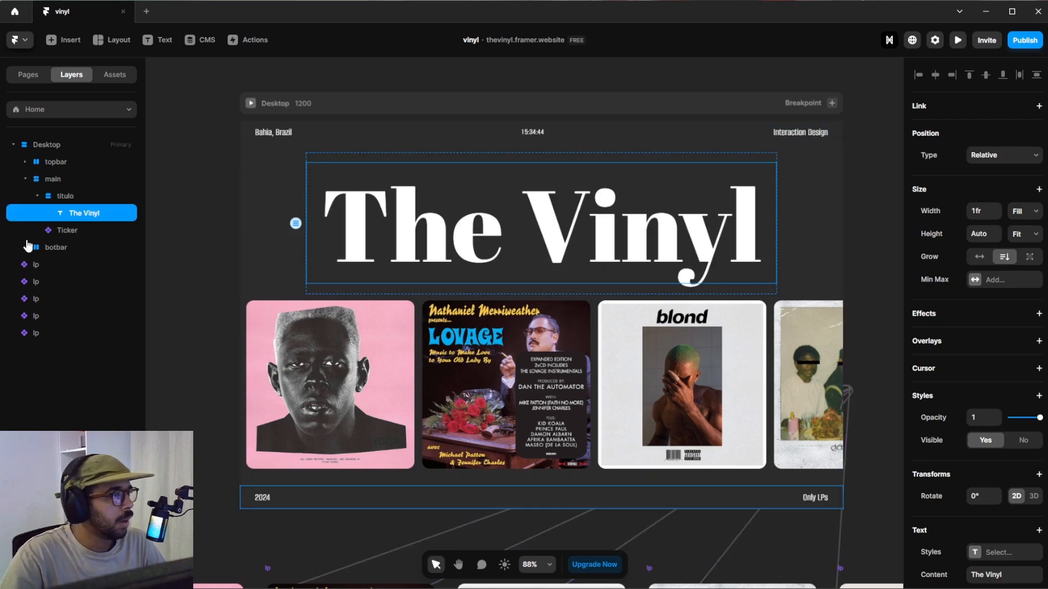
left_click(37, 196)
left_click(63, 195)
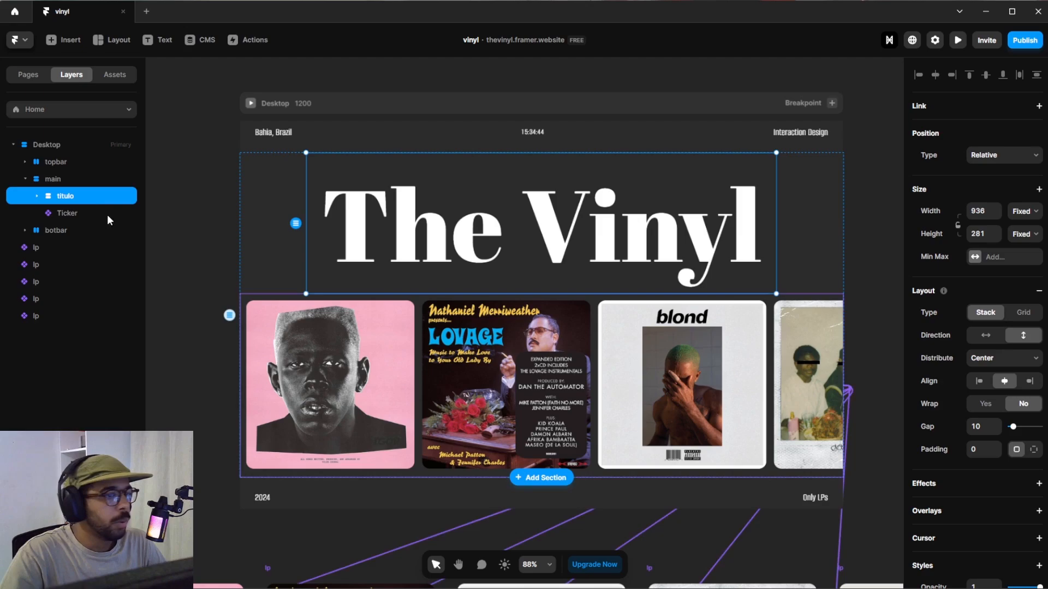
left_click(36, 196)
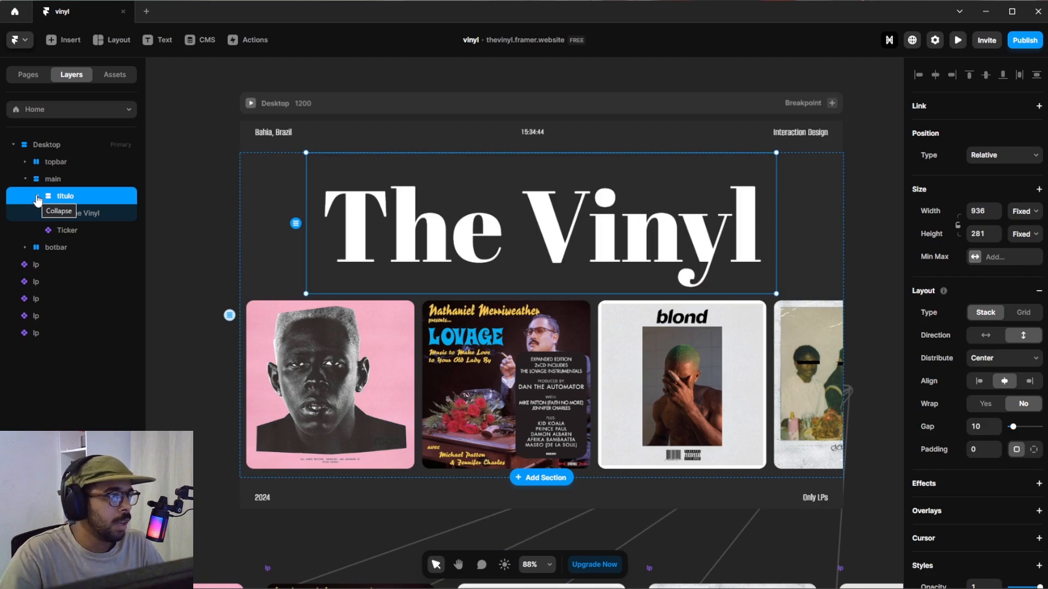
left_click(36, 197)
left_click(75, 213)
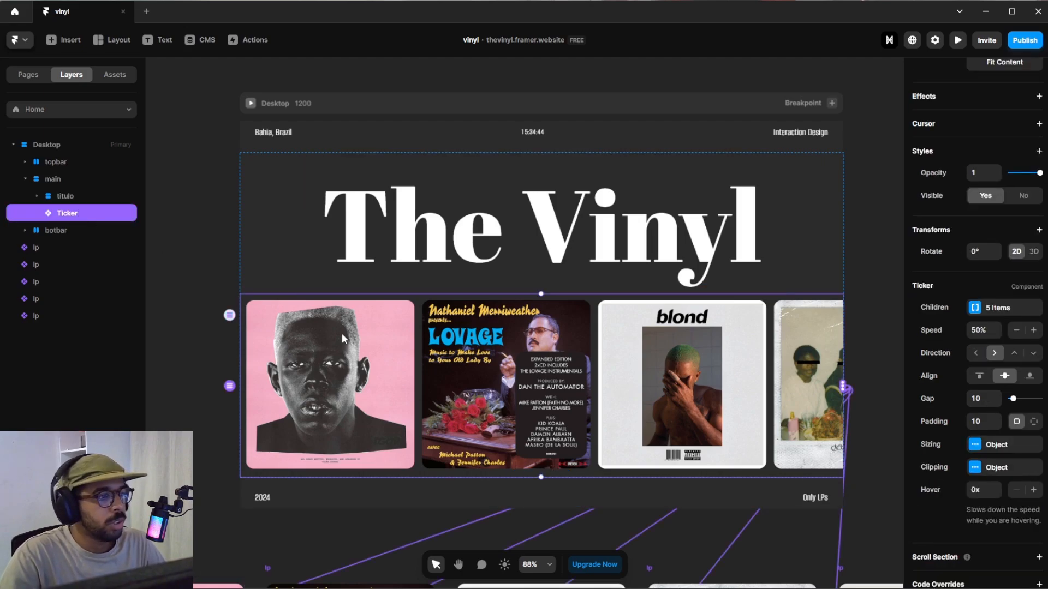
left_click(957, 40)
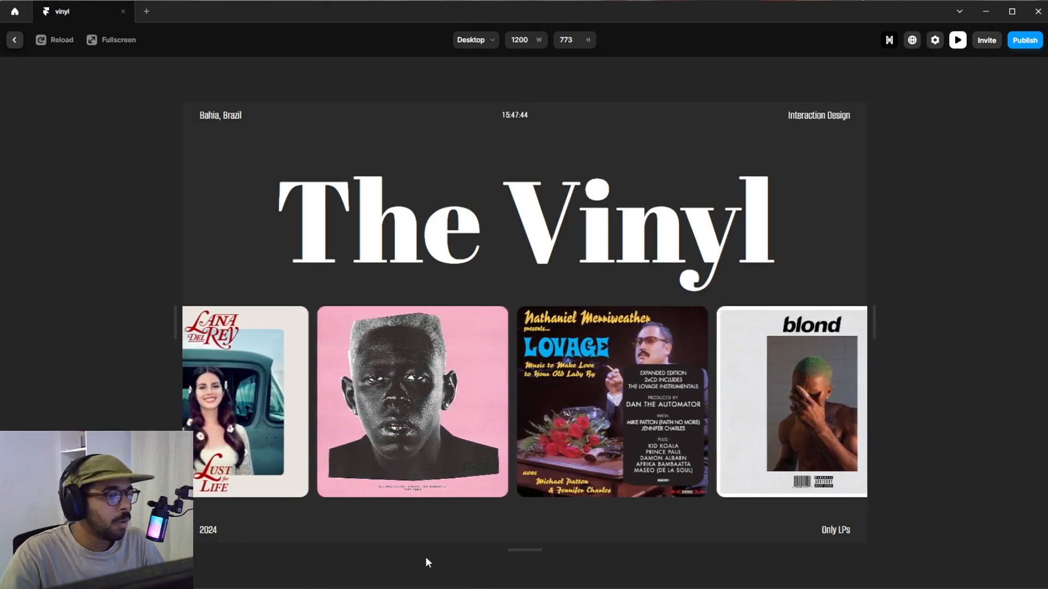
left_click(956, 41)
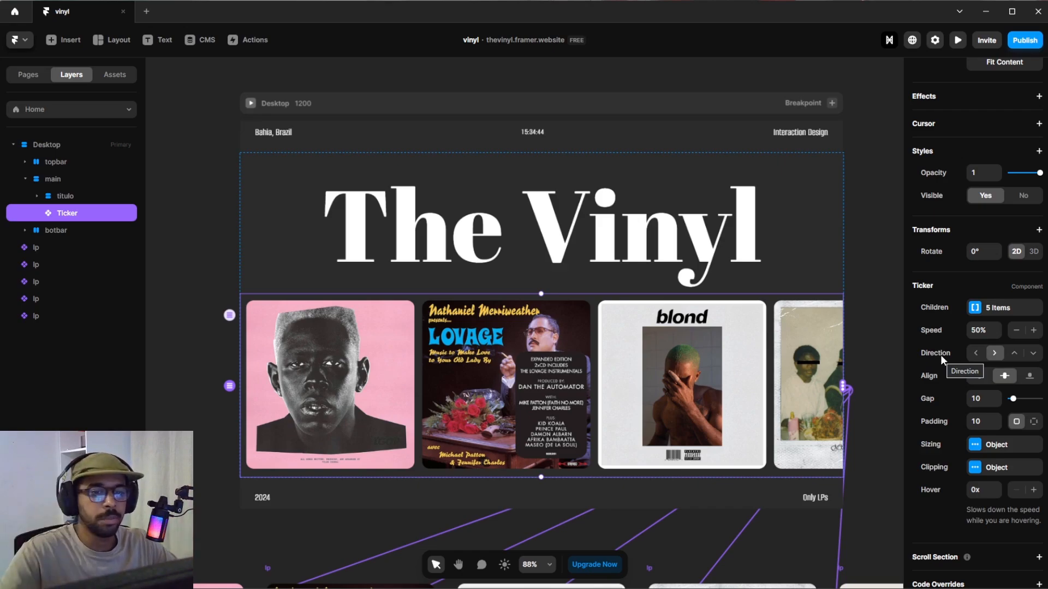
Try top alignment and a gap of 0 on the Ticker, restoring center alignment and a gap of 10.
left_click(984, 378)
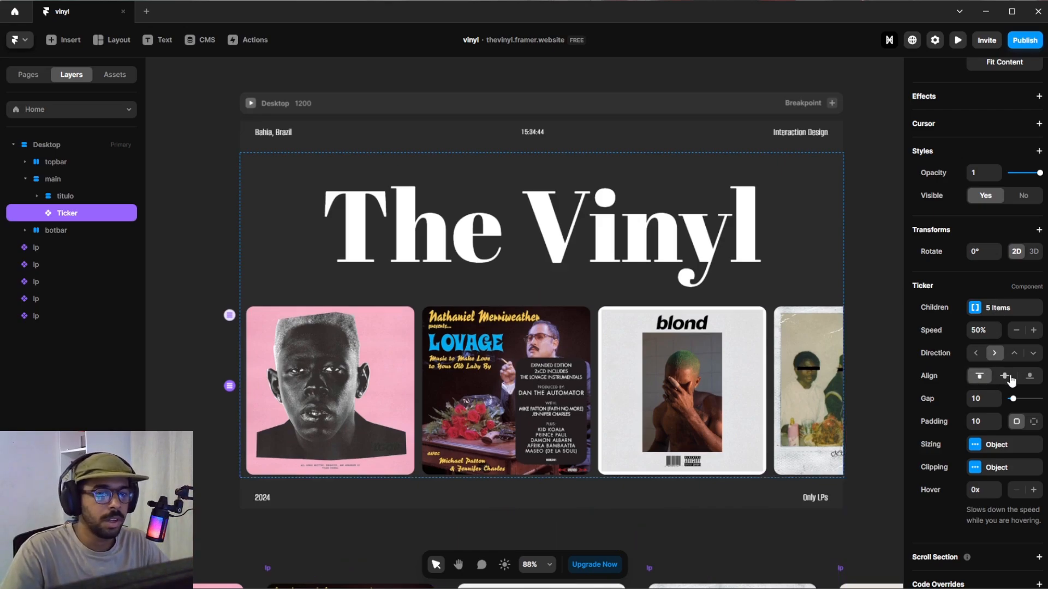
left_click(1005, 378)
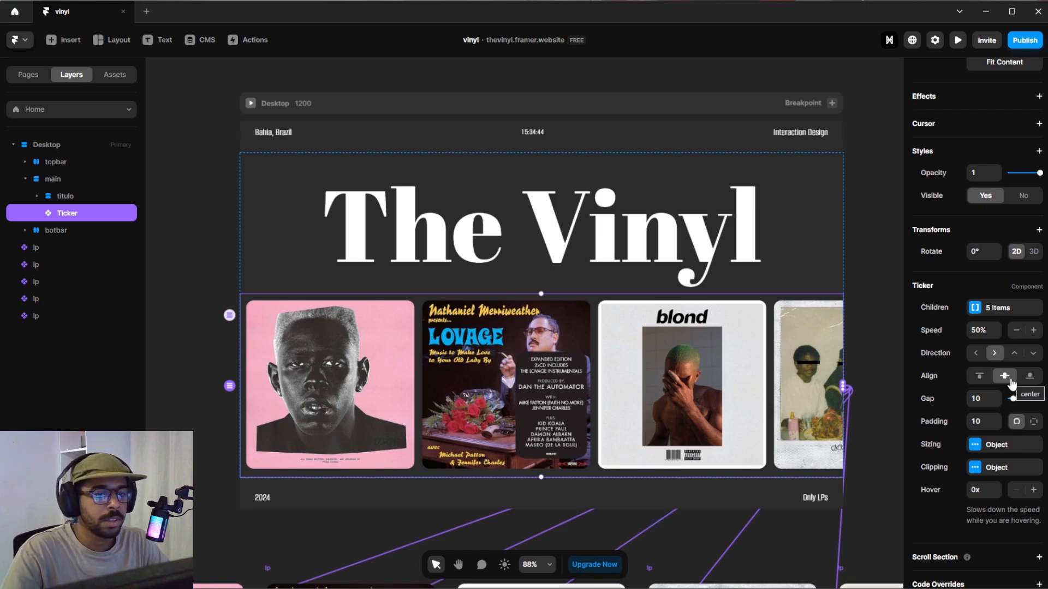
left_click(981, 398)
key("Return")
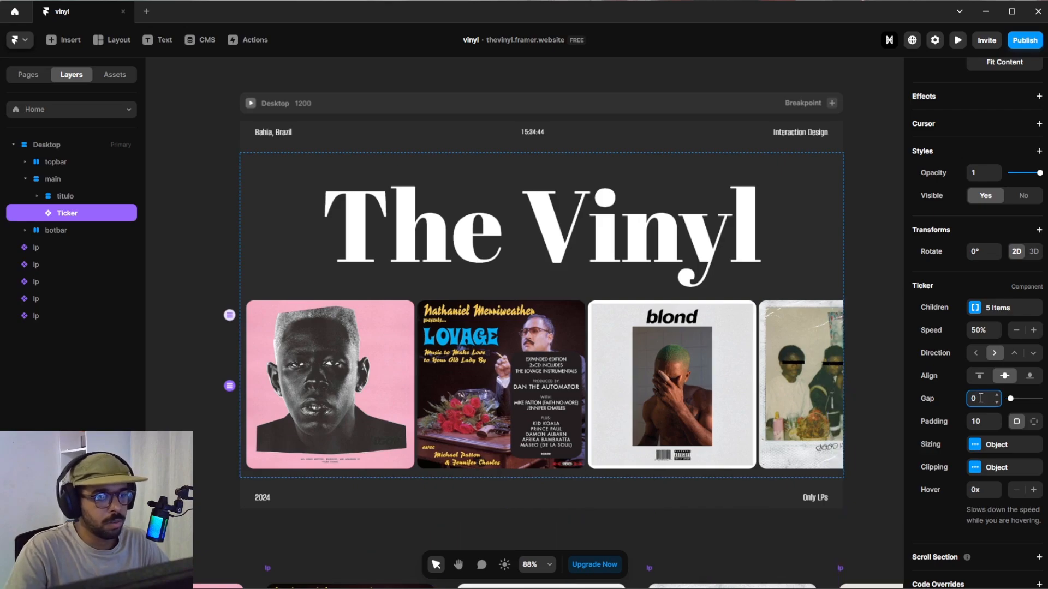
type("10")
key("Return")
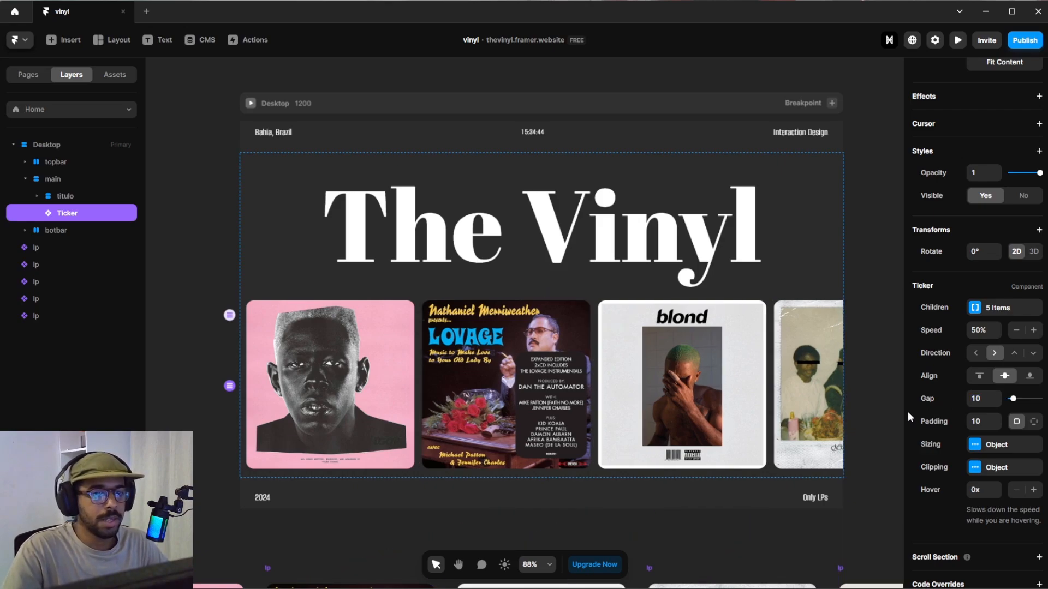
Review the Ticker's sizing options and try its clipping with Fade set to Yes, switching Fade back to No.
left_click(975, 445)
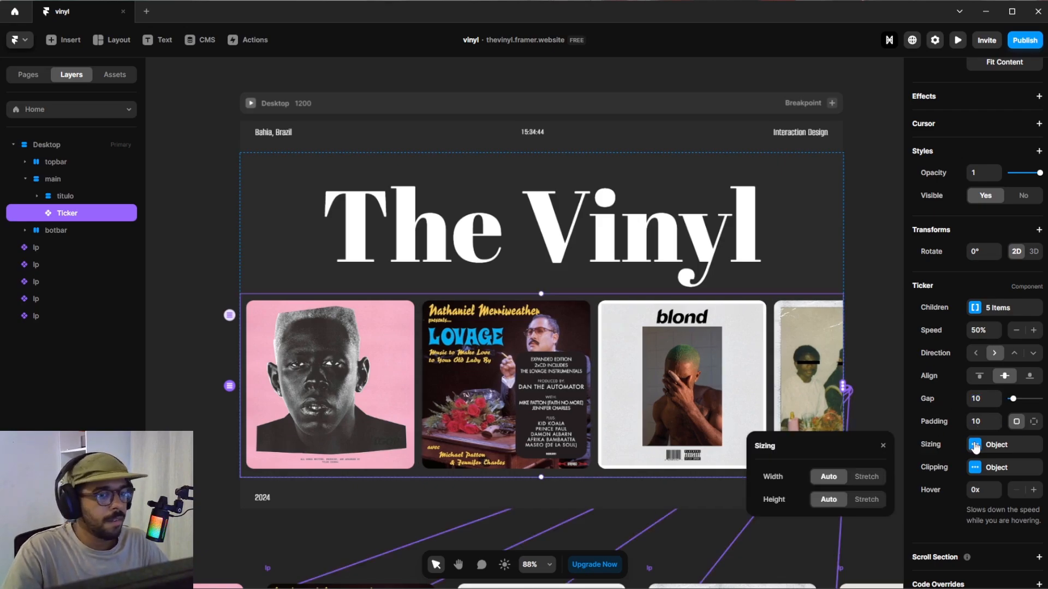
left_click(975, 468)
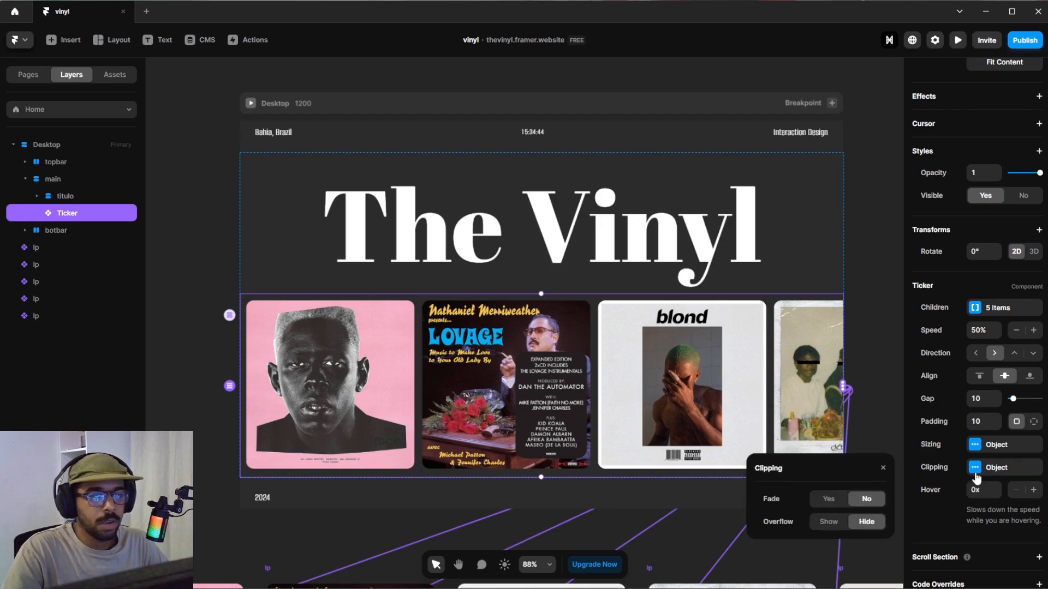
left_click(829, 499)
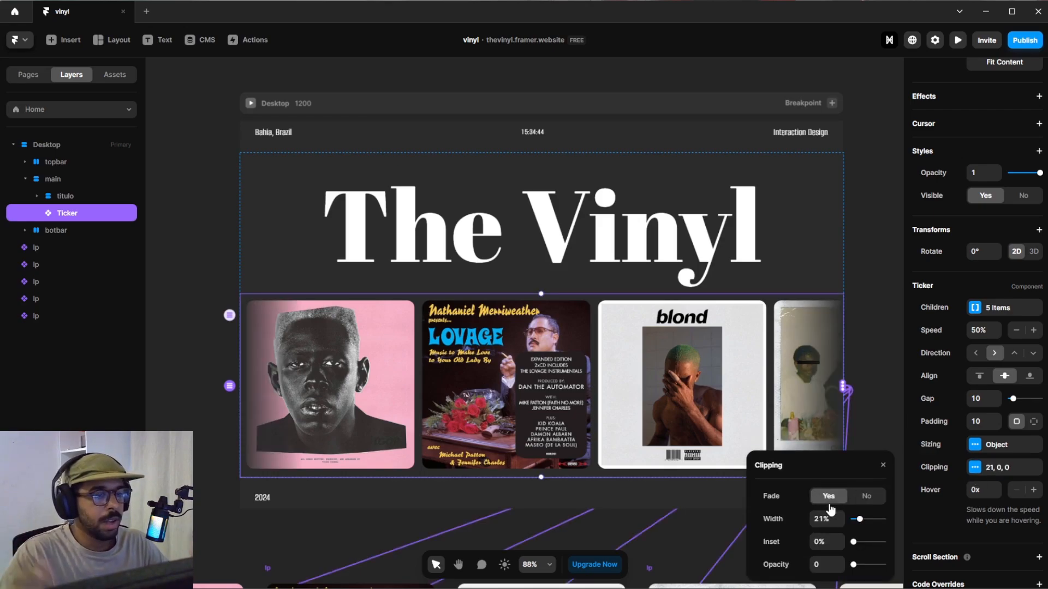
left_click(864, 497)
Preview the Ticker's hover behaviour, open the IGOR cover's Spotify player, scroll its track list, and return to the canvas.
left_click(959, 40)
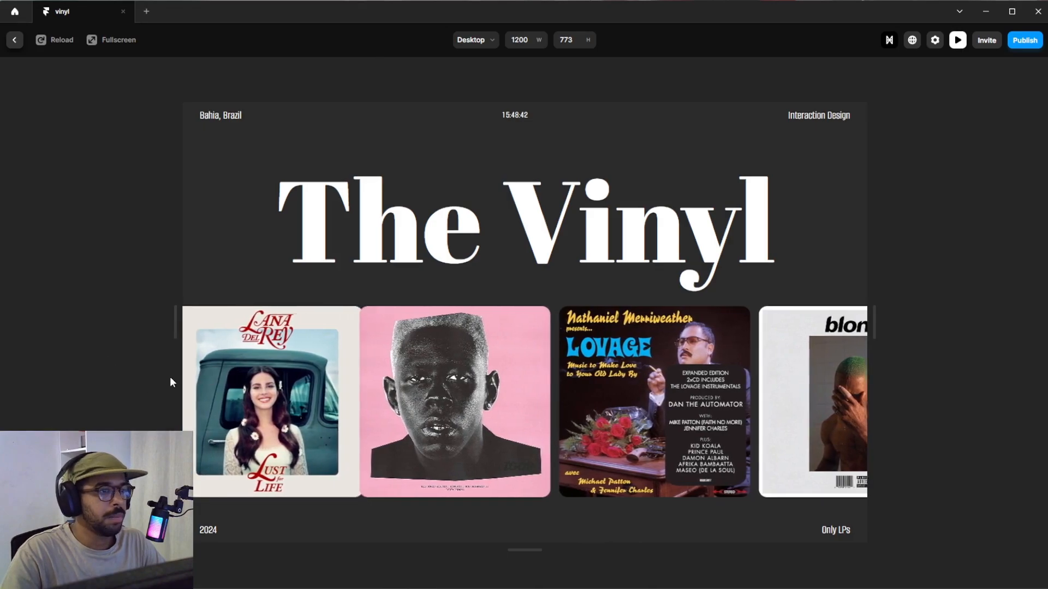
left_click(958, 44)
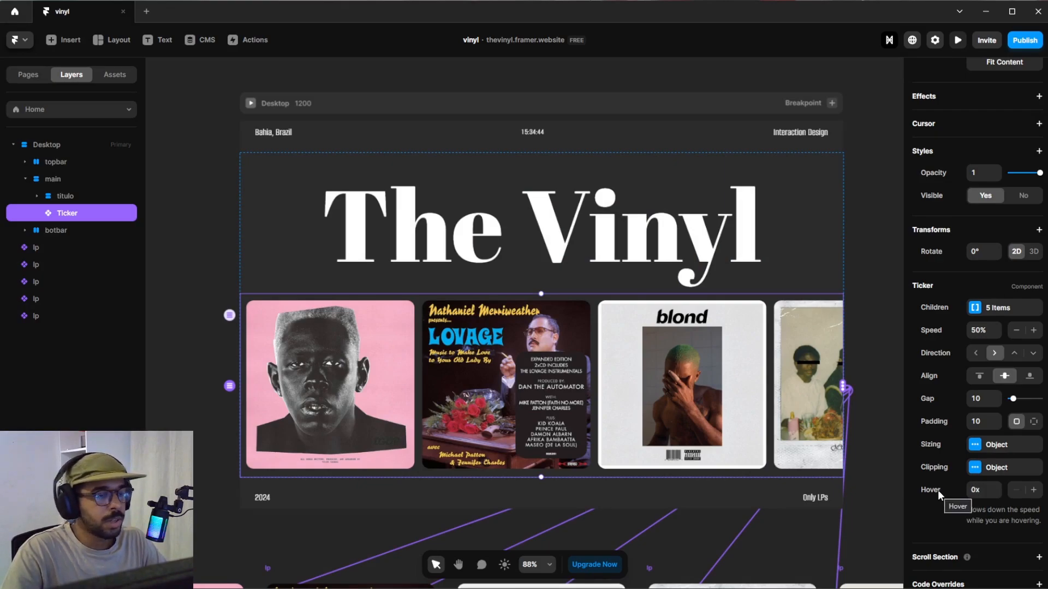
left_click(959, 41)
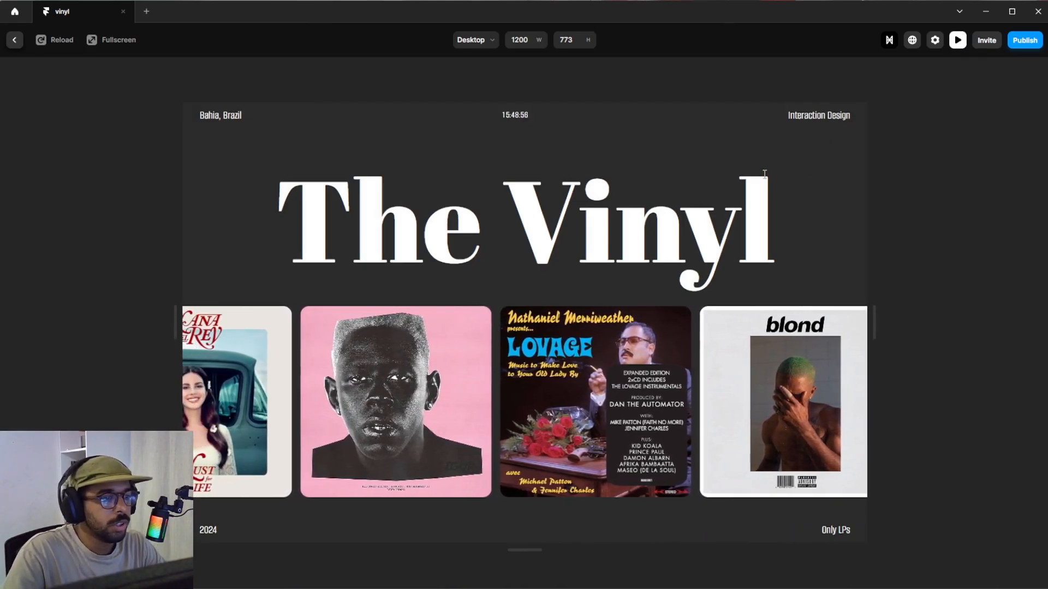
mouse_move(478, 400)
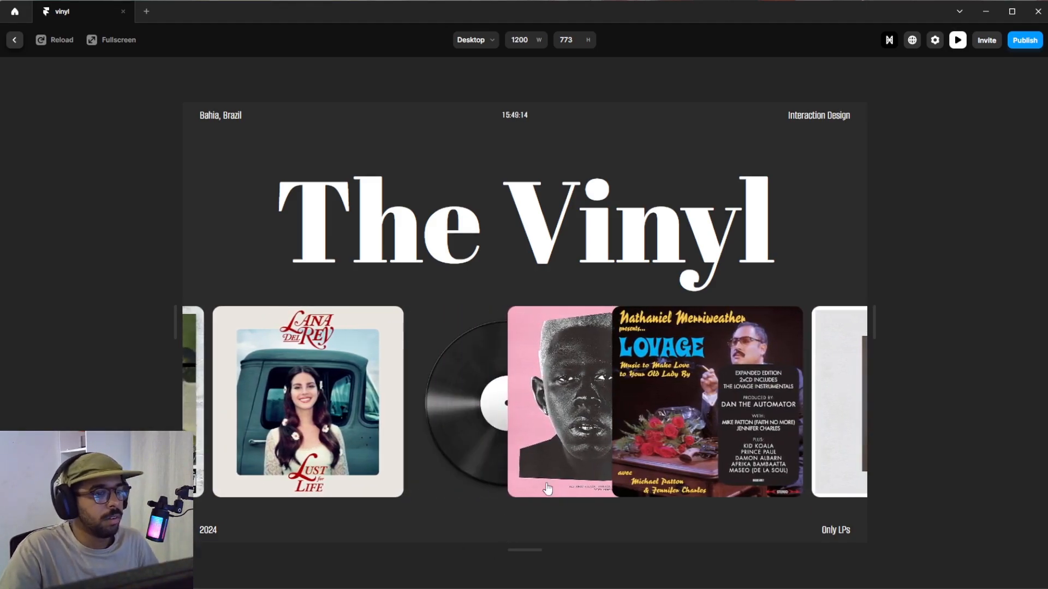
left_click(512, 424)
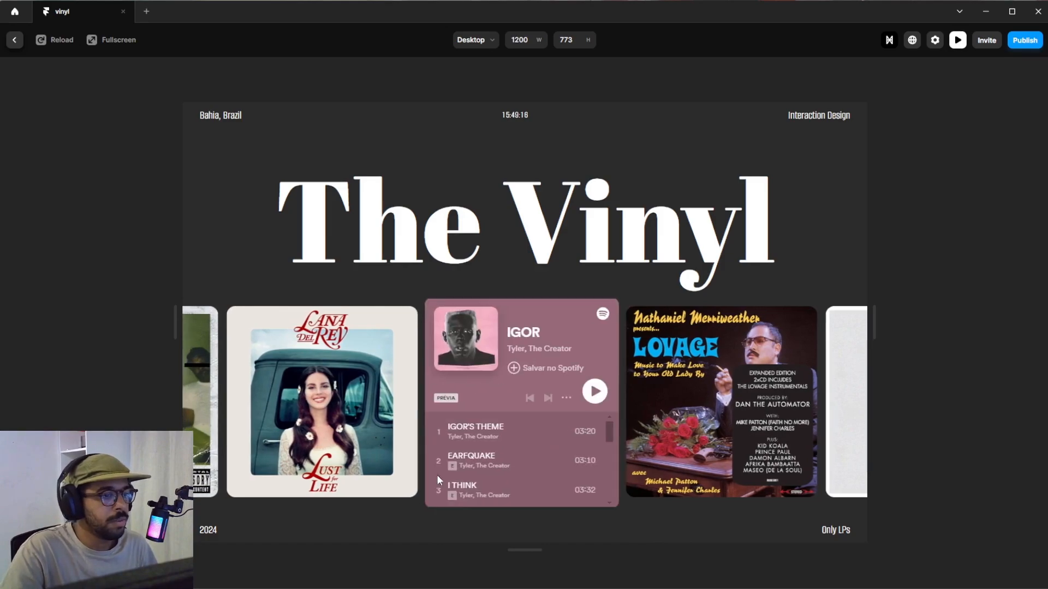
scroll(579, 443, "down", 3)
scroll(582, 441, "up", 4)
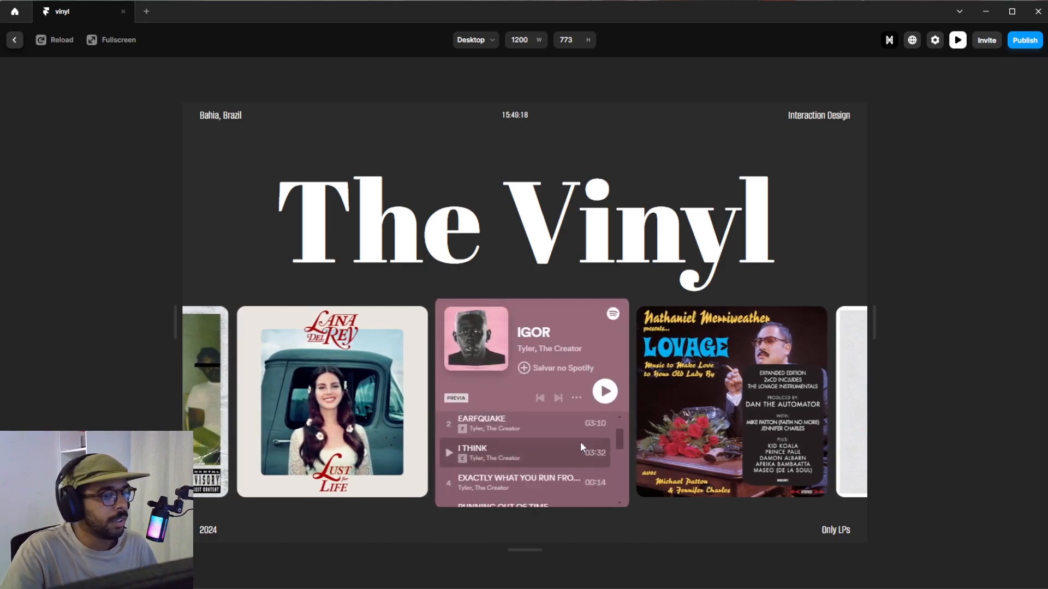
left_click(50, 42)
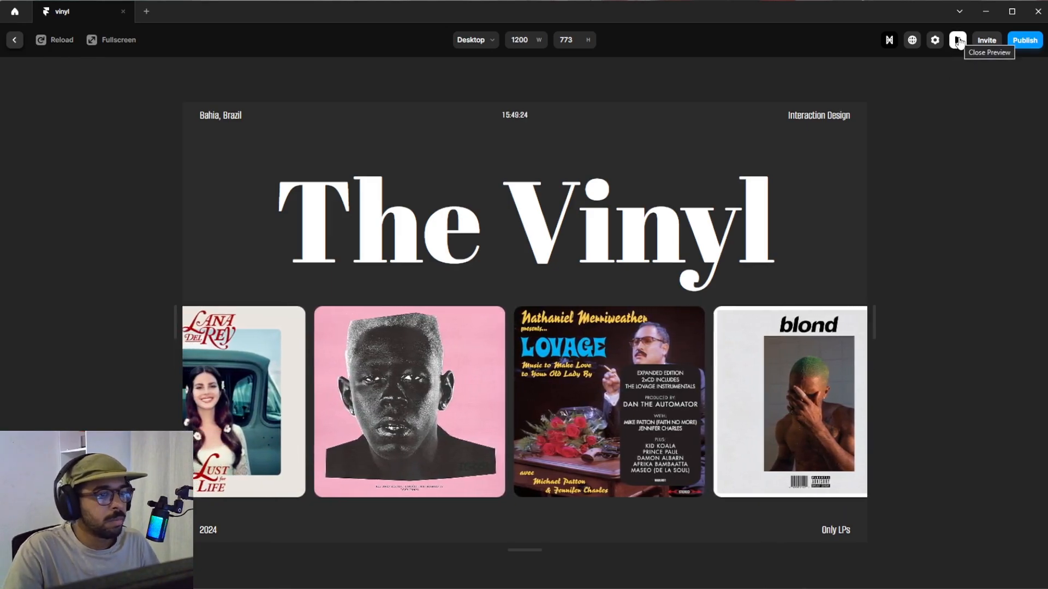
left_click(958, 41)
left_click(857, 358)
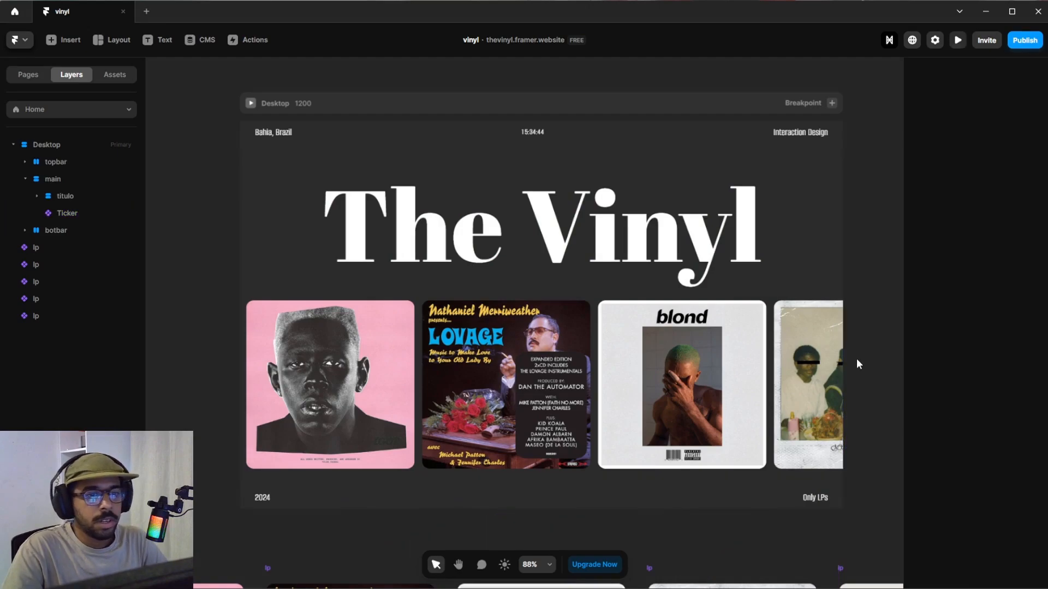
Inspect the Ticker's connections to the five lp album covers placed below the page frame.
scroll(822, 359, "down", 3)
scroll(825, 365, "up", 5)
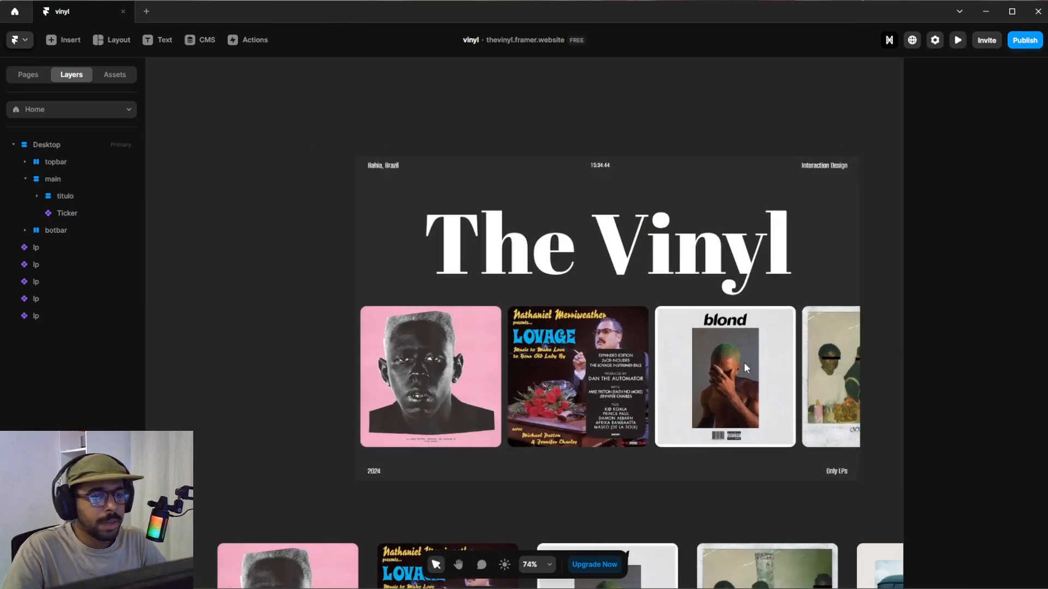
scroll(764, 267, "up", 4)
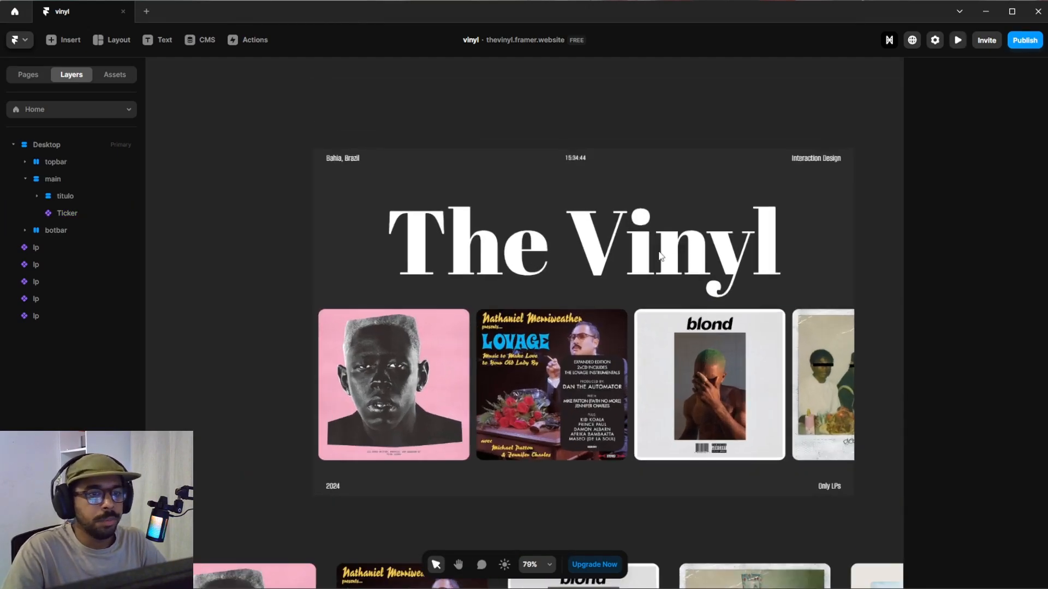
left_click(564, 362)
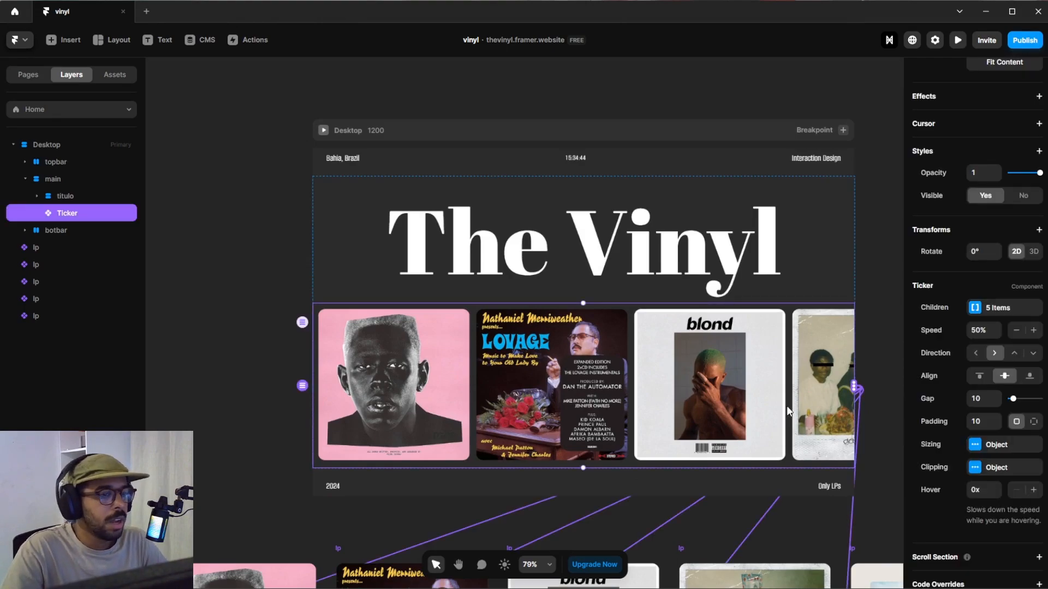
scroll(515, 373, "down", 5)
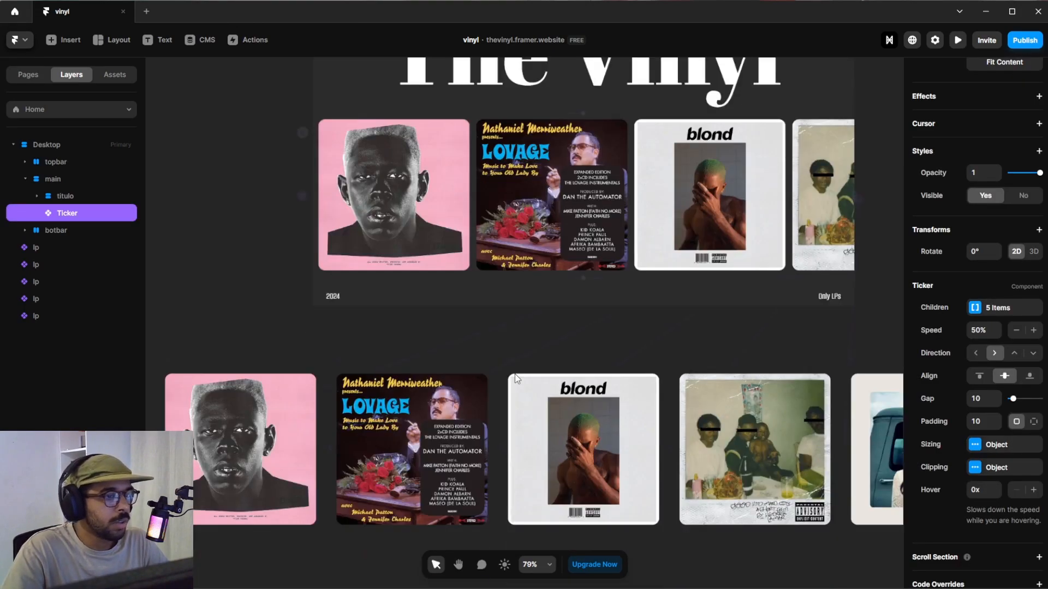
scroll(515, 374, "down", 4)
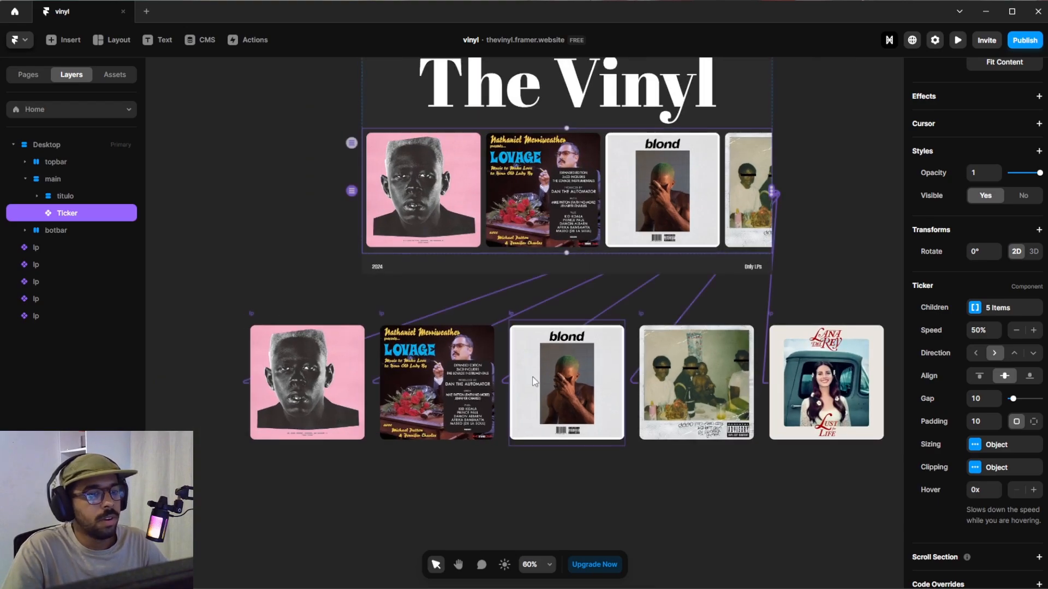
left_click(617, 471)
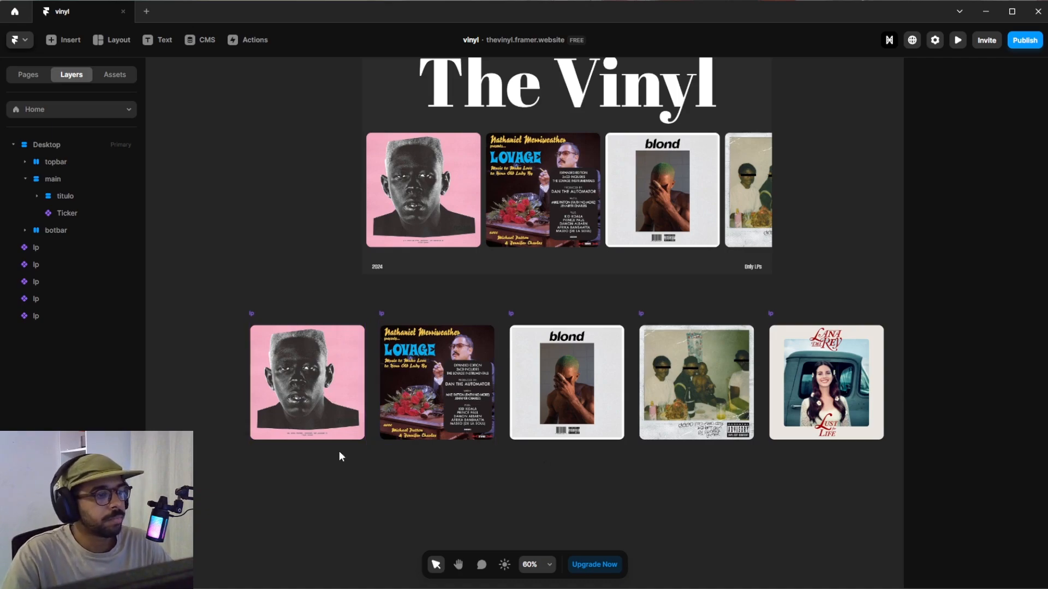
Check the component settings of each lp cover below the page, and select all five covers together.
left_click(330, 405)
left_click(445, 398)
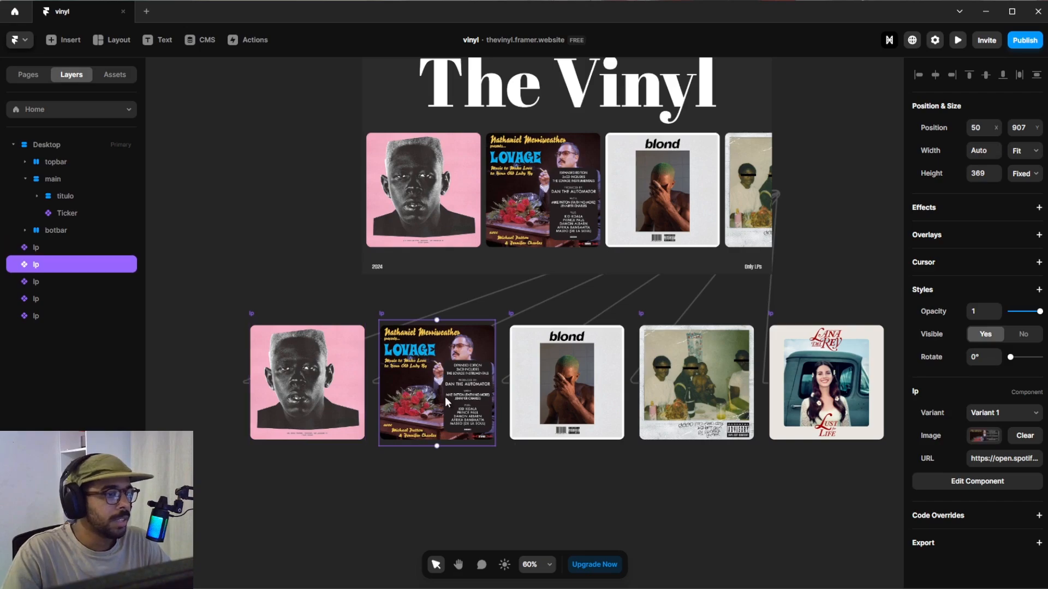
left_click(573, 473)
left_click(556, 413)
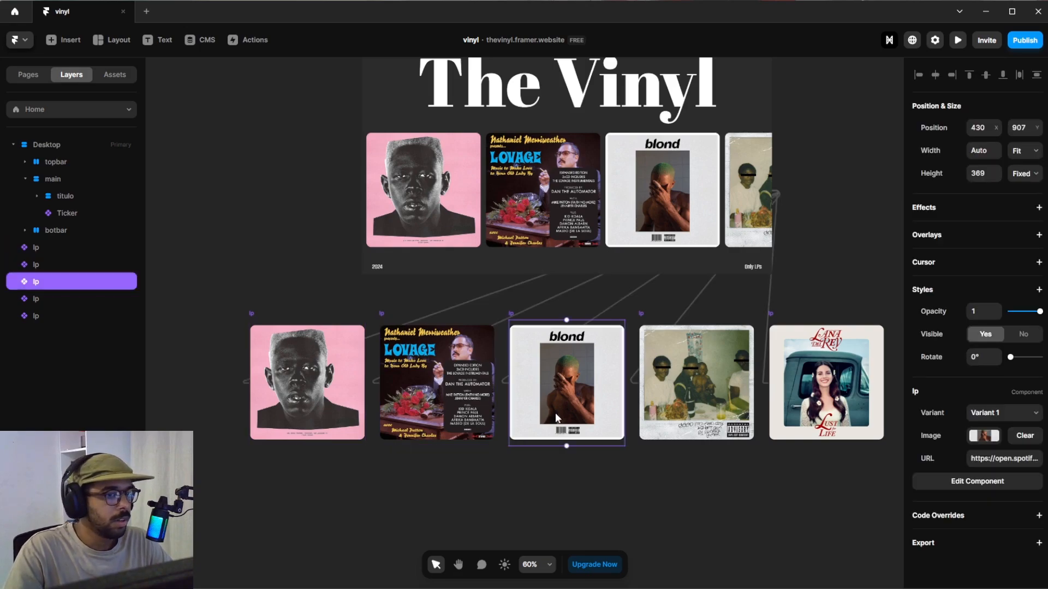
left_click(684, 388)
left_click(800, 400)
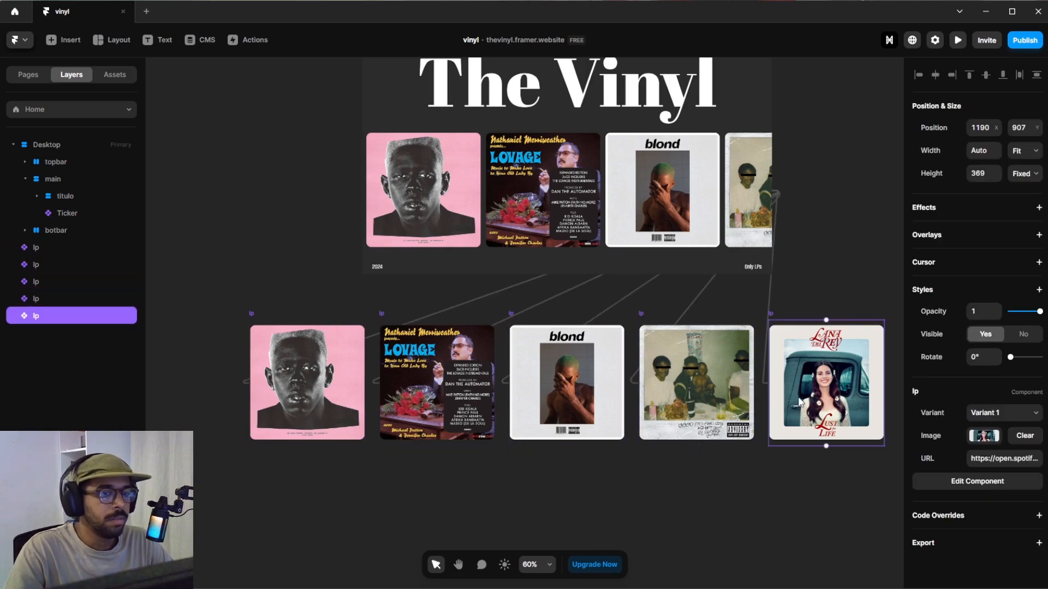
left_click(279, 360)
left_click_drag(853, 476, 336, 362)
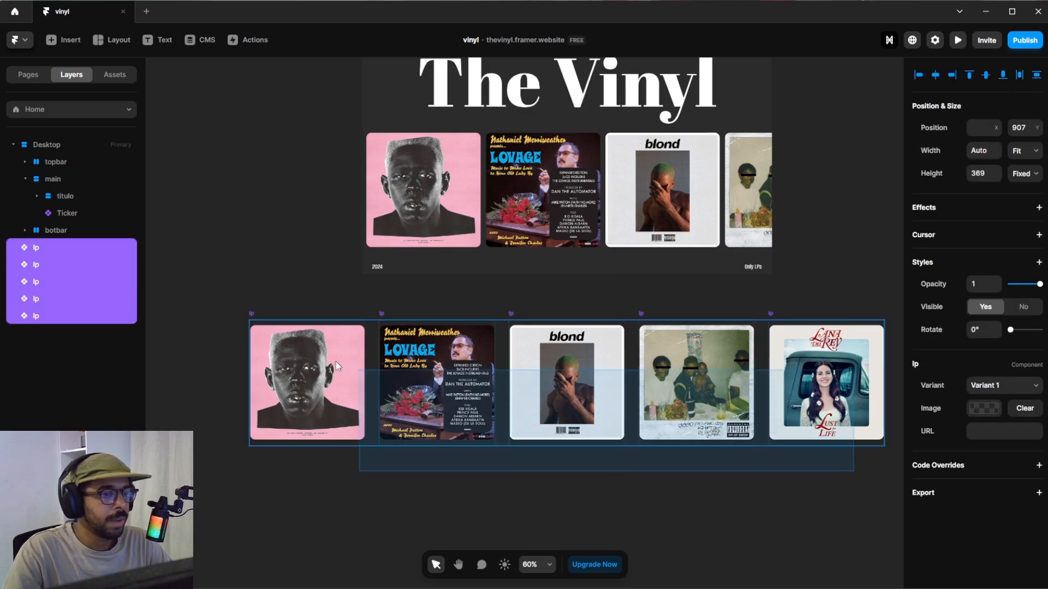
Duplicate the Lust for Life cover beside the original, try connecting the Ticker to the copy, and delete the copy.
left_click(587, 186)
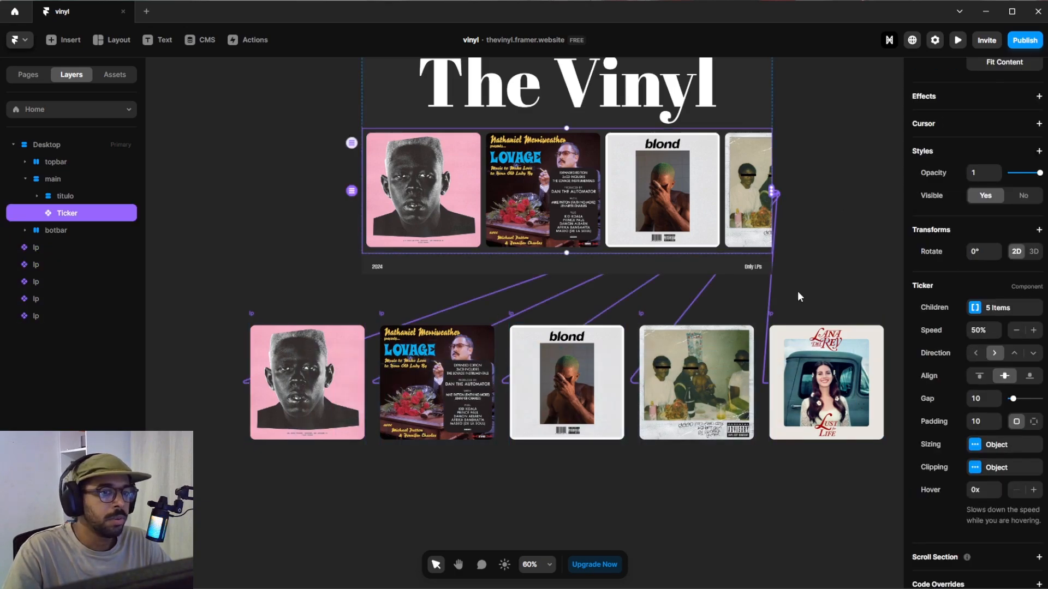
left_click(806, 337)
key("ctrl+d")
left_click(495, 210)
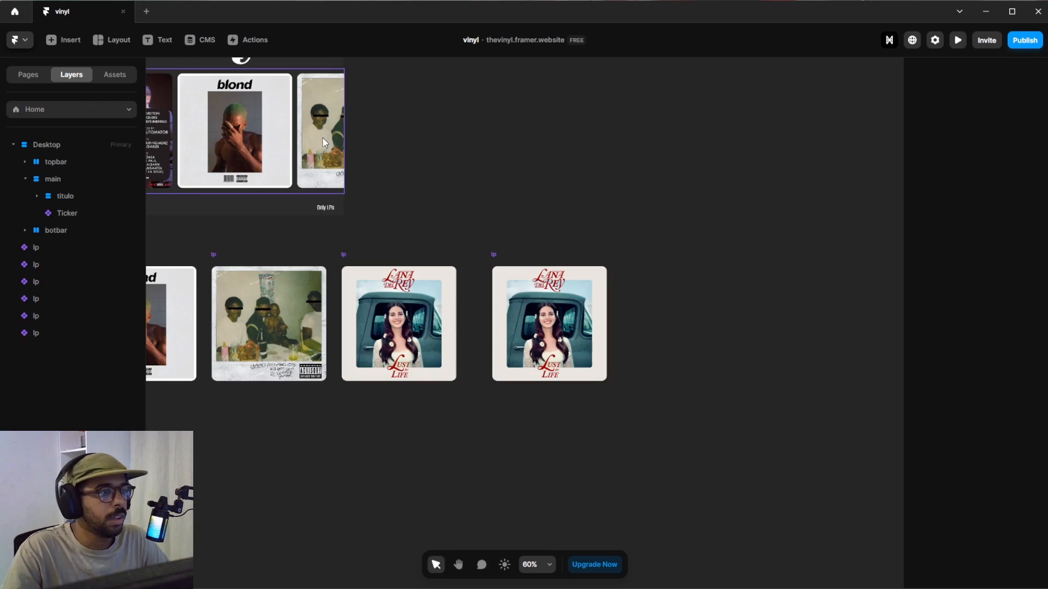
left_click(320, 134)
left_click_drag(623, 276, 295, 63)
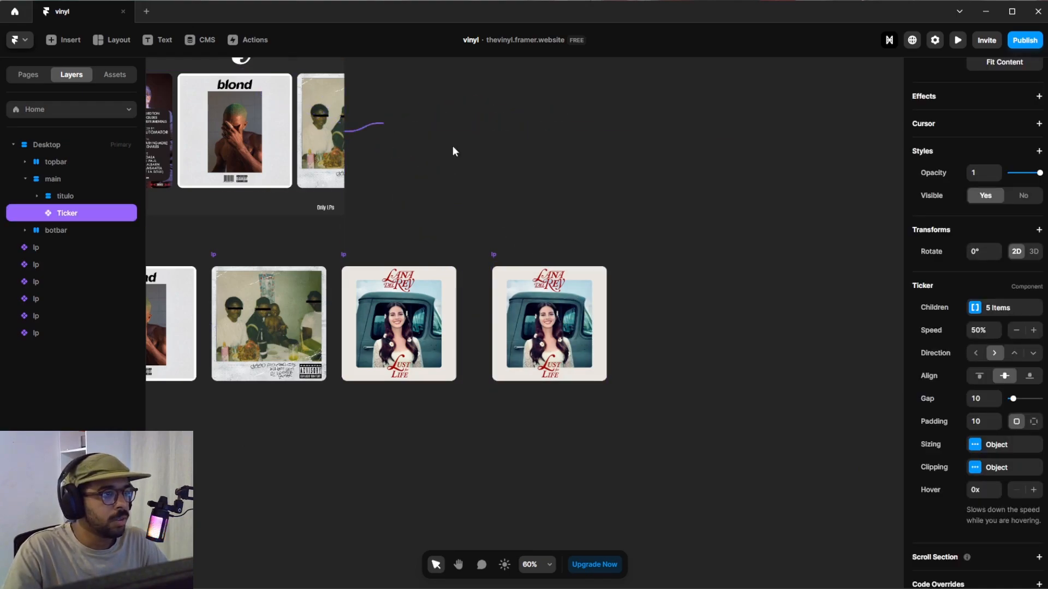
left_click(543, 272)
key("Delete")
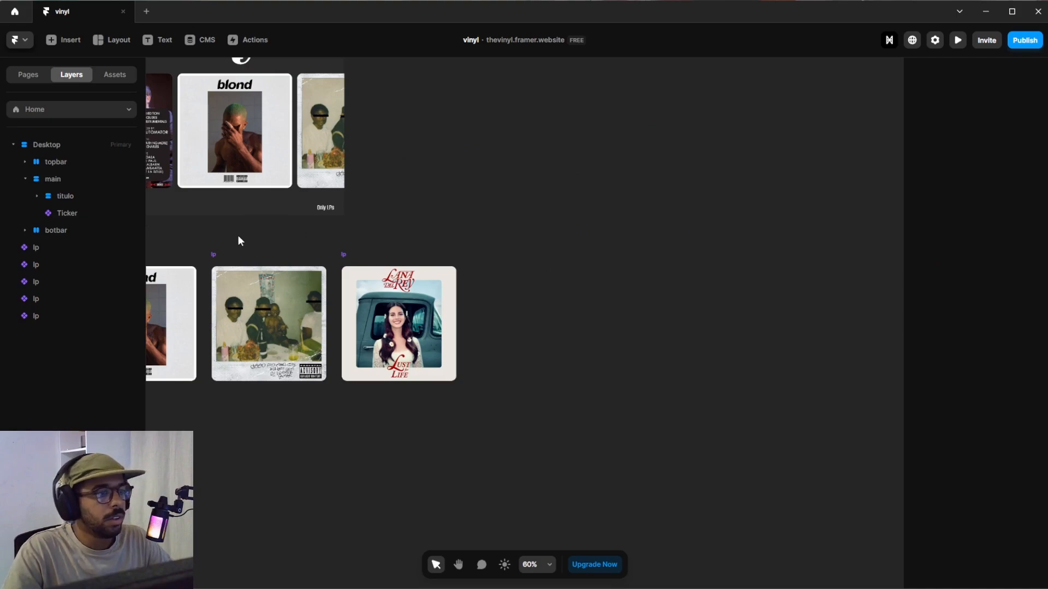
Go back through the original lp covers from Lust for Life to IGOR, reviewing their position in the row and properties.
left_click(389, 294)
scroll(339, 227, "up", 5)
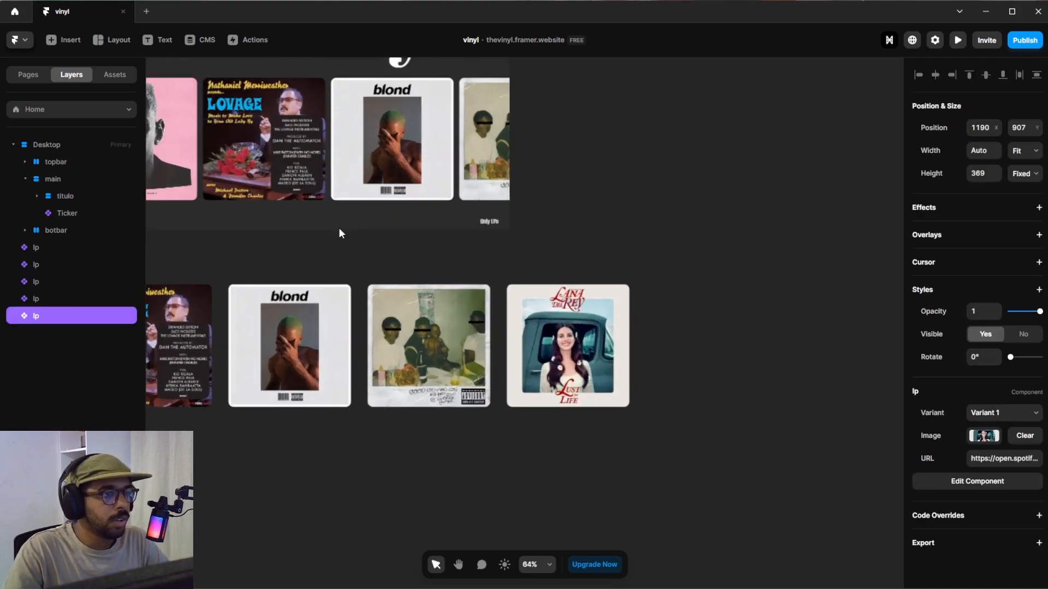
left_click(487, 330)
left_click(297, 346)
scroll(297, 346, "left", 6)
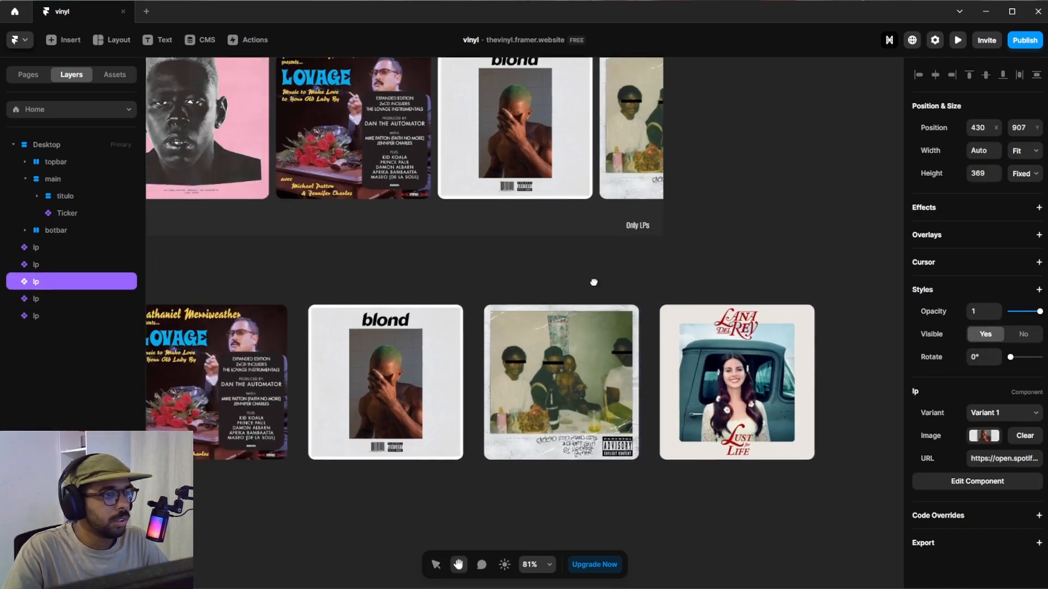
left_click(424, 369)
left_click(302, 359)
left_click(259, 218)
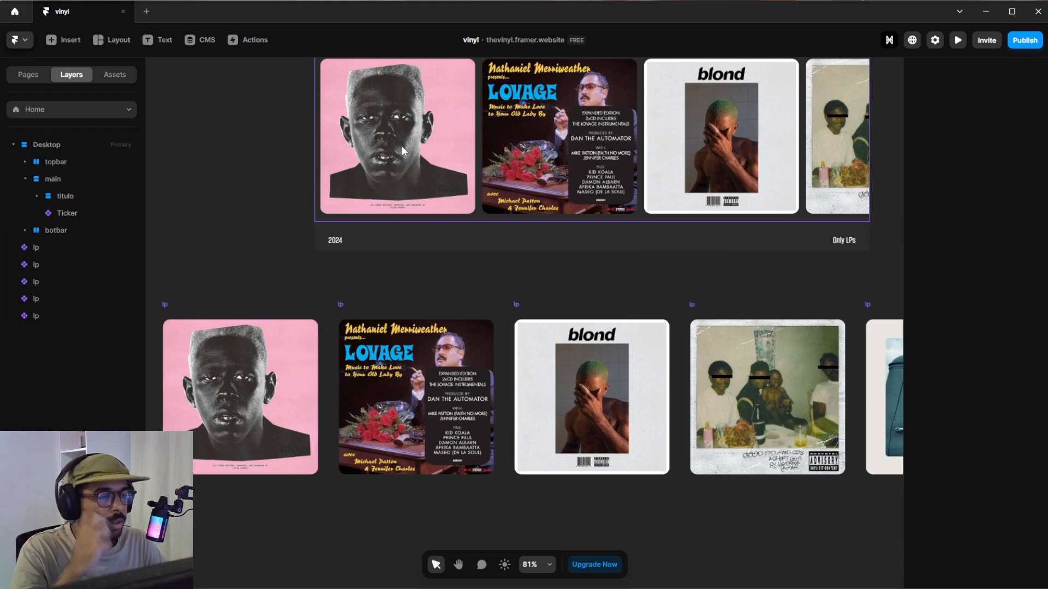
Preview the page's moving album covers and return to the lp covers on the canvas.
left_click(957, 48)
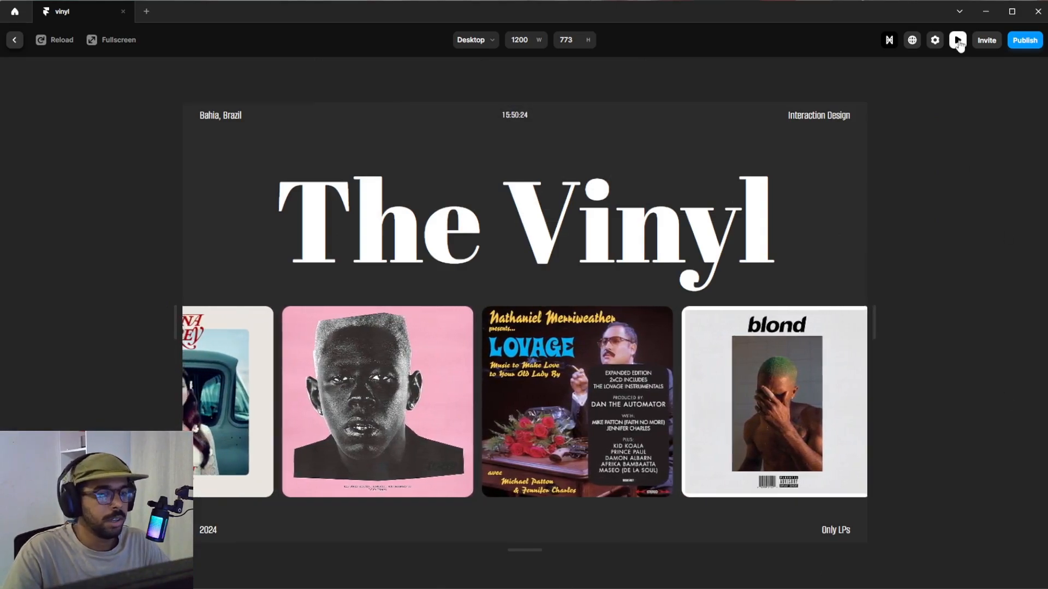
left_click(958, 40)
scroll(460, 333, "down", 2)
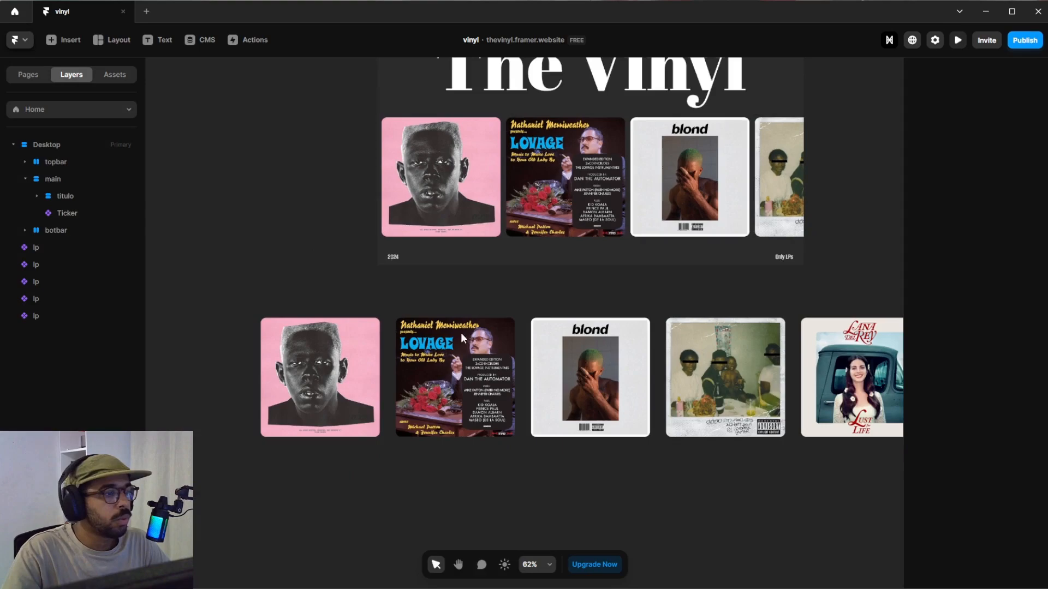
scroll(244, 348, "up", 4)
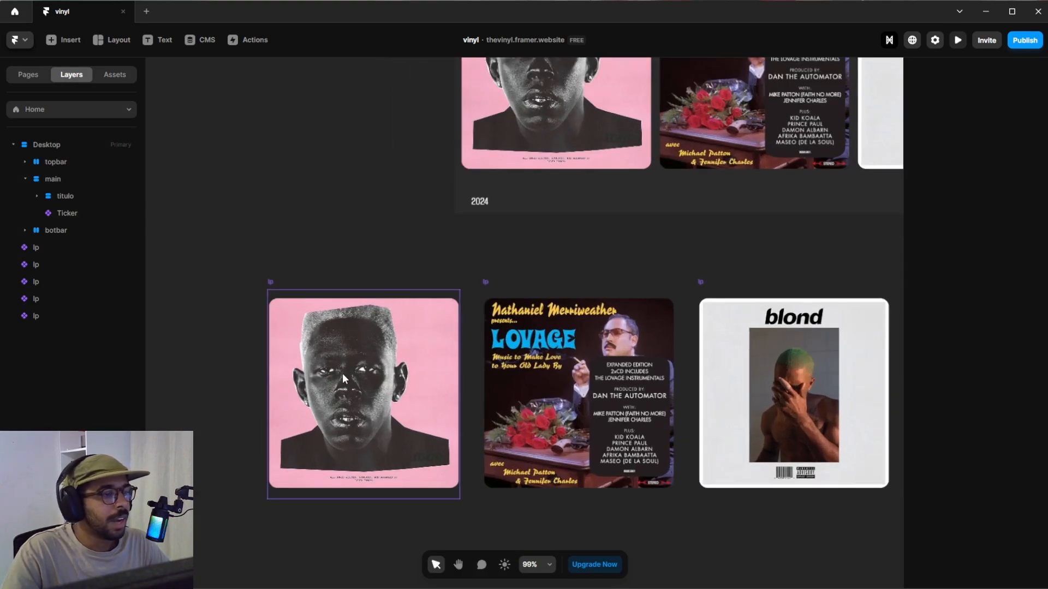
Open the IGOR cover's lp component for a brief look at its variants and return to the Home page.
double_click(343, 374)
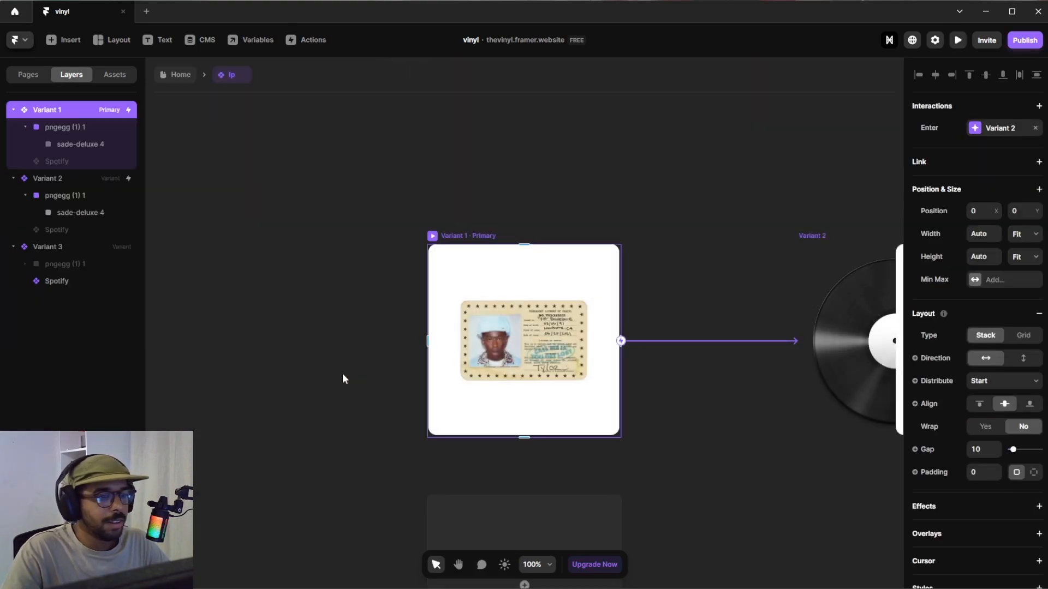
key("space")
left_click_drag(681, 456, 578, 474)
left_click(174, 73)
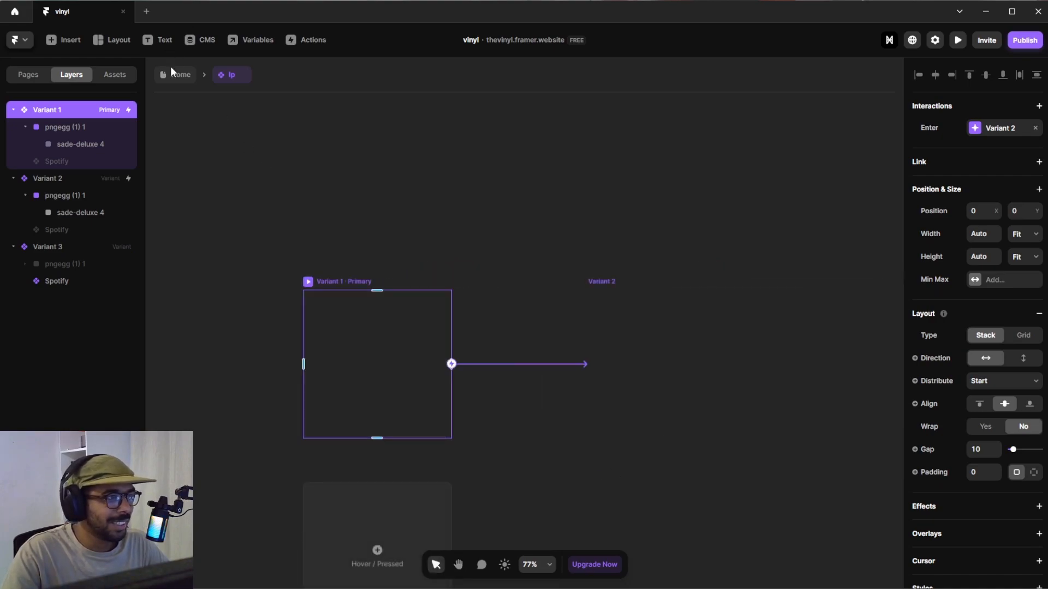
scroll(502, 326, "down", 5)
scroll(639, 328, "up", 4)
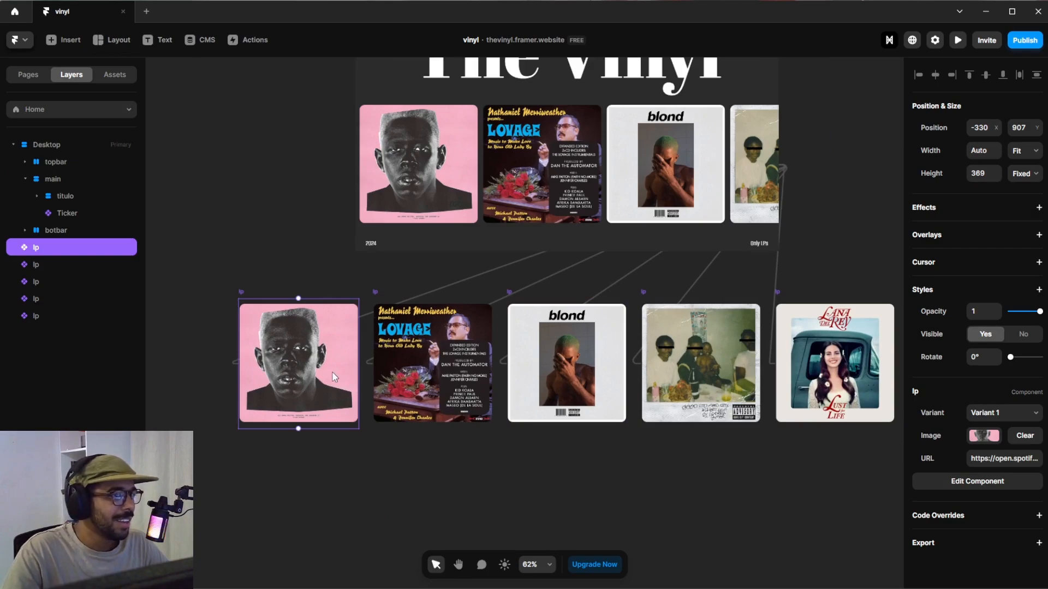
Review the Image and URL properties of the Lovage, Blond, good kid and Lust for Life covers in turn.
left_click(431, 358)
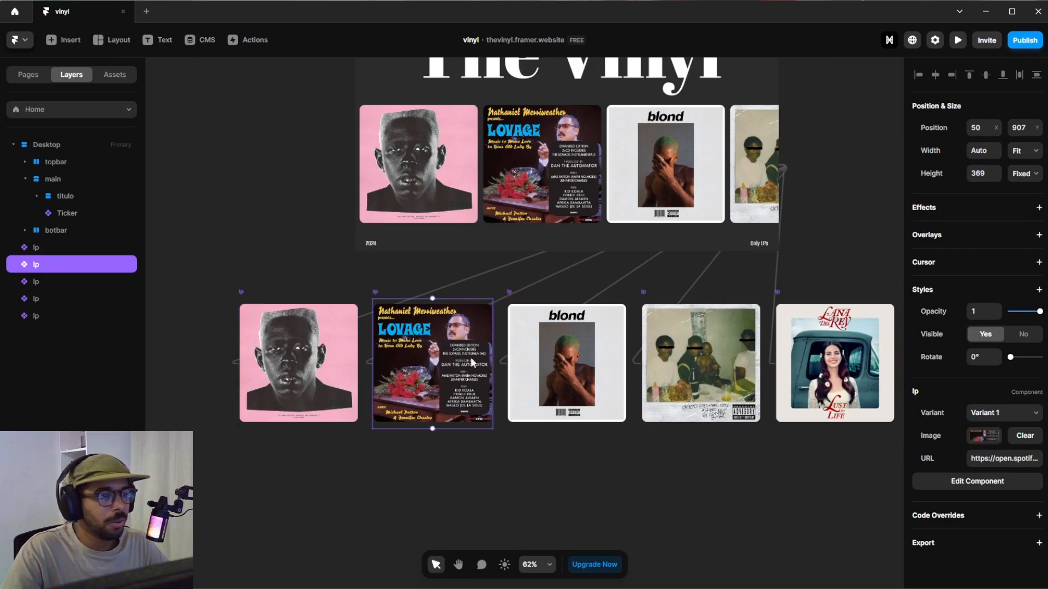
left_click(568, 359)
left_click(702, 360)
left_click(844, 339)
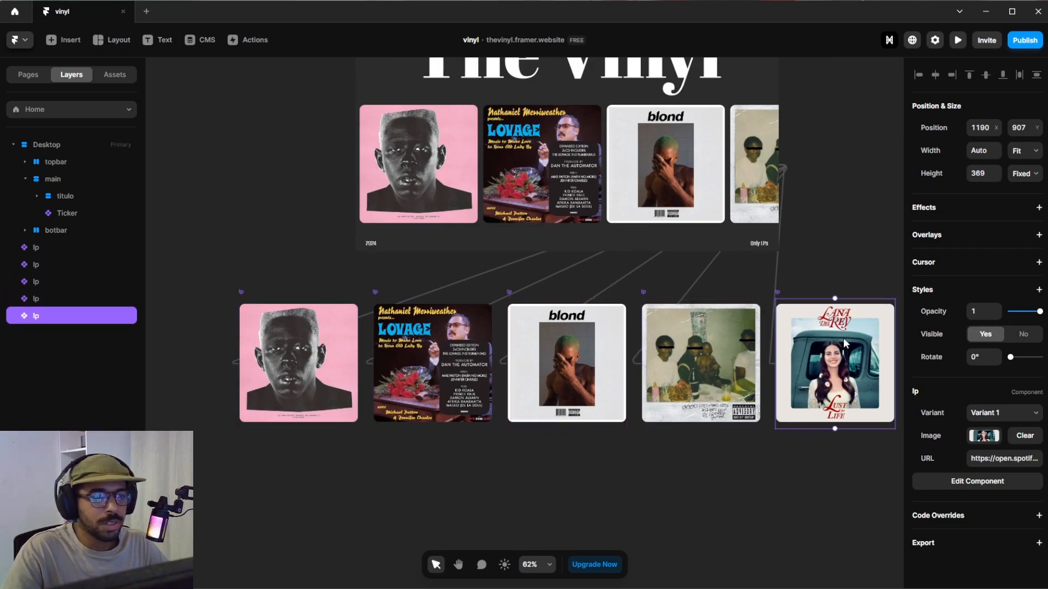
Open the lp component from the IGOR cover and bring all three of its variants into view.
double_click(273, 353)
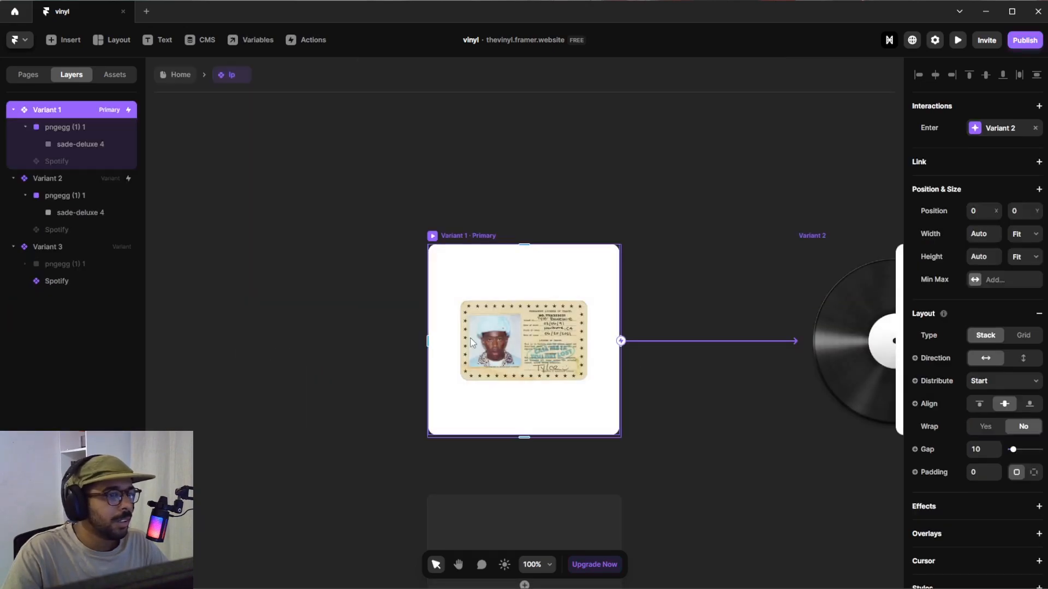
left_click(716, 418)
scroll(641, 452, "right", 5)
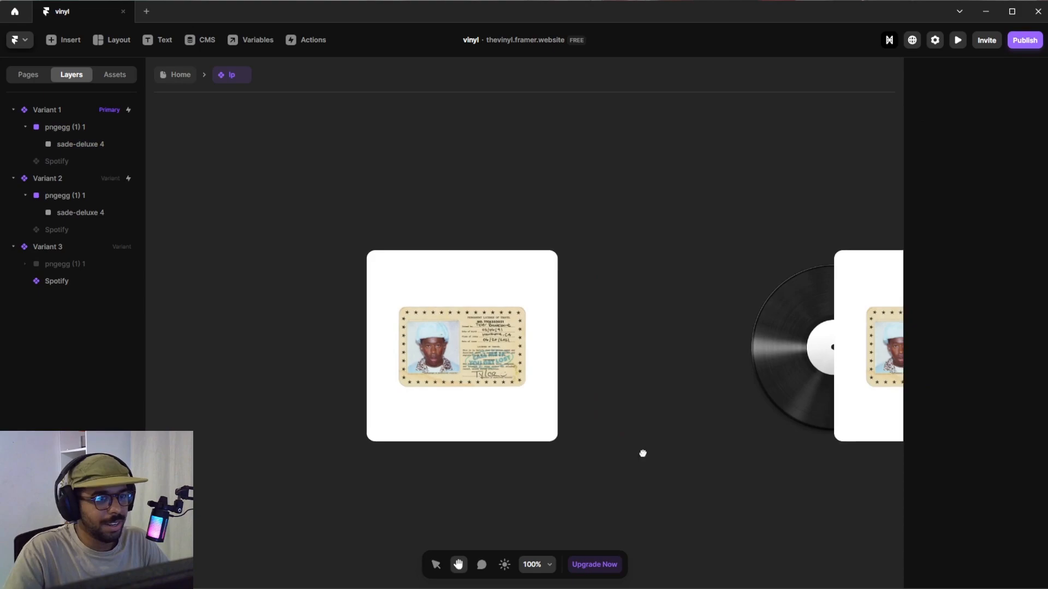
scroll(485, 437, "down", 3)
scroll(483, 434, "down", 3)
scroll(683, 440, "up", 2)
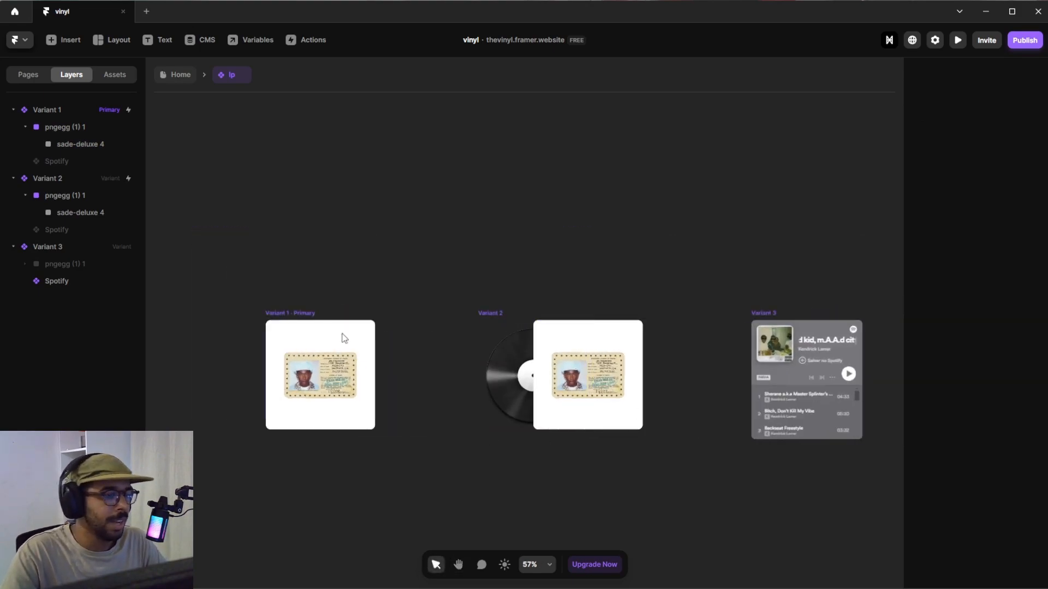
Examine the interactions and layout settings of the lp component's Variant 1, Variant 2 and Variant 3.
left_click(292, 308)
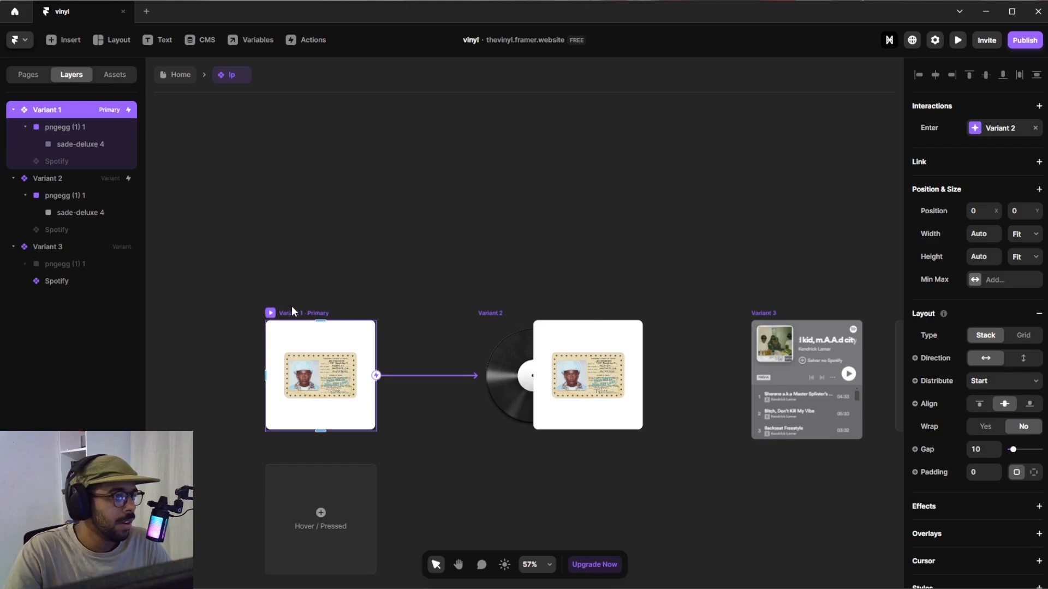
left_click(300, 262)
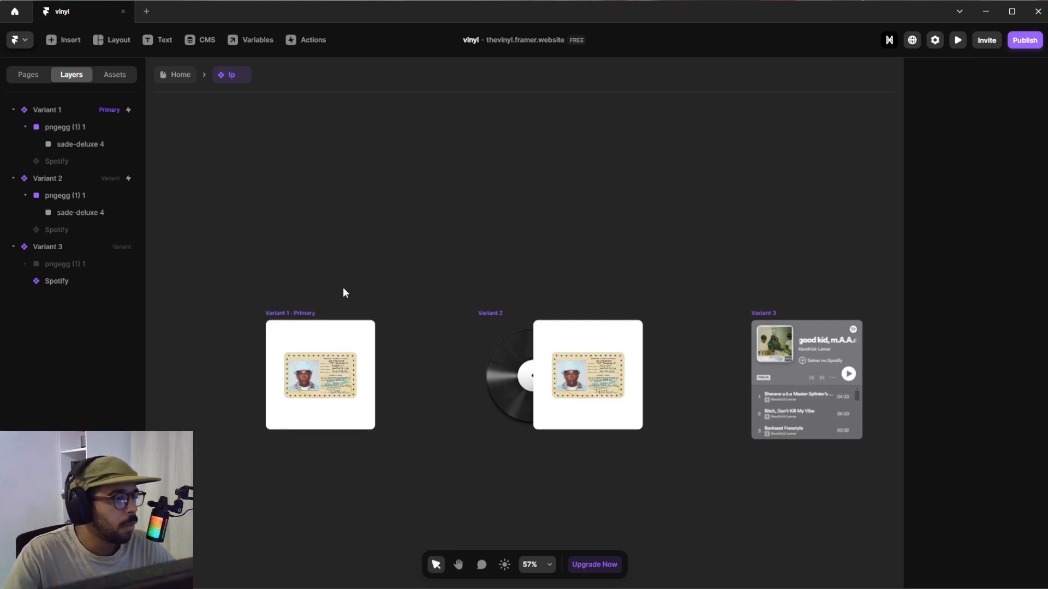
left_click(303, 313)
left_click(494, 313)
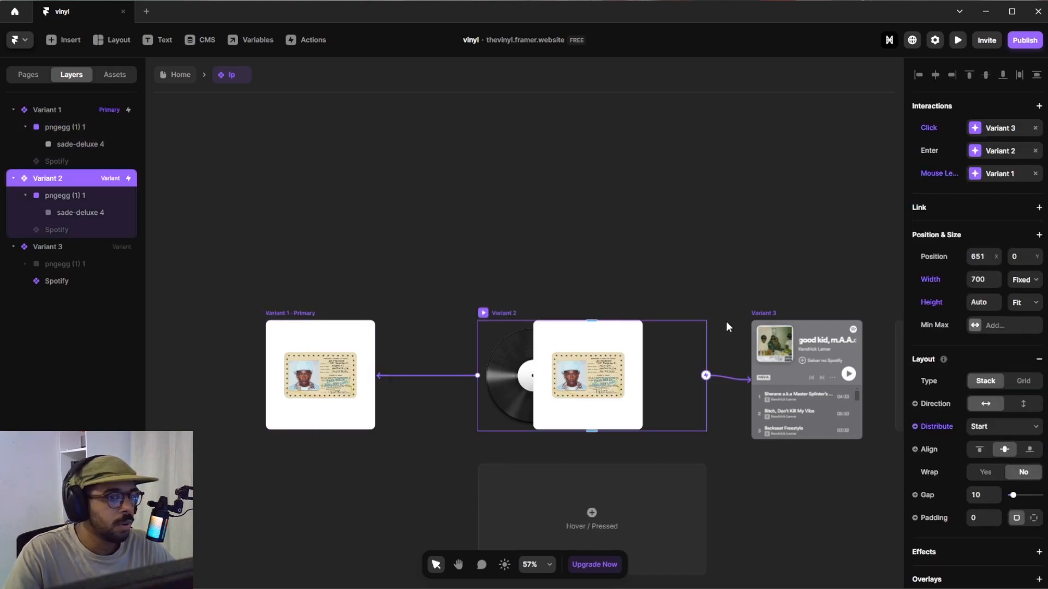
left_click(763, 316)
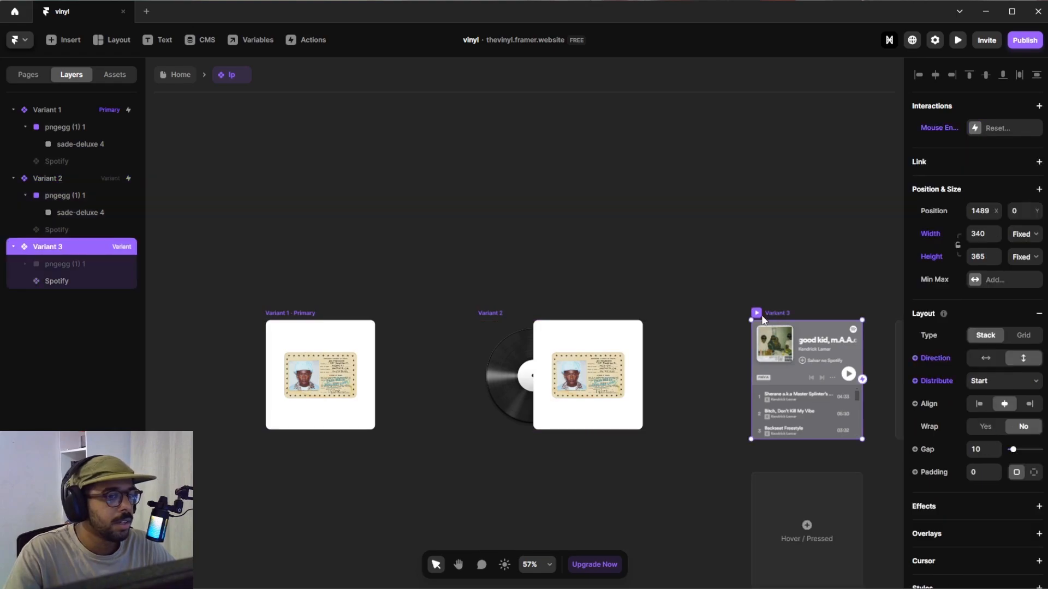
left_click(302, 314)
left_click(488, 313)
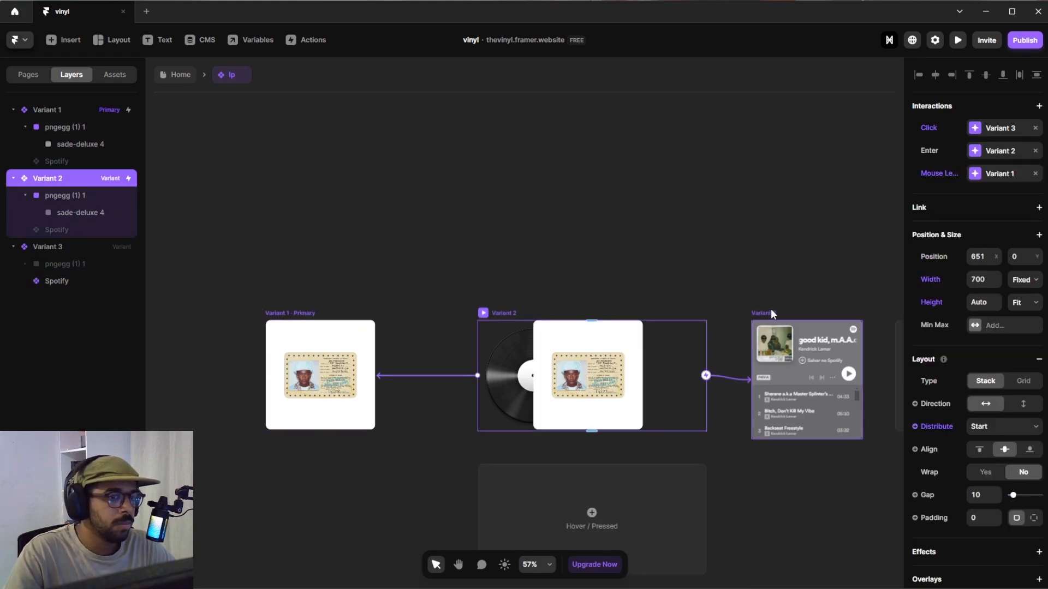
left_click(772, 312)
left_click(295, 313)
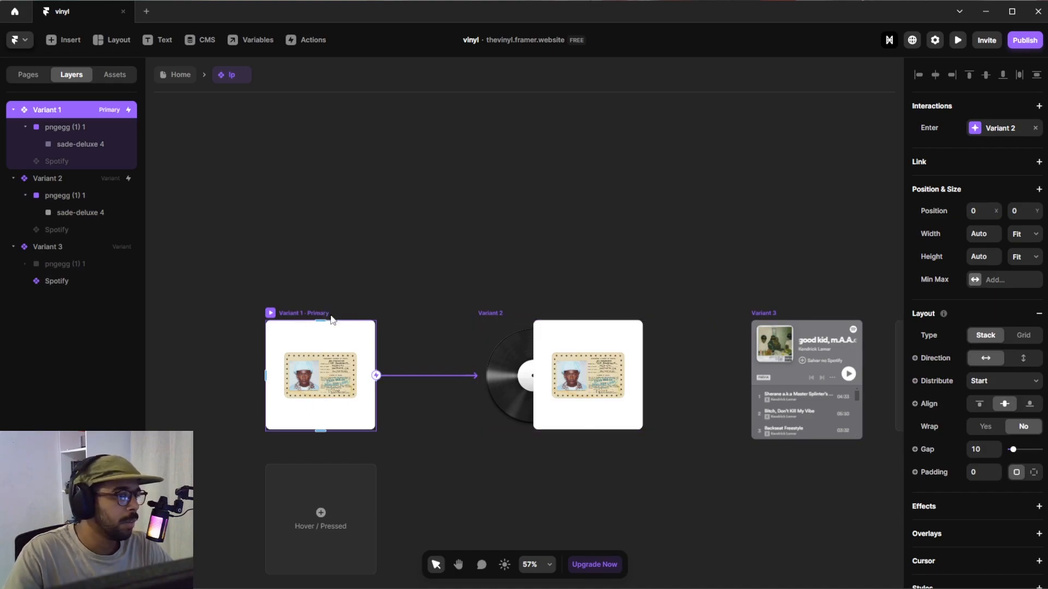
left_click(496, 312)
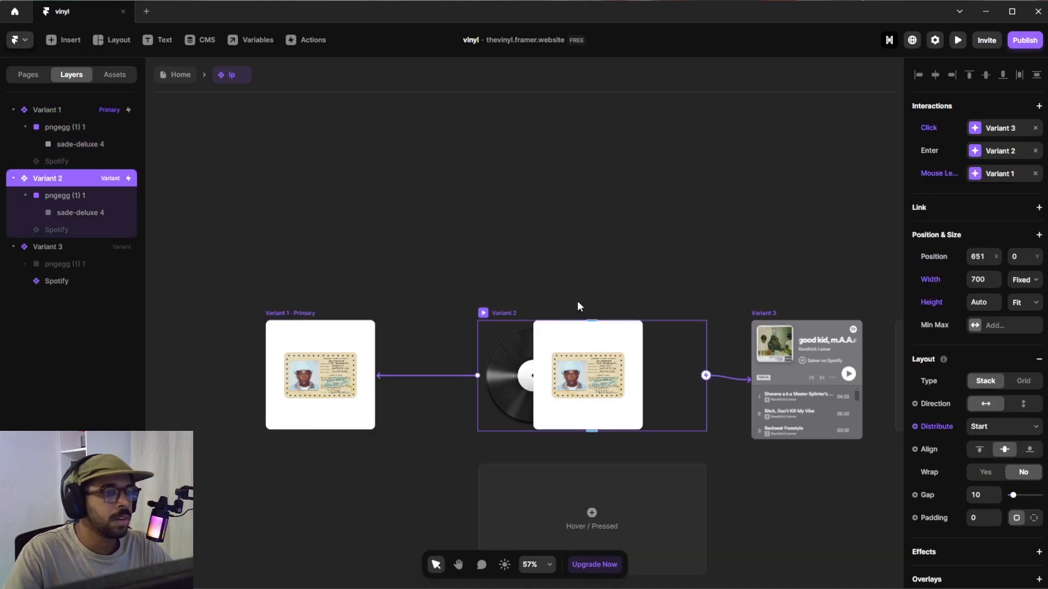
Check Variant 3's interaction, size and layout settings against Variant 2 in the lp component.
left_click(769, 311)
left_click(469, 276)
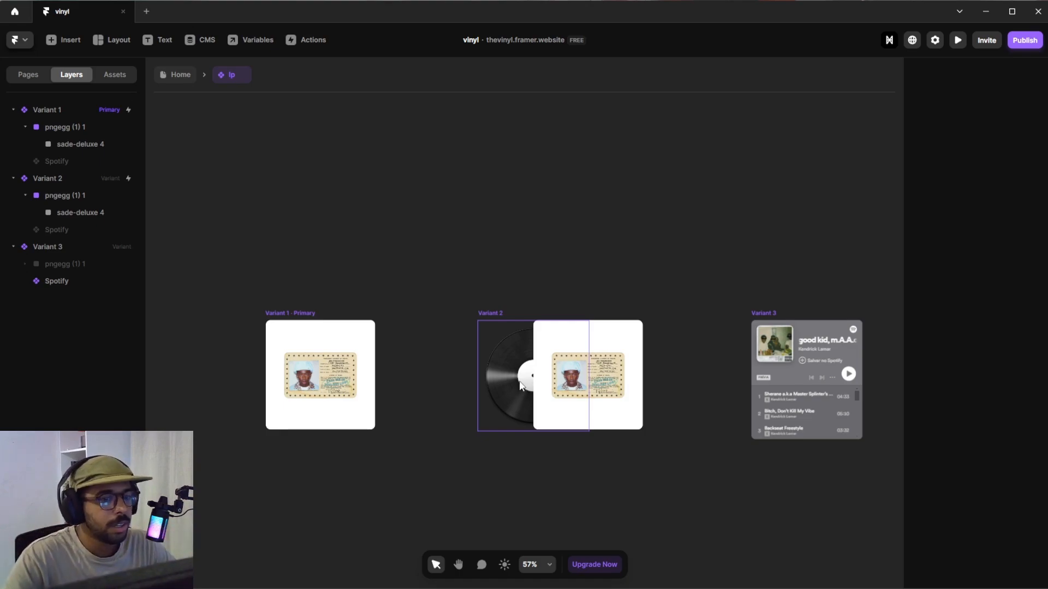
left_click(762, 365)
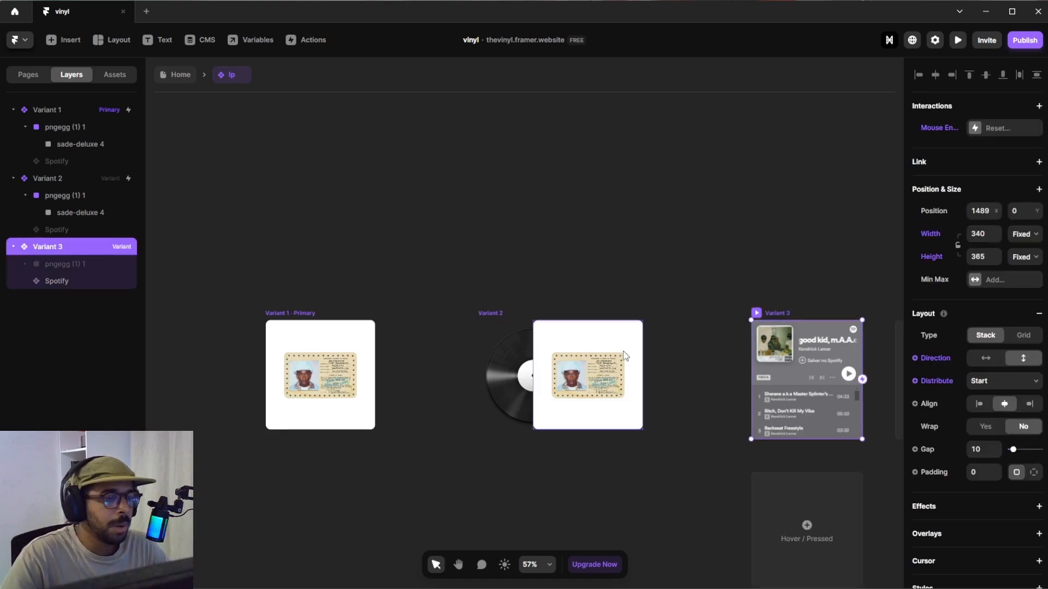
left_click(324, 291)
Examine Variant 1's layer structure and properties: the pngegg (1) 1 record, the nested sade-deluxe 4 cover and the hidden Spotify layer.
left_click(25, 127)
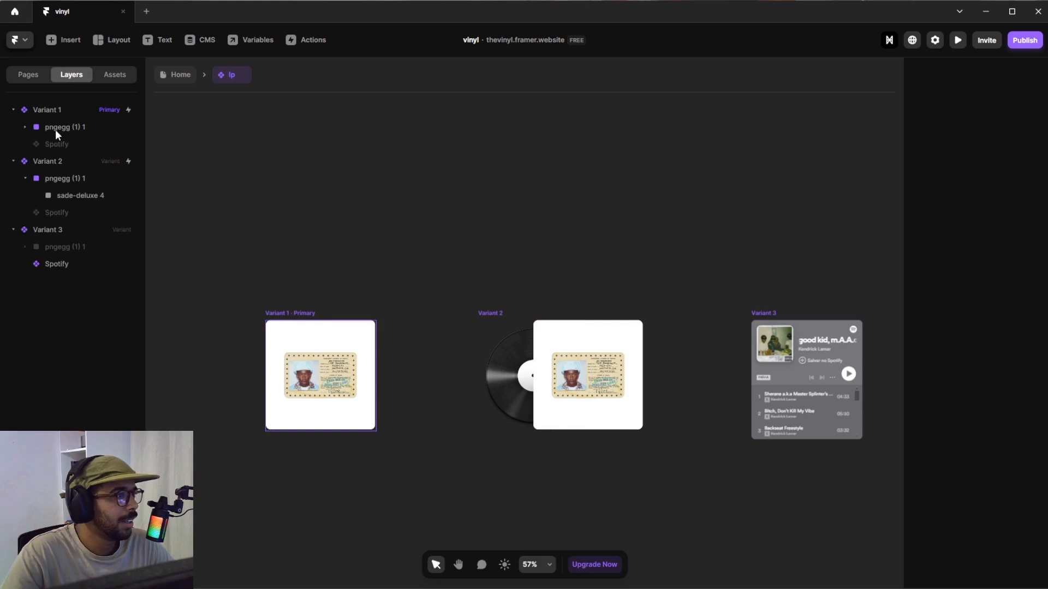
left_click(25, 127)
left_click(49, 110)
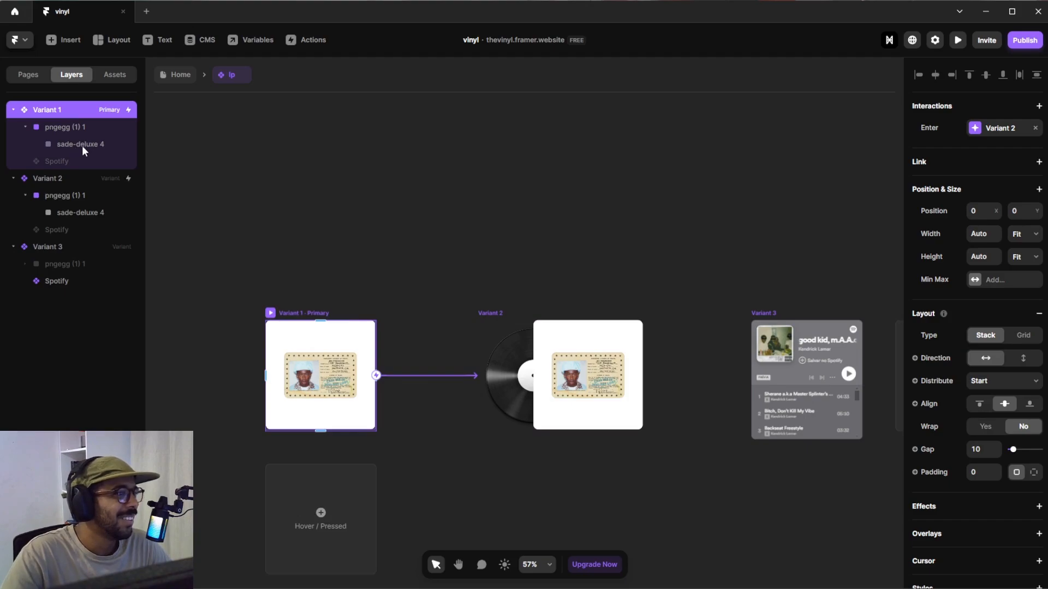
left_click(80, 148)
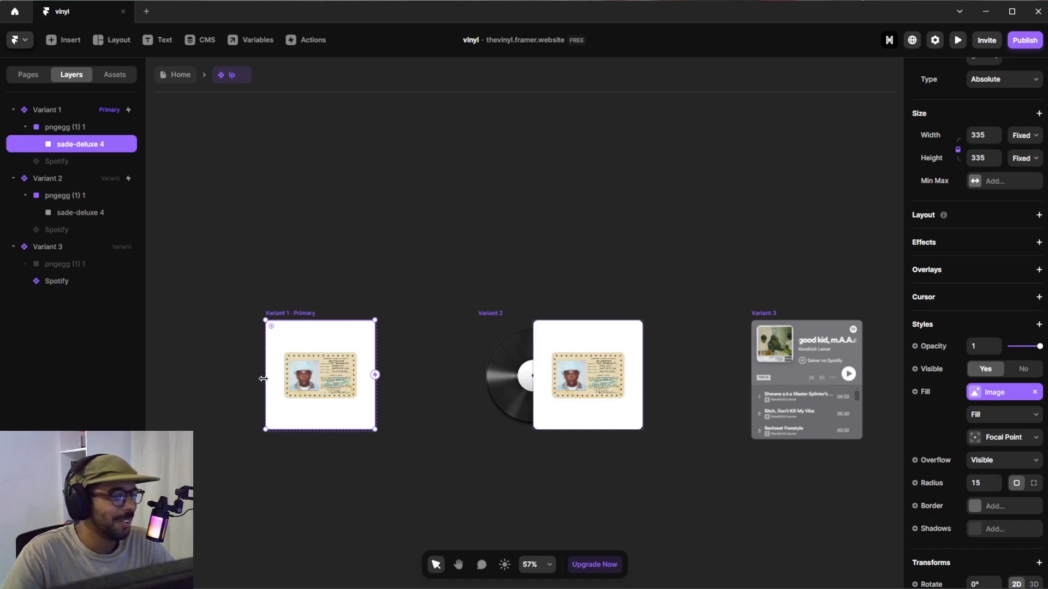
left_click(65, 127)
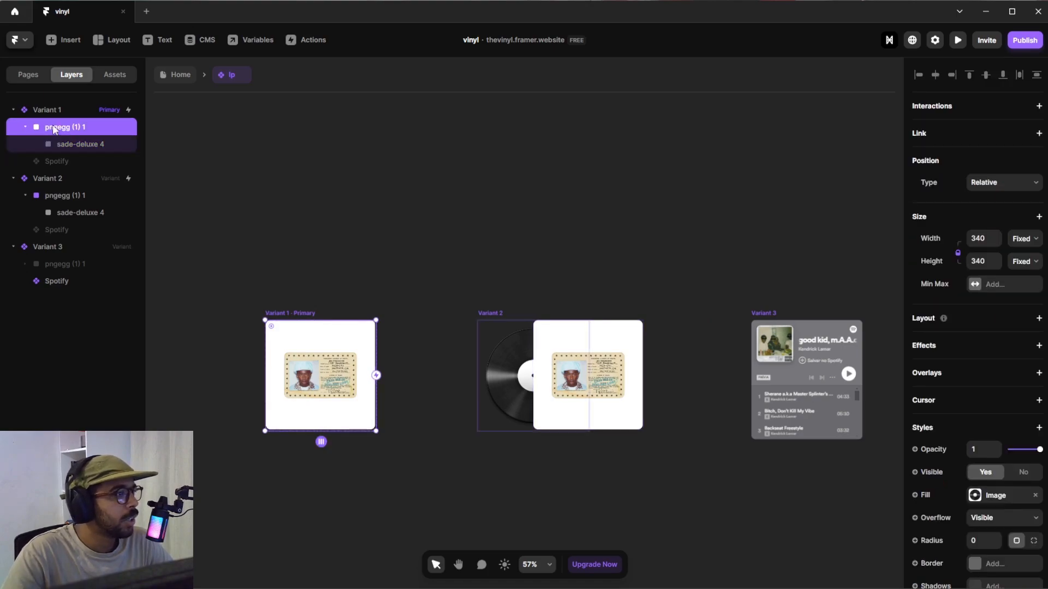
left_click(60, 161)
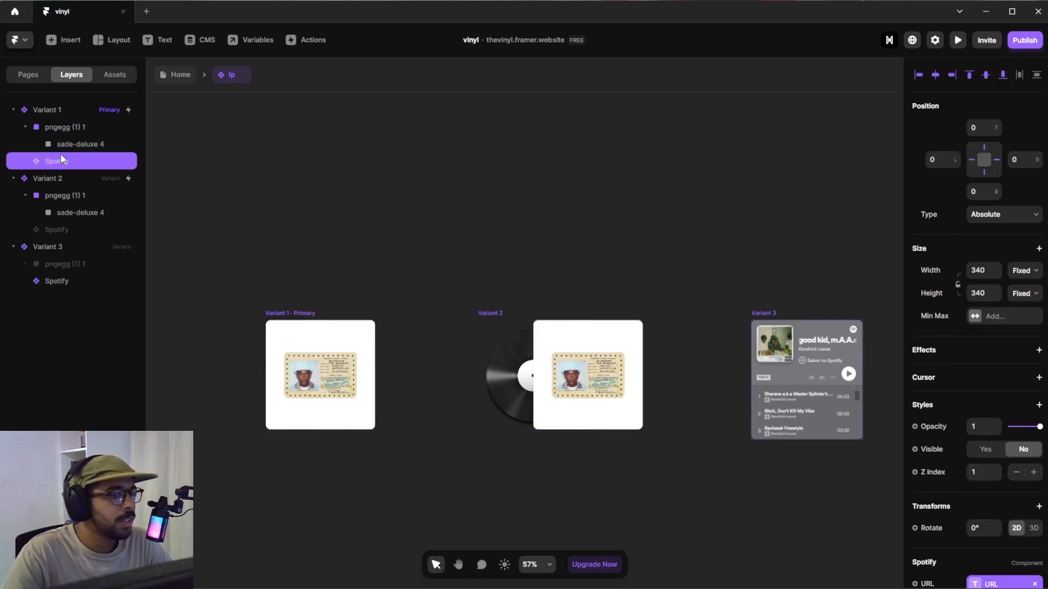
left_click(84, 143)
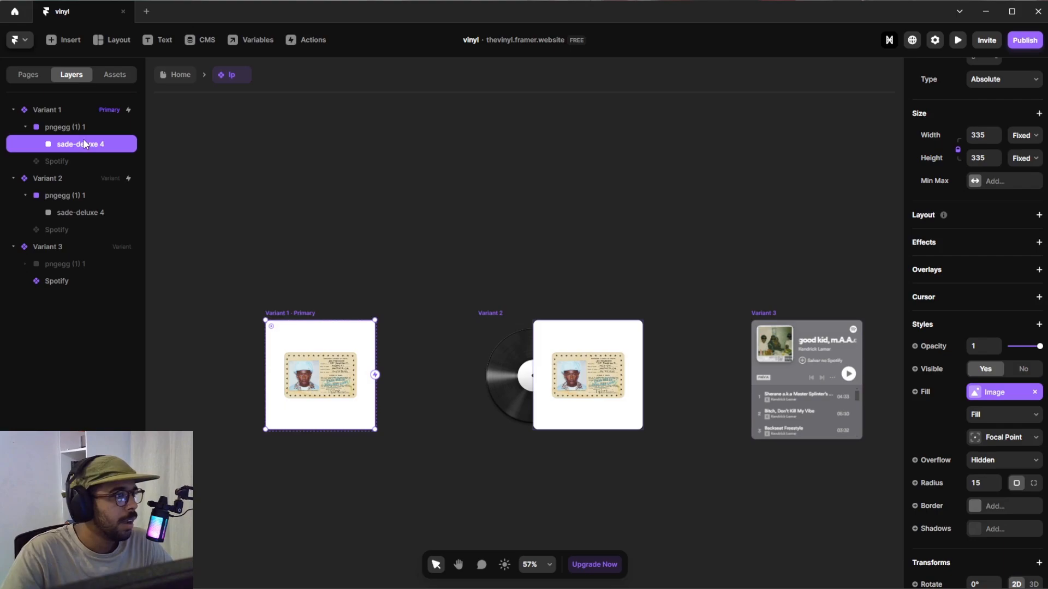
left_click(60, 130)
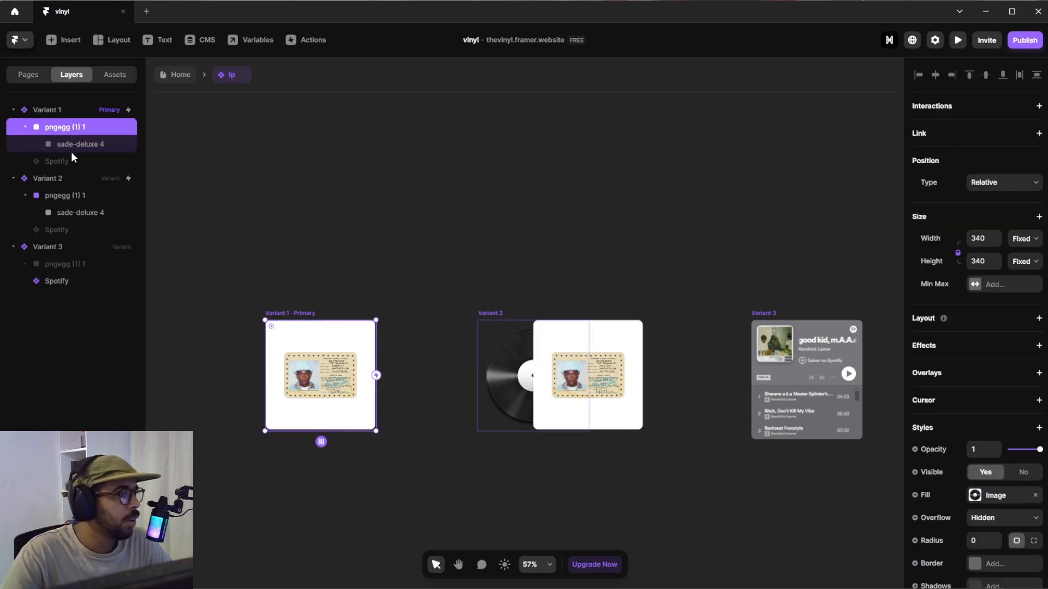
left_click(76, 149)
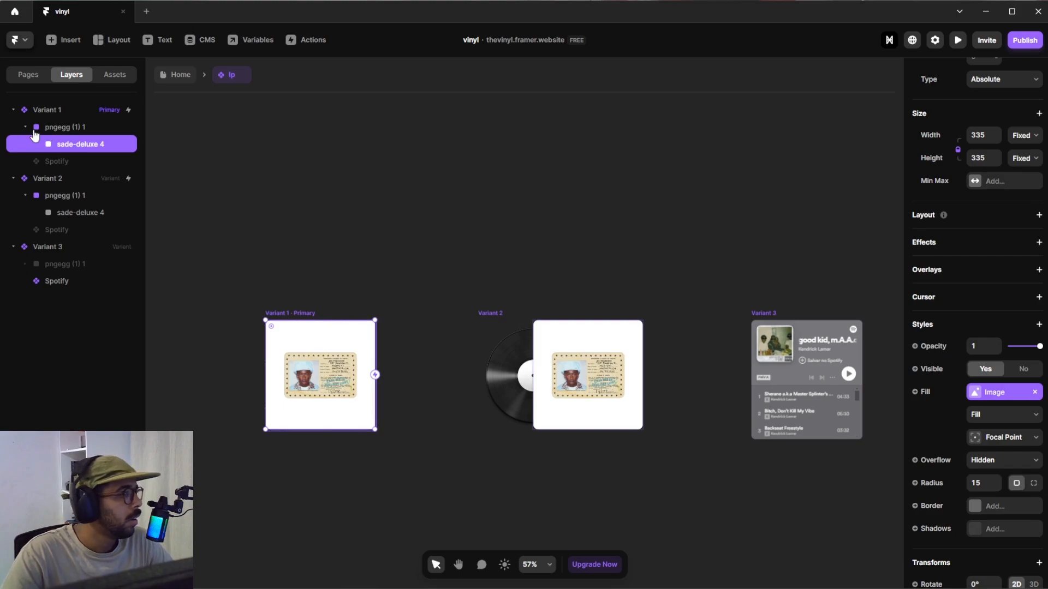
left_click(71, 130)
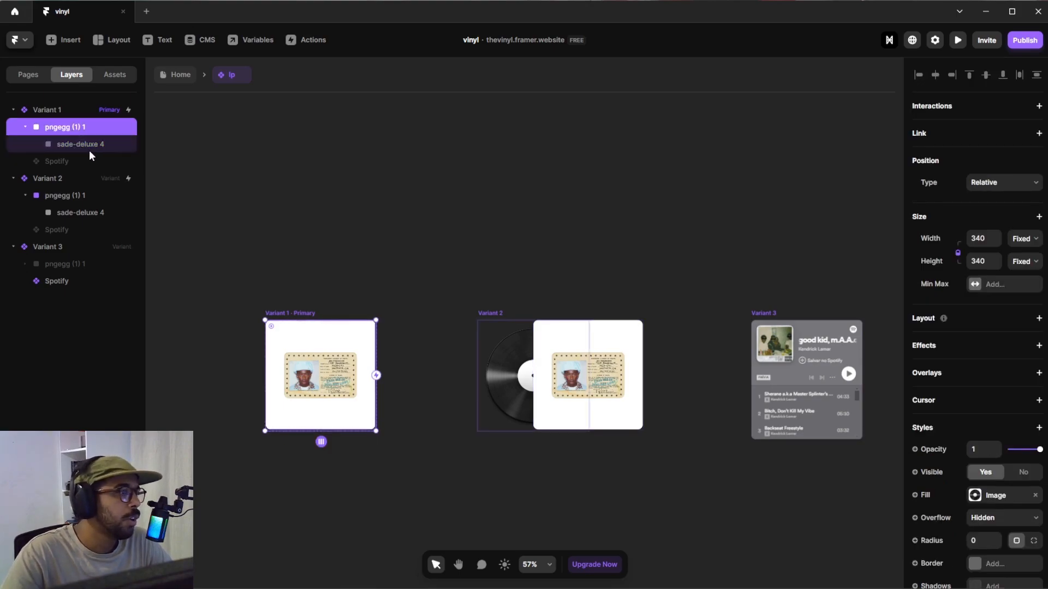
left_click(92, 145)
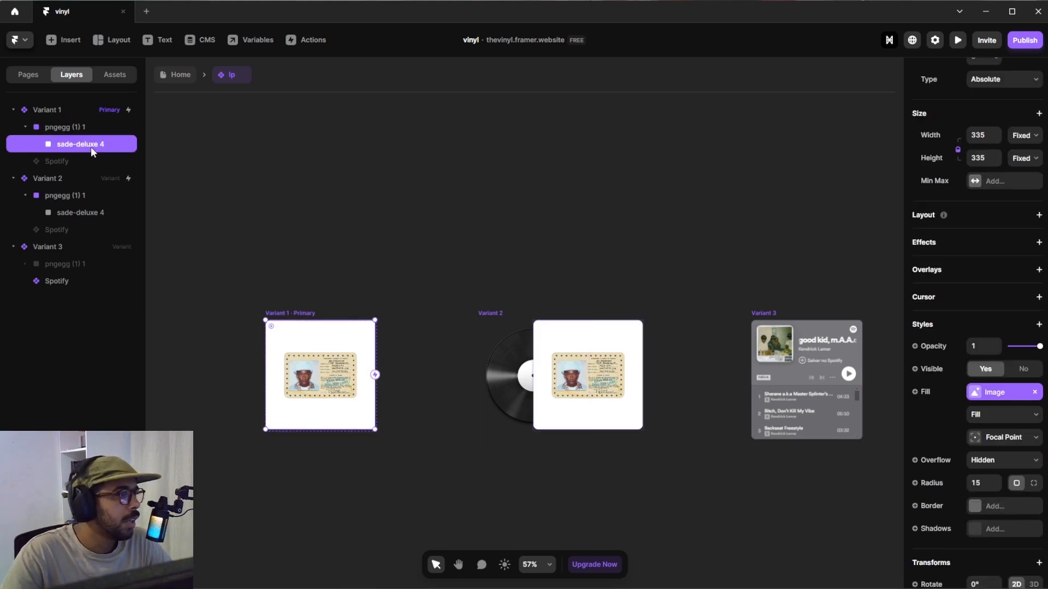
left_click(26, 128)
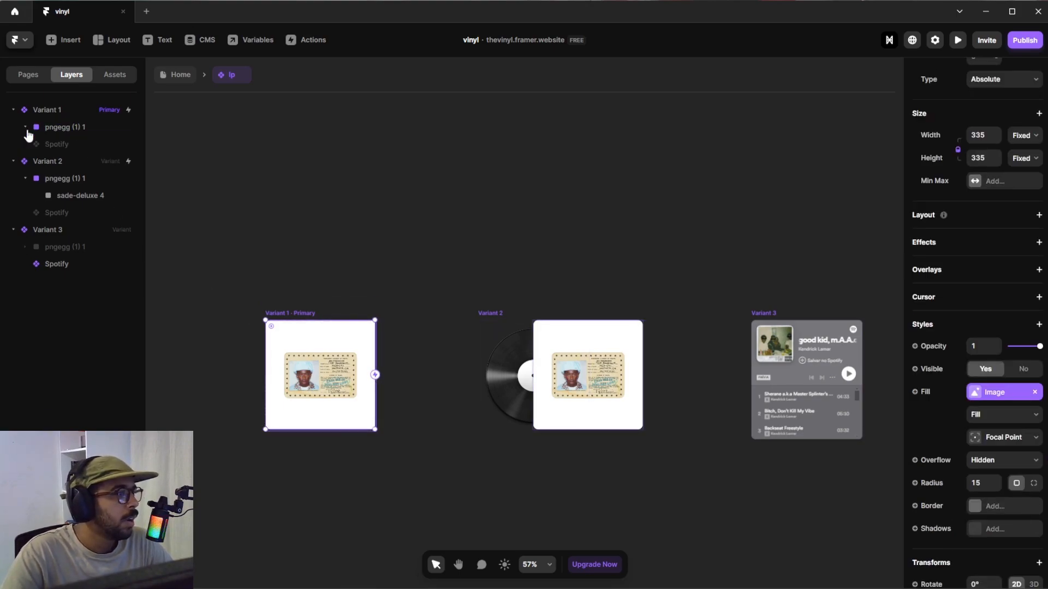
Compare the interactions and sizing of Variant 1 with those of Variant 2.
left_click(307, 451)
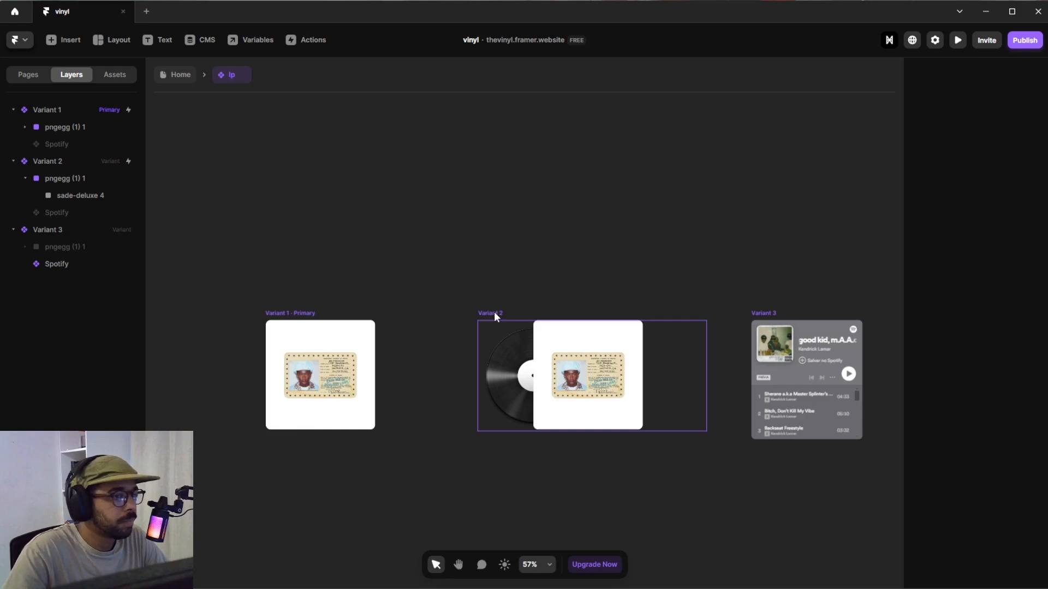
left_click(307, 313)
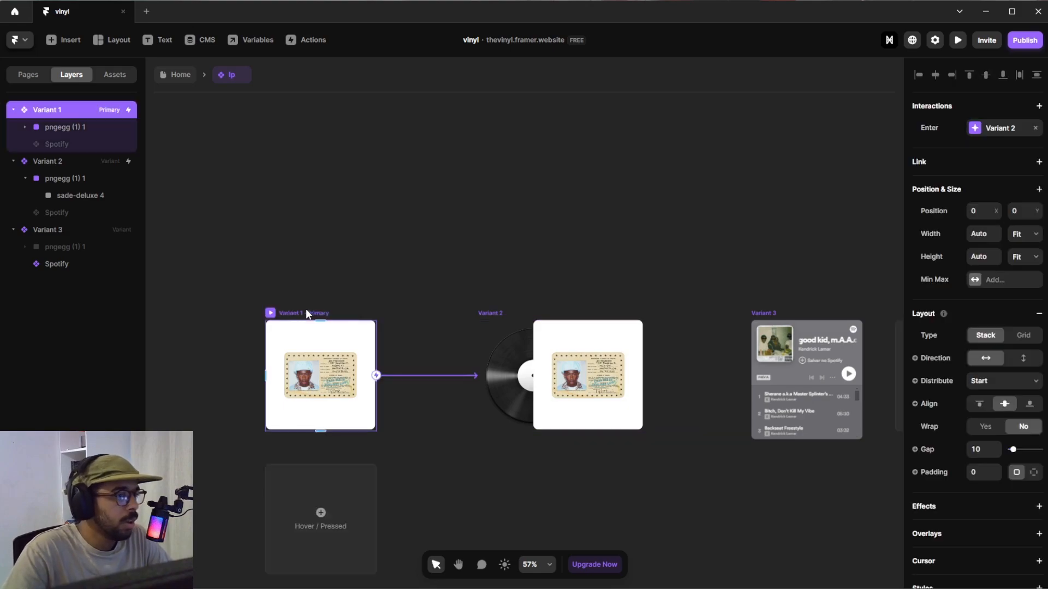
left_click(490, 311)
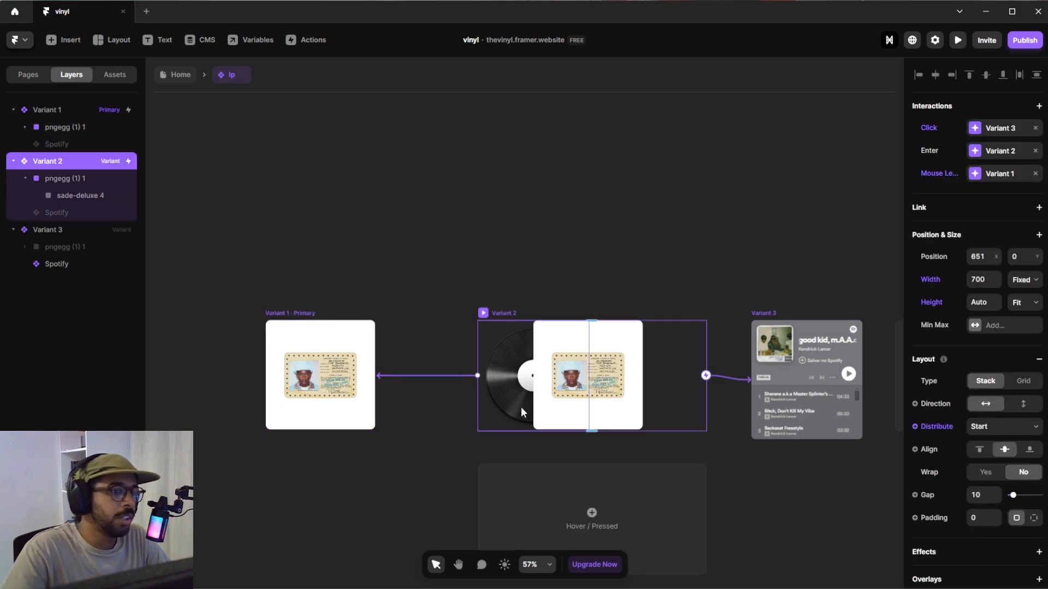
Nudge the sade-deluxe 4 cover in Variant 1 to the right so that it partly uncovers the vinyl record behind it.
left_click(332, 388)
key("Right")
key("Right")
key("Right")
key("Right")
key("Right")
key("Right")
key("Right")
key("Right")
key("Right")
key("Right")
key("Right")
key("Right")
key("Right")
key("Right")
key("Right")
key("Right")
key("Right")
key("Right")
key("Right")
key("Right")
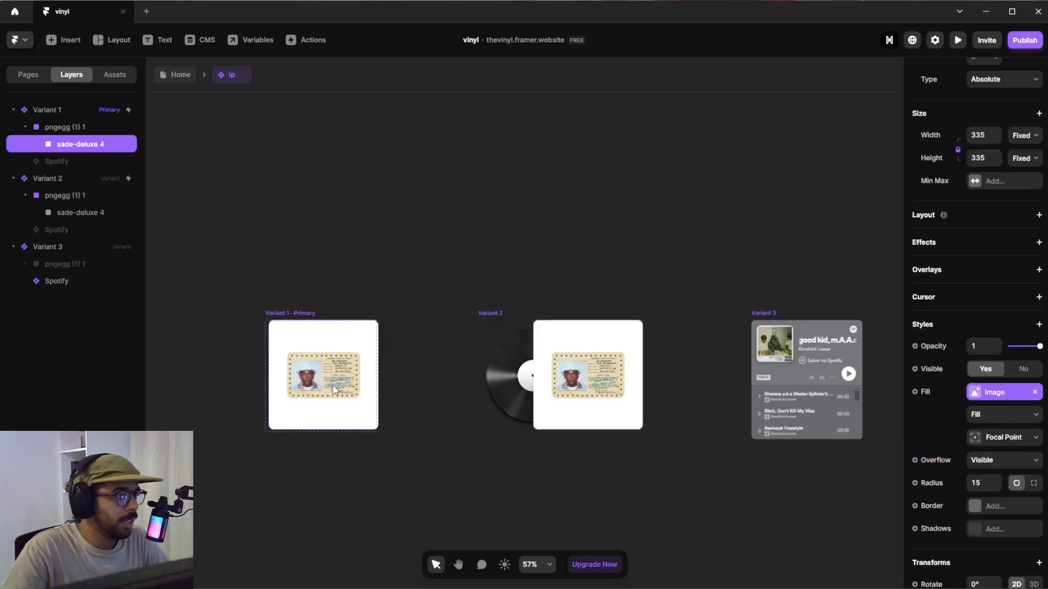
key("Right")
key("Right")
key("Right")
key("Right")
key("Right")
key("Right")
key("Right")
key("Right")
key("Right")
key("Right")
key("Right")
key("Right")
key("Right")
key("Right")
key("Right")
key("Right")
key("Right")
key("Right")
key("Right")
key("Right")
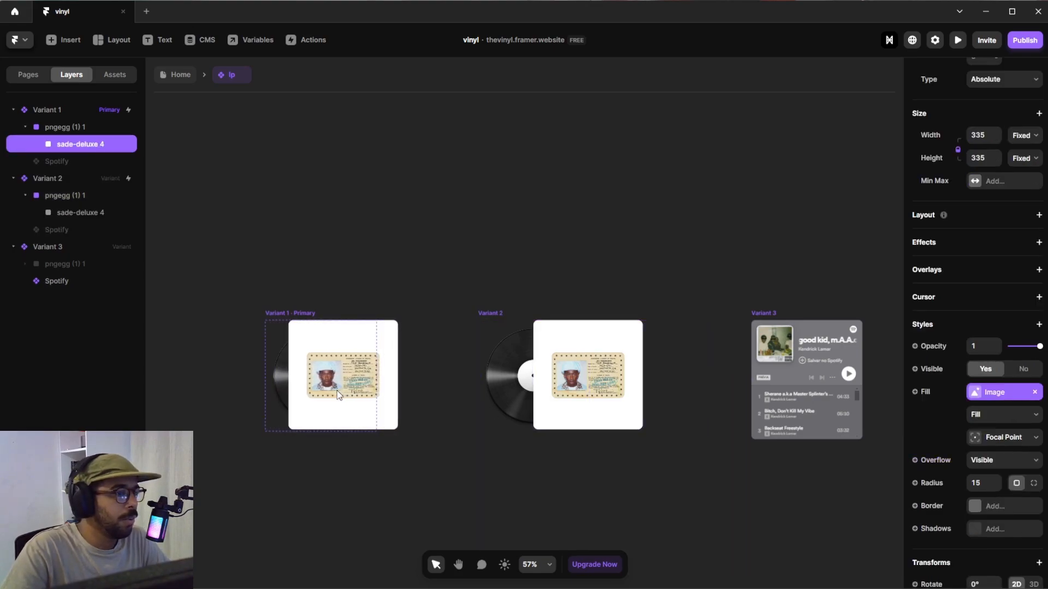
key("Right")
key("Right")
key("Right")
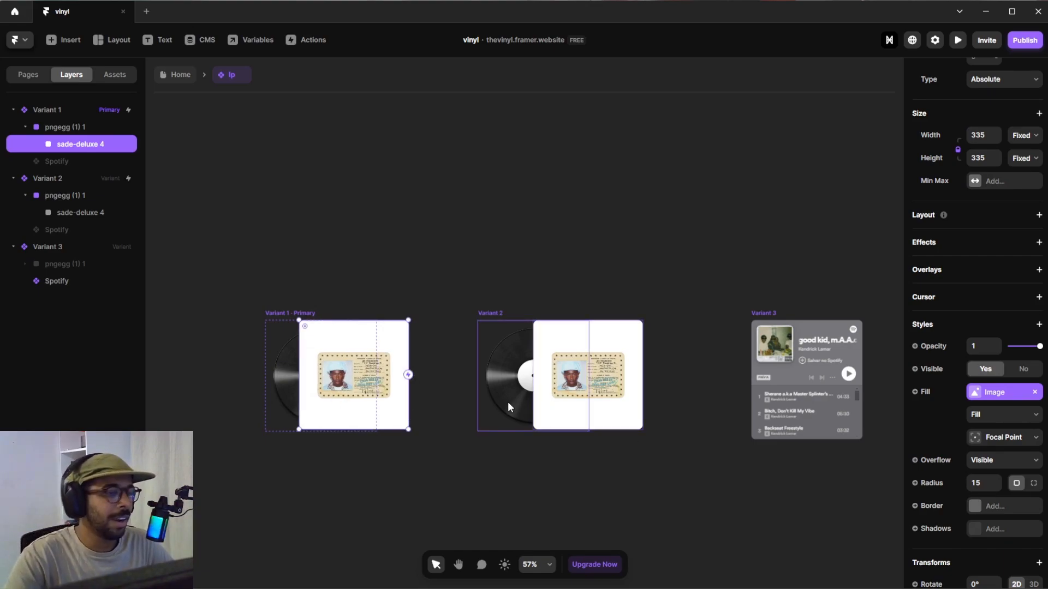
Nudge the sade-deluxe 4 cover in Variant 1 back to the left over the vinyl record.
key("Left")
key("Left")
key("Left")
key("Left")
key("Left")
key("Left")
key("Left")
key("Left")
key("Left")
key("Left")
key("Left")
key("Left")
key("Left")
key("Left")
key("Left")
key("Left")
key("Left")
key("Left")
key("Left")
key("Left")
key("Left")
key("Left")
key("Left")
key("Left")
key("Left")
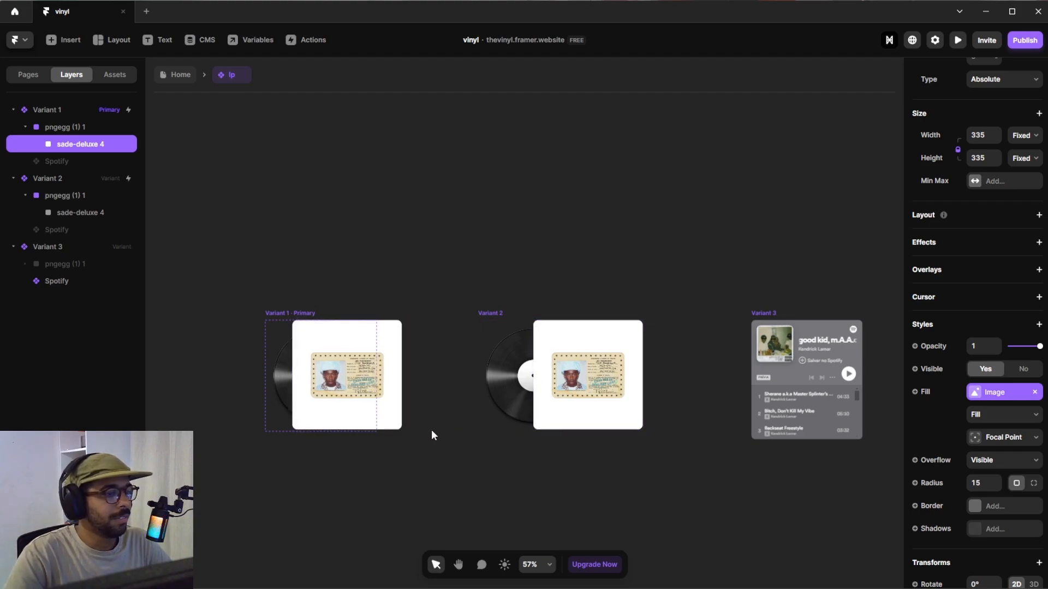
key("Left")
key("Left")
key("Left")
key("Left")
key("Left")
key("Left")
key("Left")
key("Left")
key("Left")
key("Left")
key("Left")
key("Left")
key("Left")
key("Left")
key("Left")
key("Left")
key("Left")
key("Left")
key("Left")
key("Left")
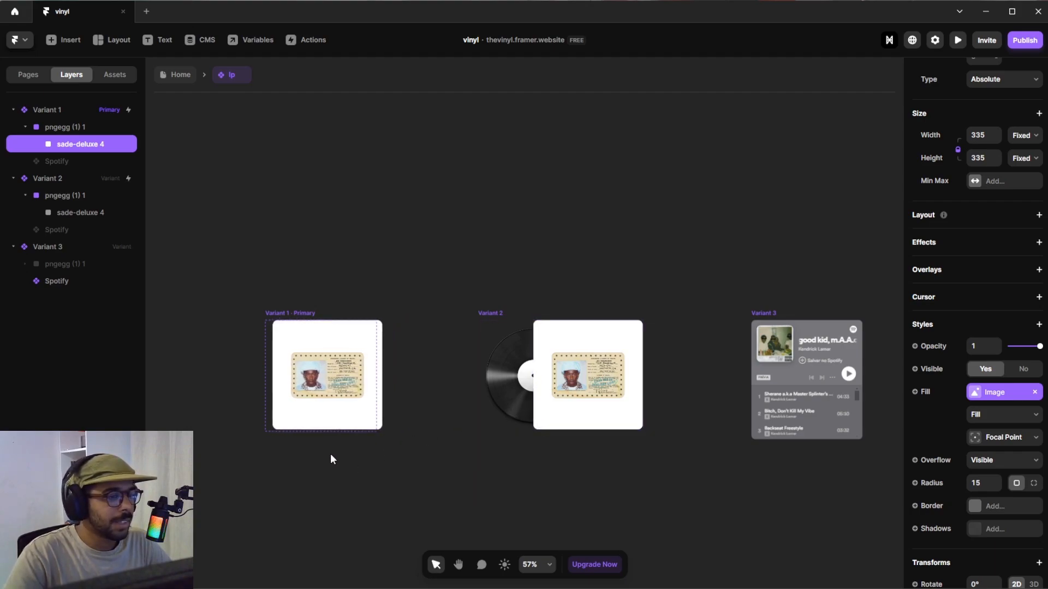
key("Left")
key("Left")
key("Left")
key("Left")
key("Left")
key("Left")
key("Left")
key("Left")
key("Left")
key("Left")
key("Left")
key("Left")
key("Left")
key("Left")
key("Left")
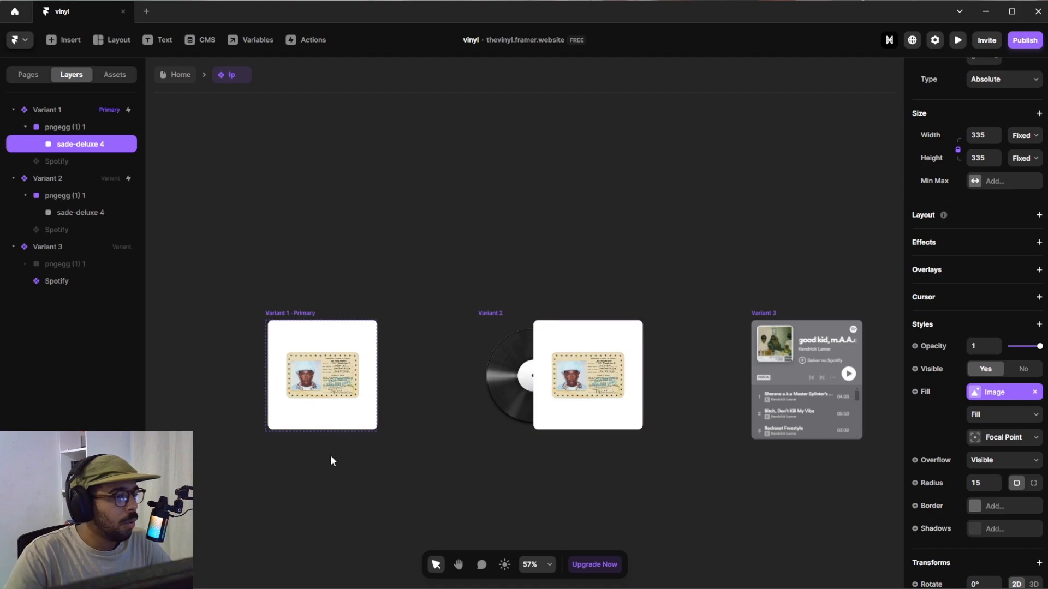
Return to the Home page, reopen the lp component from the IGOR cover and bring Variants 1 and 2 into view.
key("Escape")
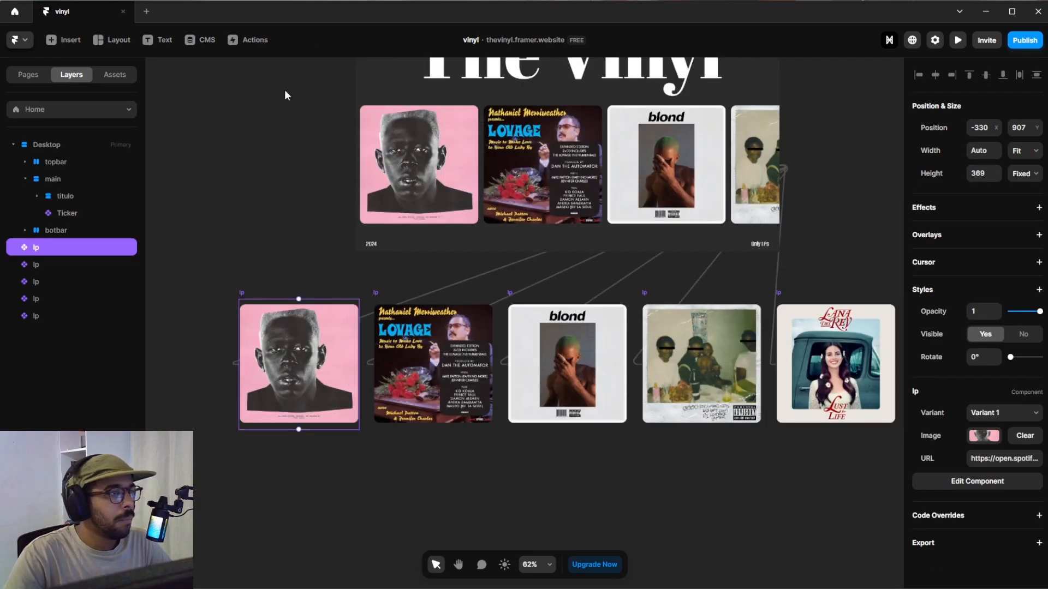
double_click(266, 326)
scroll(346, 381, "down", 5)
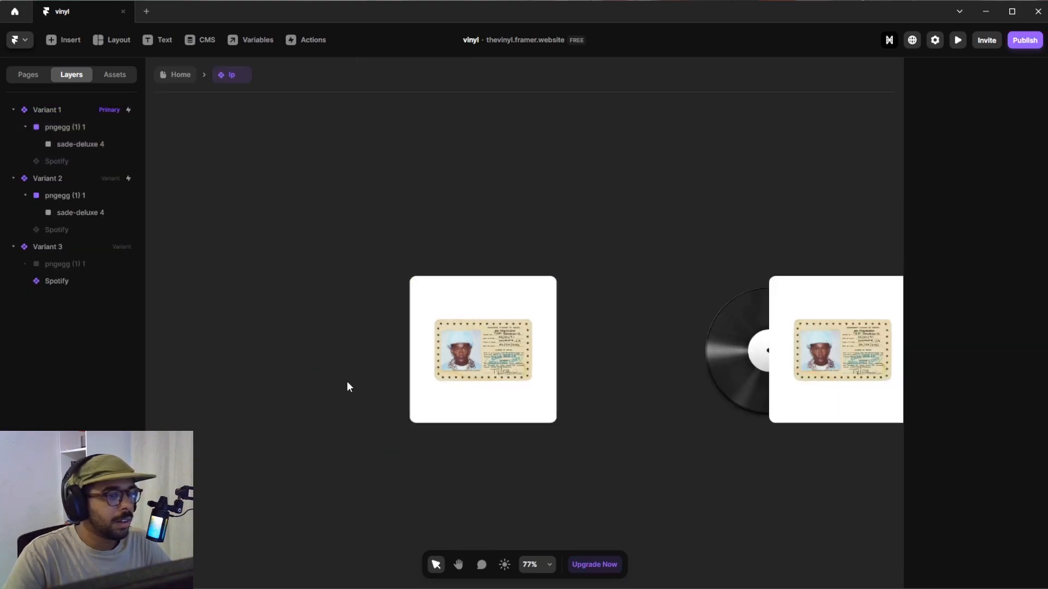
scroll(497, 360, "up", 2)
scroll(496, 361, "up", 1)
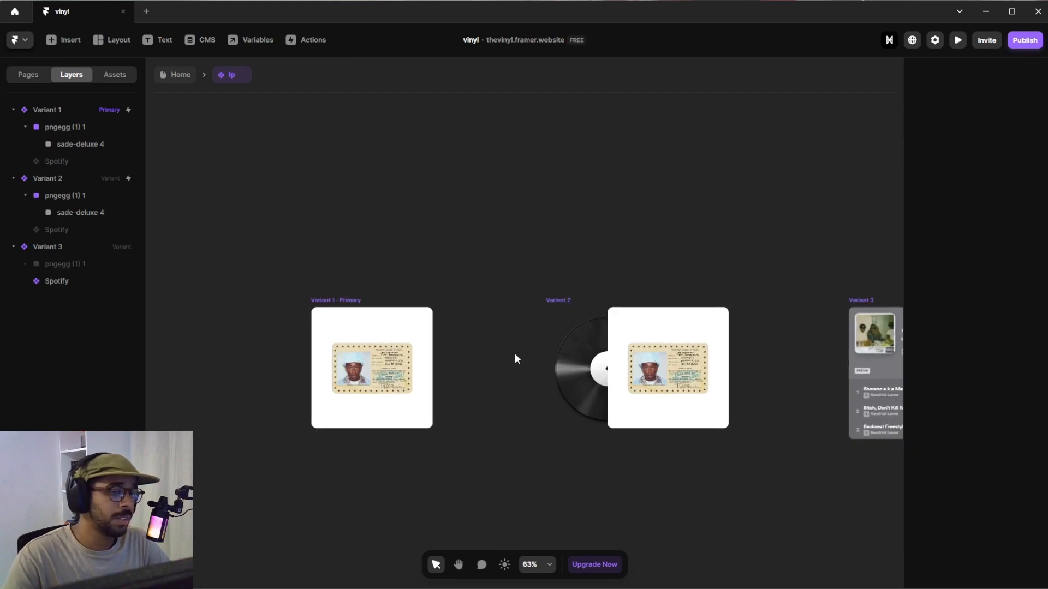
Examine the Set Variant settings of Variant 1's Mouse Enter interaction and Variant 2's Mouse Leave interaction.
left_click(566, 300)
left_click(425, 324)
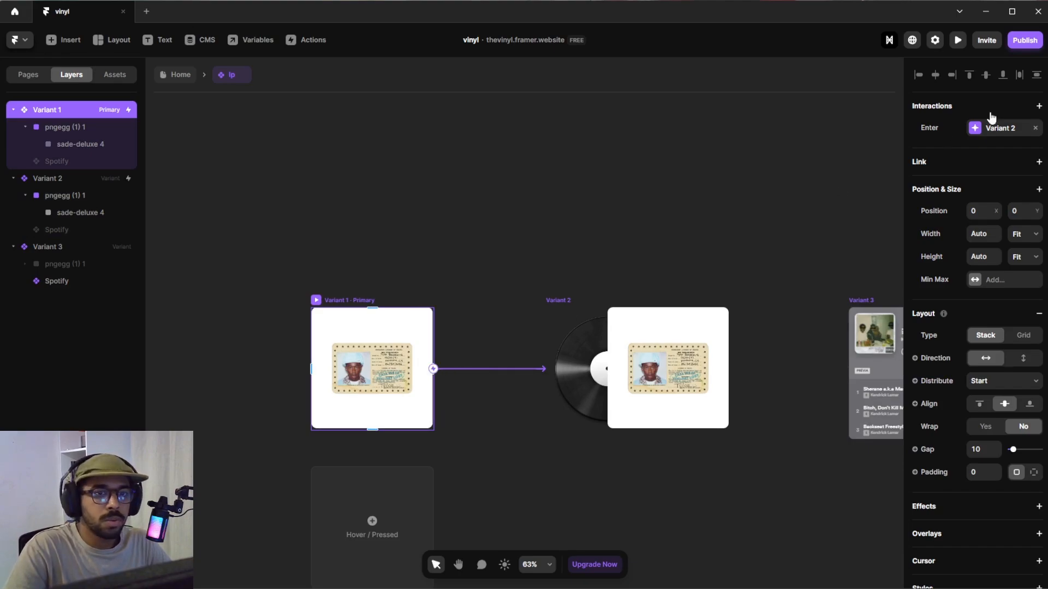
left_click(990, 131)
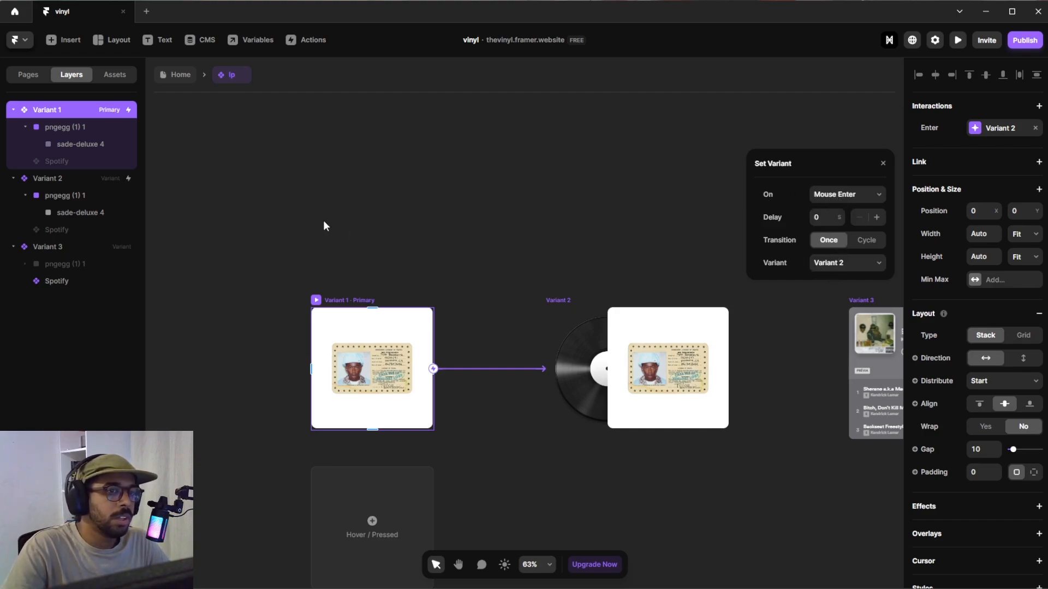
left_click(452, 251)
left_click(565, 301)
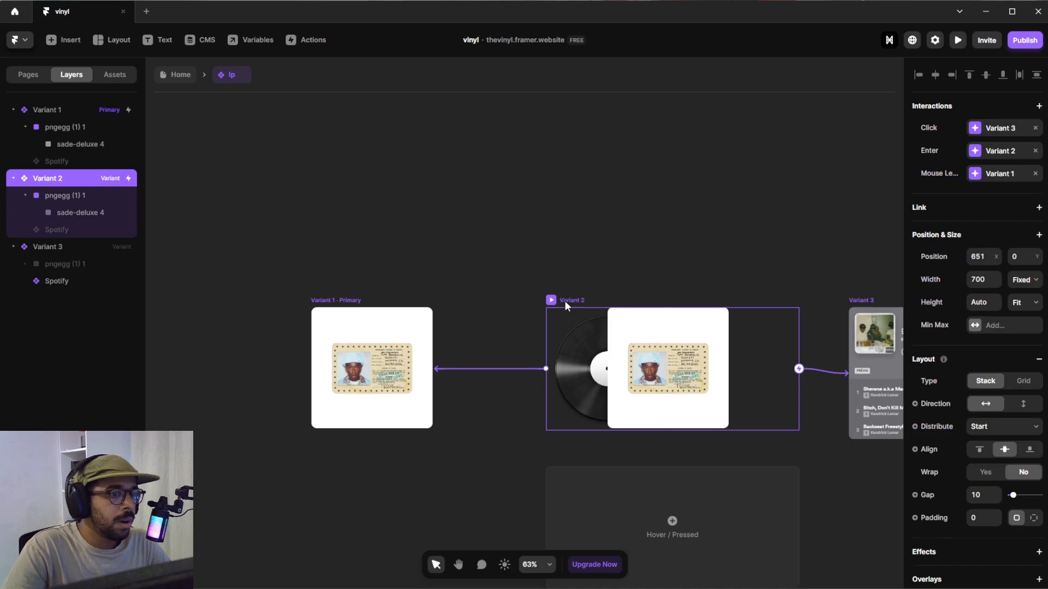
left_click(952, 182)
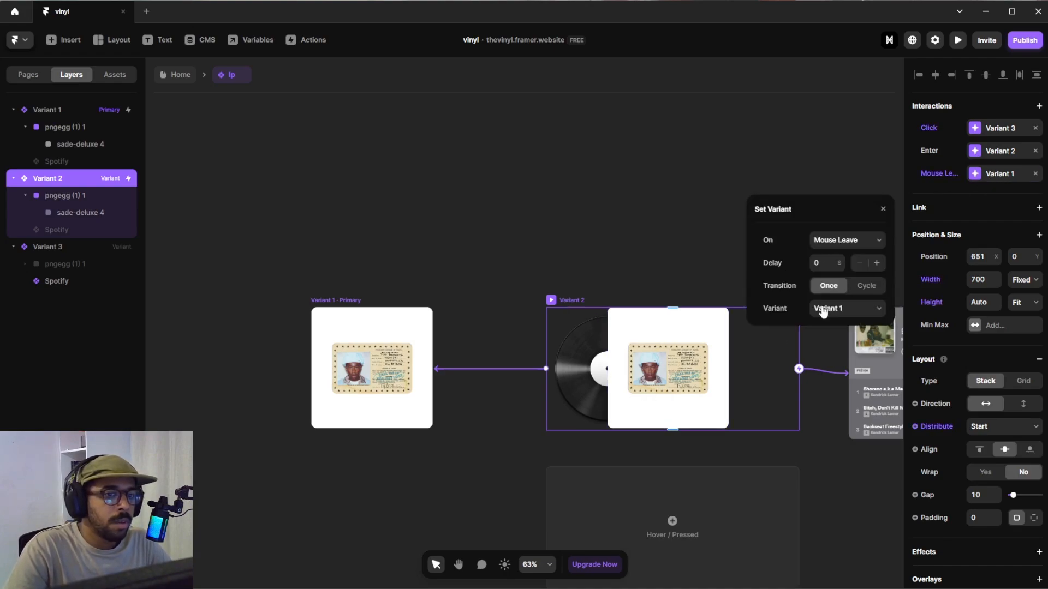
left_click(601, 174)
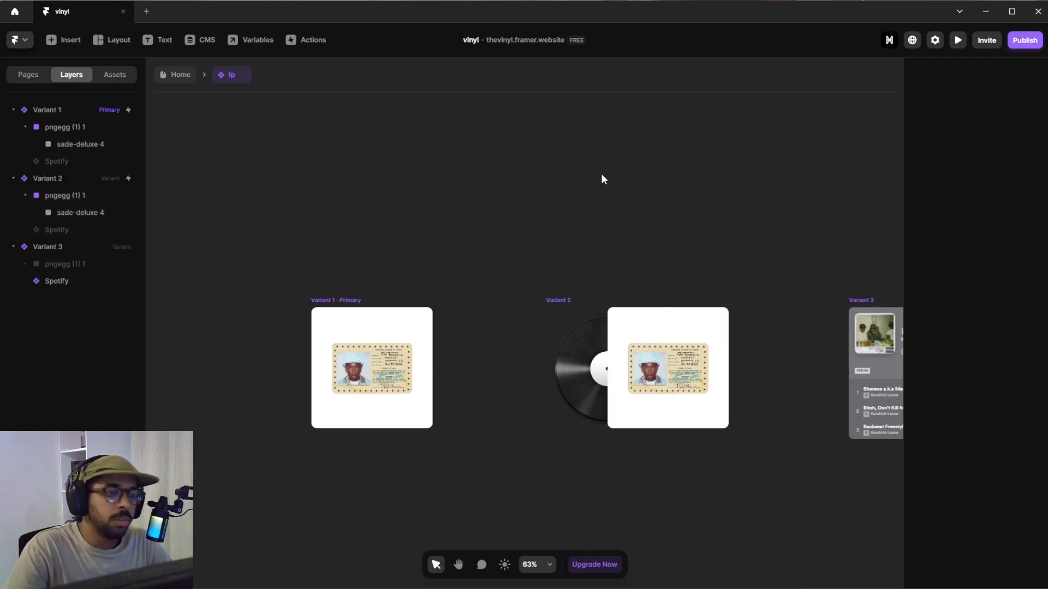
Preview the Home page and test the hover behaviour of the album covers in the Ticker, then leave the preview.
left_click(179, 76)
left_click(958, 41)
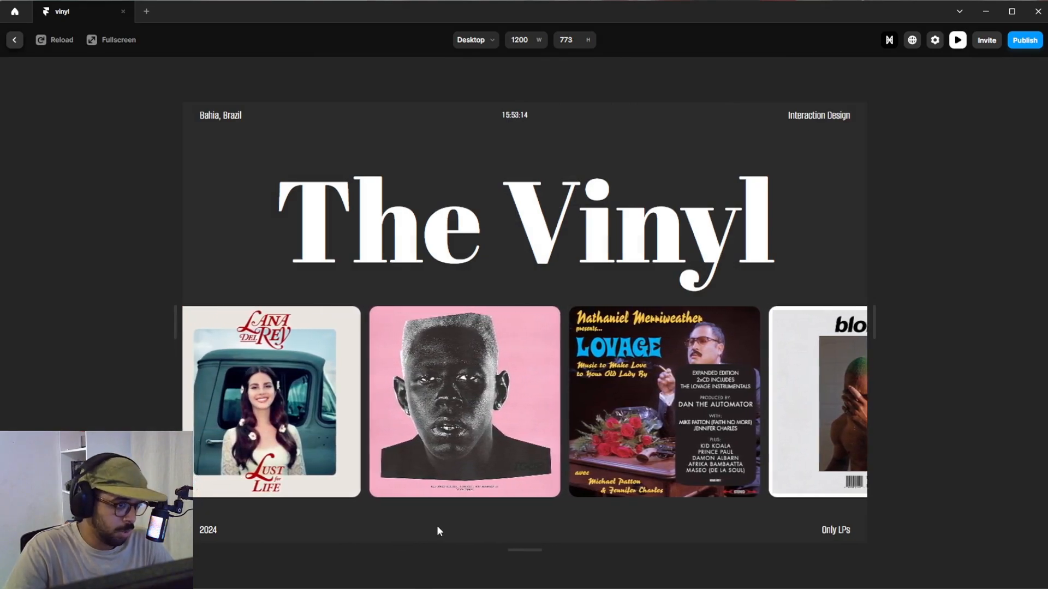
mouse_move(490, 433)
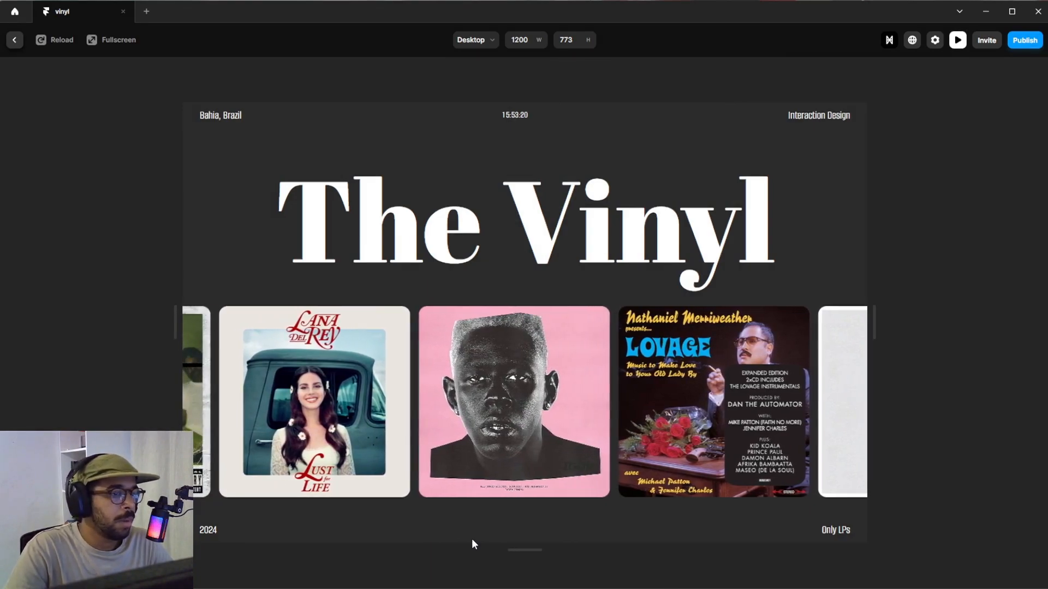
mouse_move(546, 397)
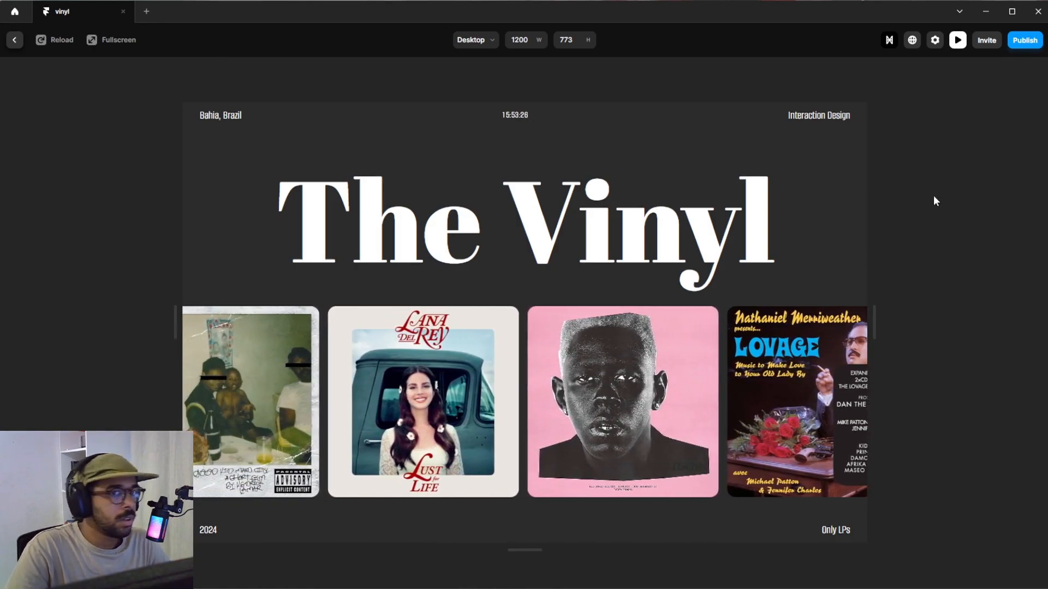
left_click(958, 40)
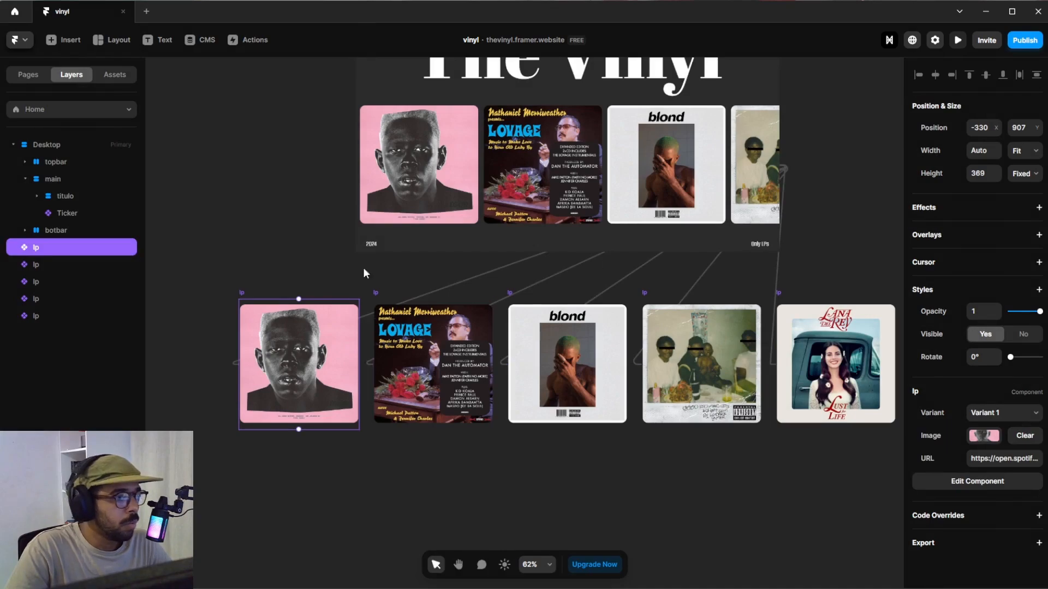
Reopen the lp component from the IGOR cover, check Variant 1's interaction and bring Variants 2 and 3 into view.
double_click(315, 345)
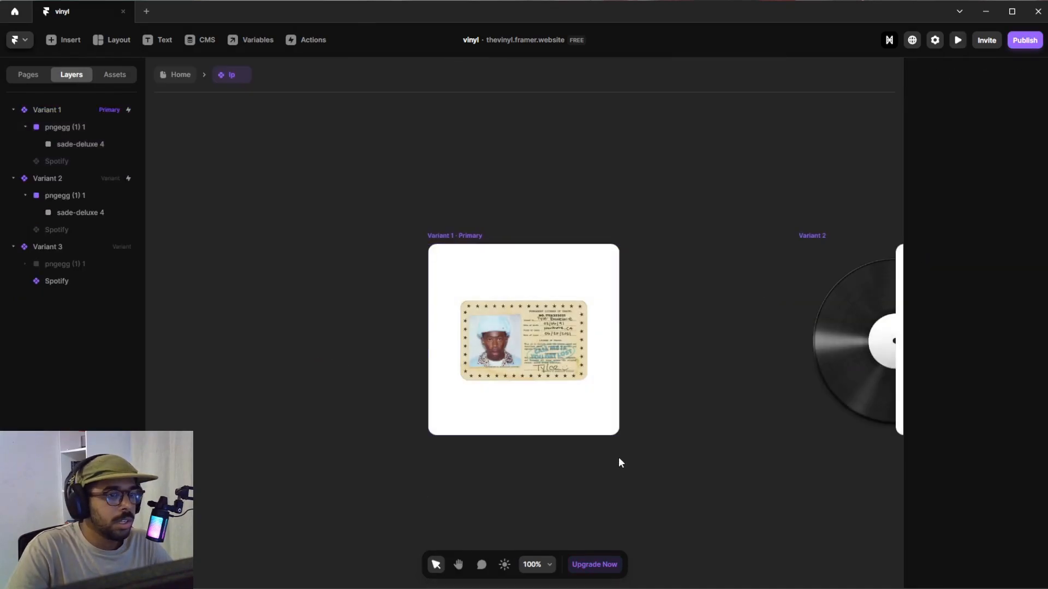
scroll(370, 382, "down", 5)
scroll(513, 360, "up", 5)
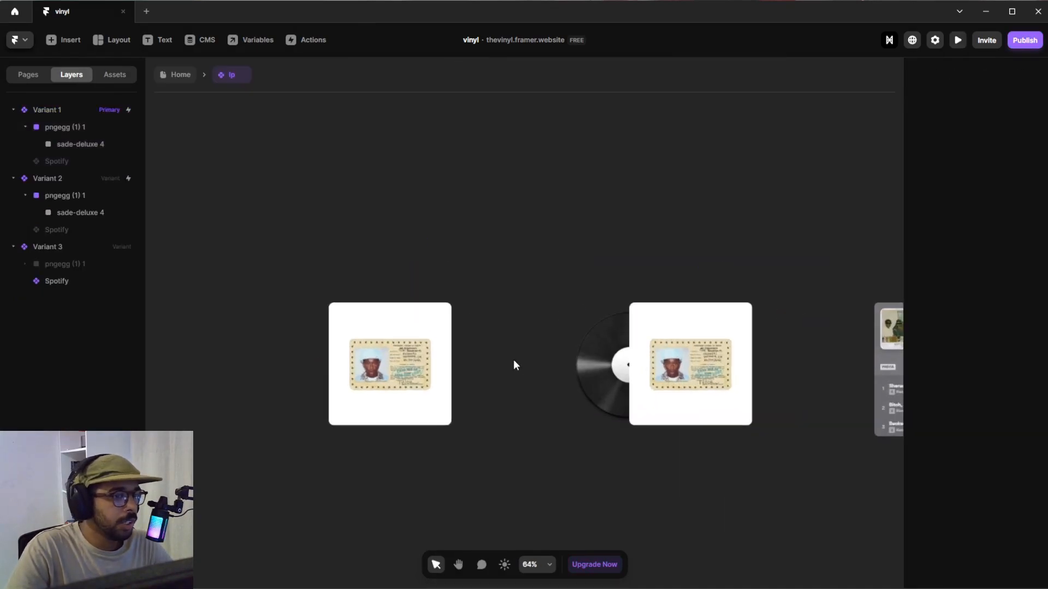
left_click(276, 269)
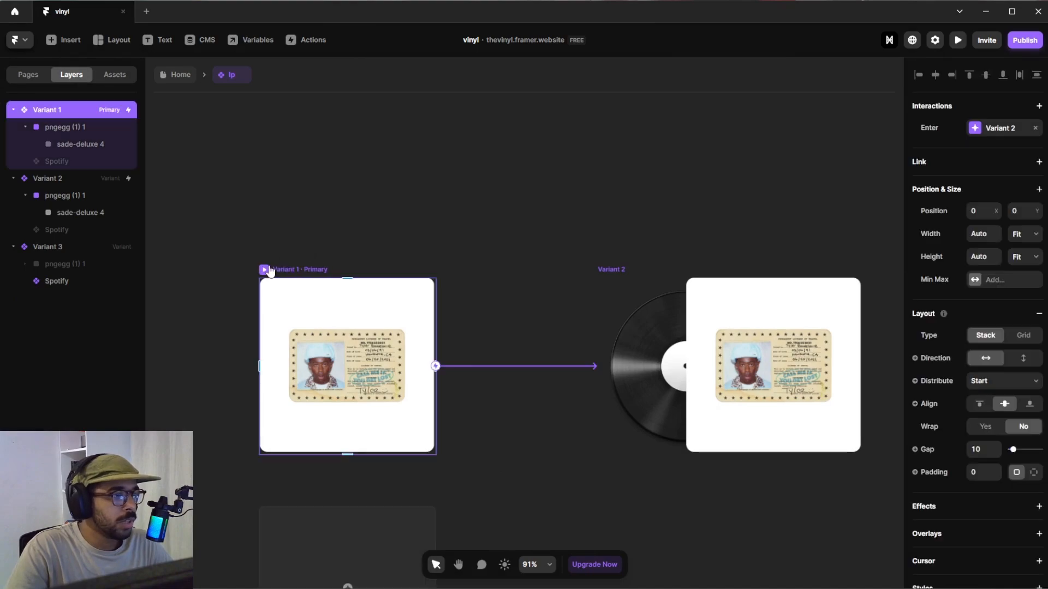
left_click(611, 268)
left_click(489, 250)
left_click_drag(708, 234, 335, 231)
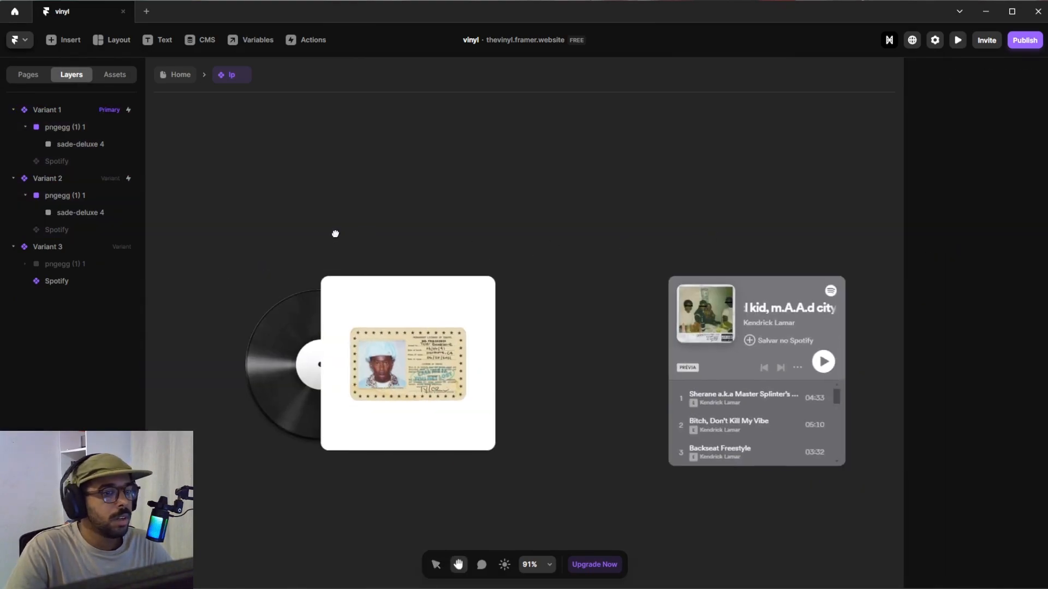
Examine the Set Variant settings of Variant 2's Click interaction, then inspect Variant 3 and the hidden Spotify layer in Variant 1.
left_click(245, 270)
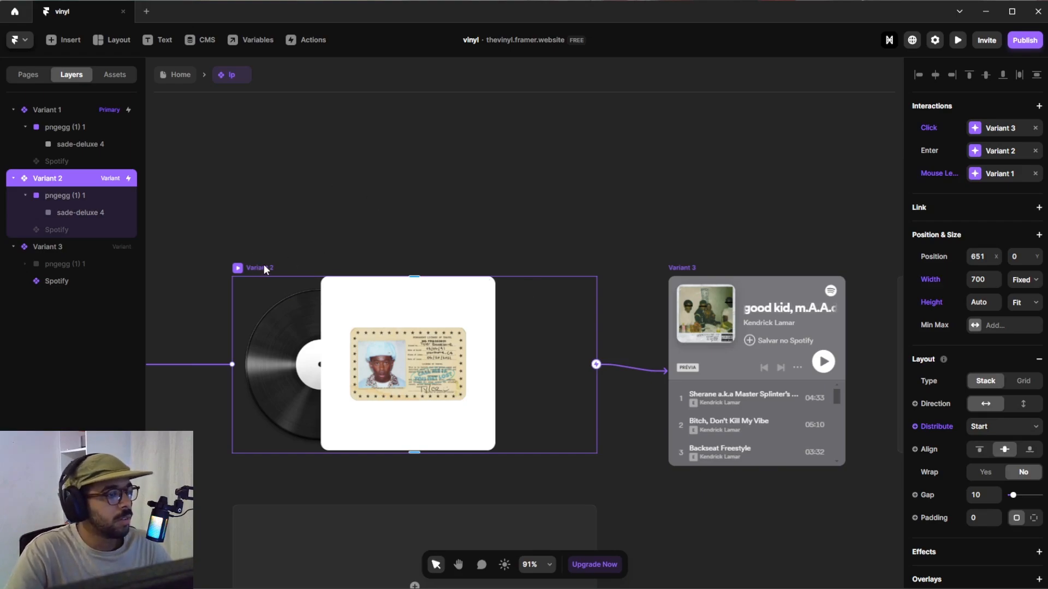
left_click(604, 265)
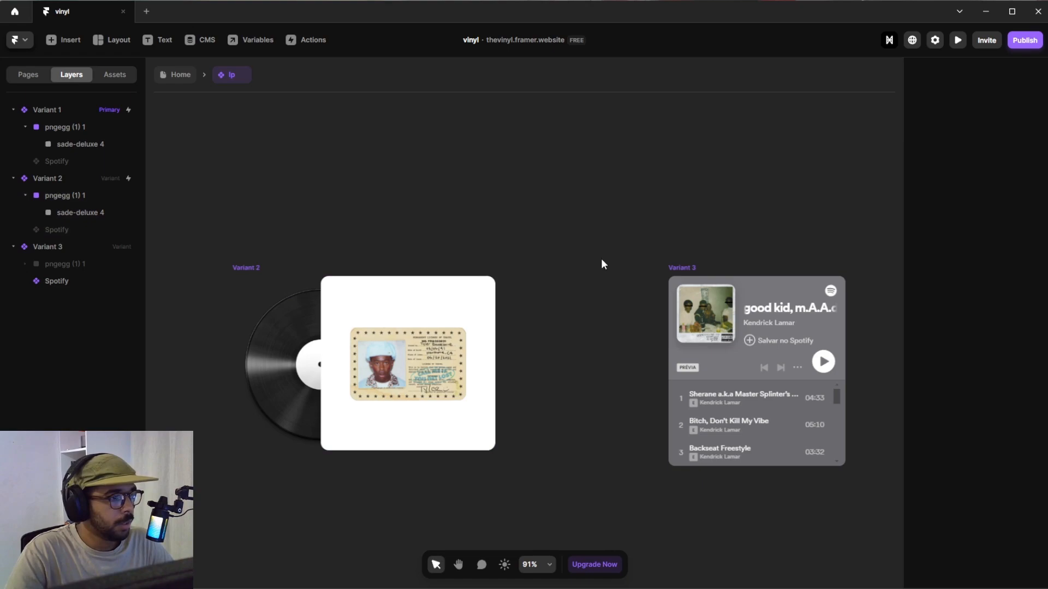
left_click(257, 266)
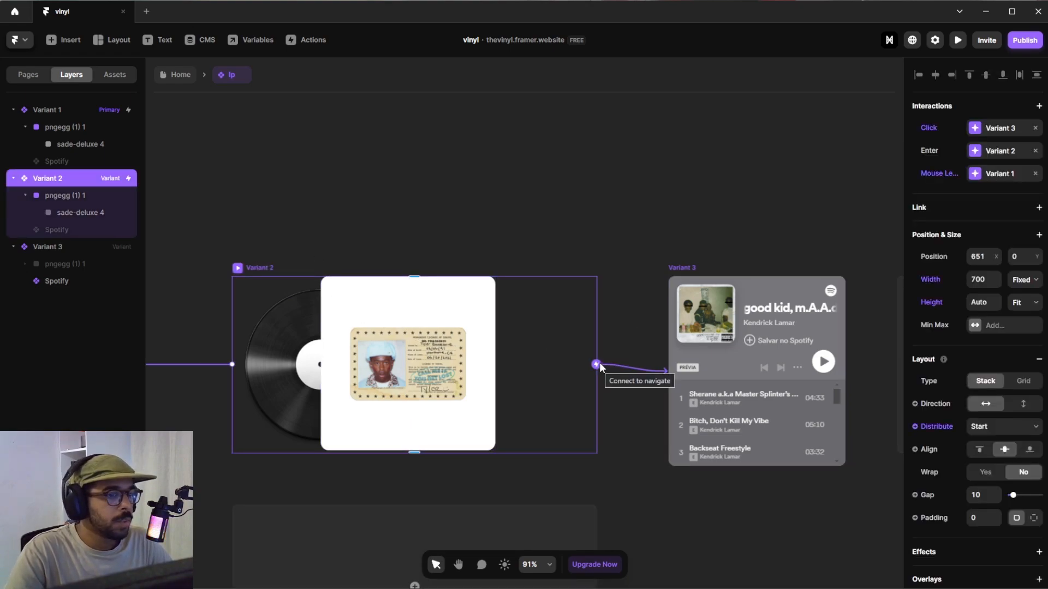
left_click(984, 131)
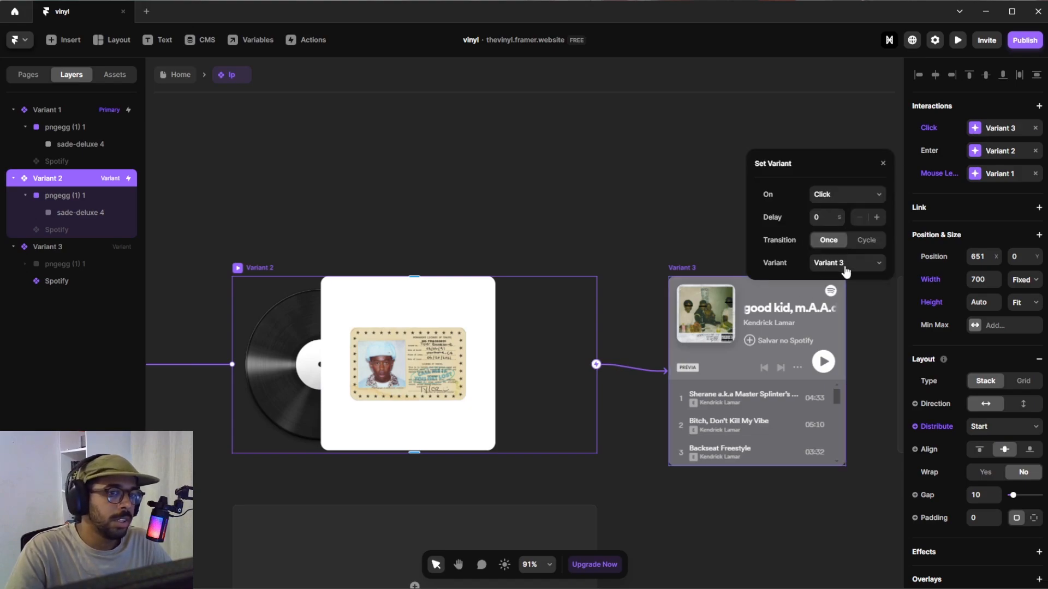
left_click(670, 239)
left_click(684, 266)
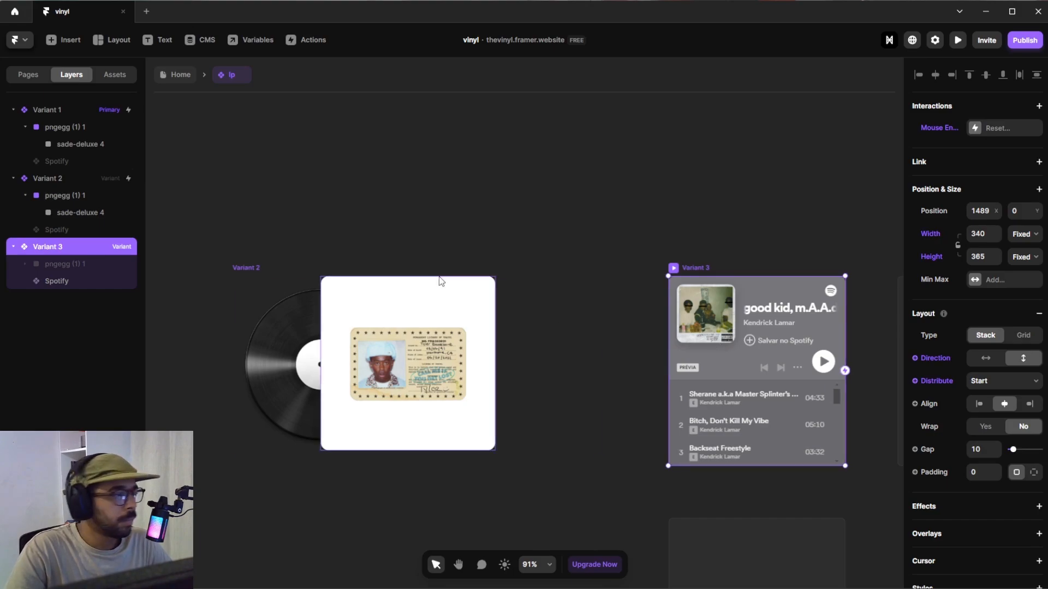
left_click(71, 160)
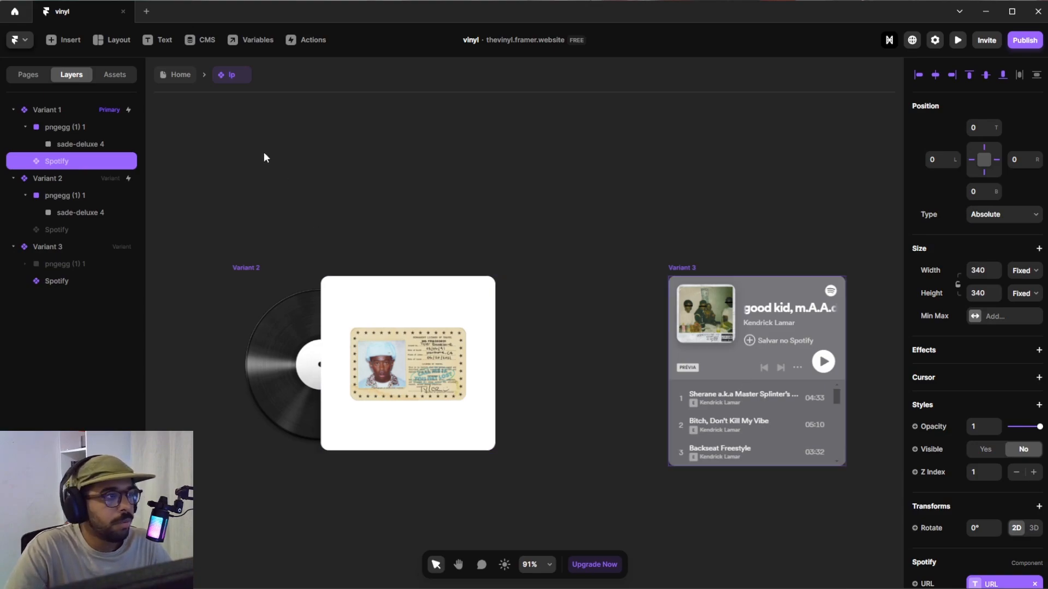
Insert a Spotify audio player from the media elements onto the empty canvas above Variant 2 and look at it up close.
left_click(64, 41)
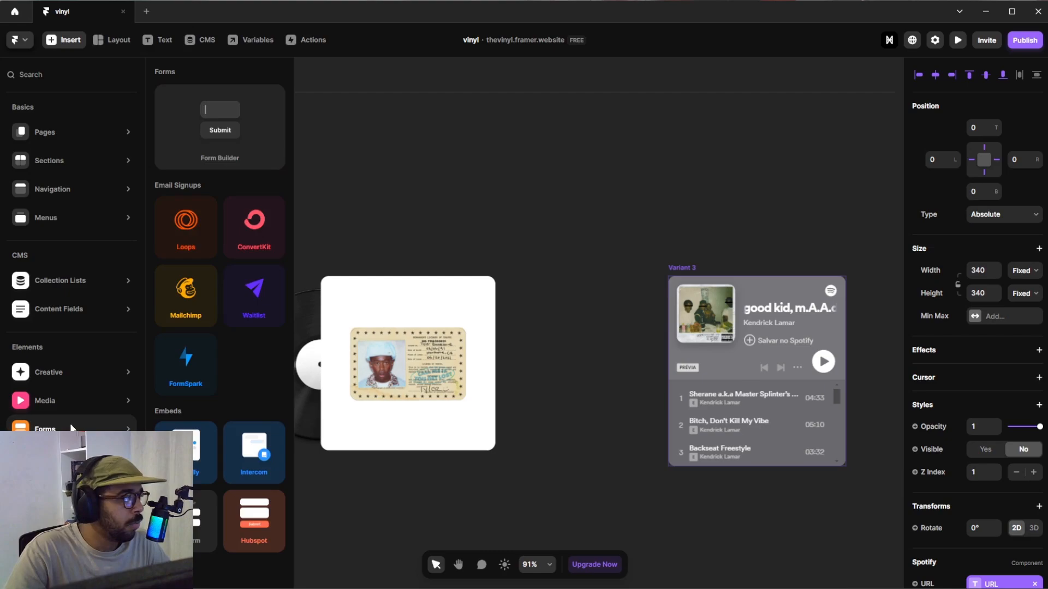
mouse_move(55, 160)
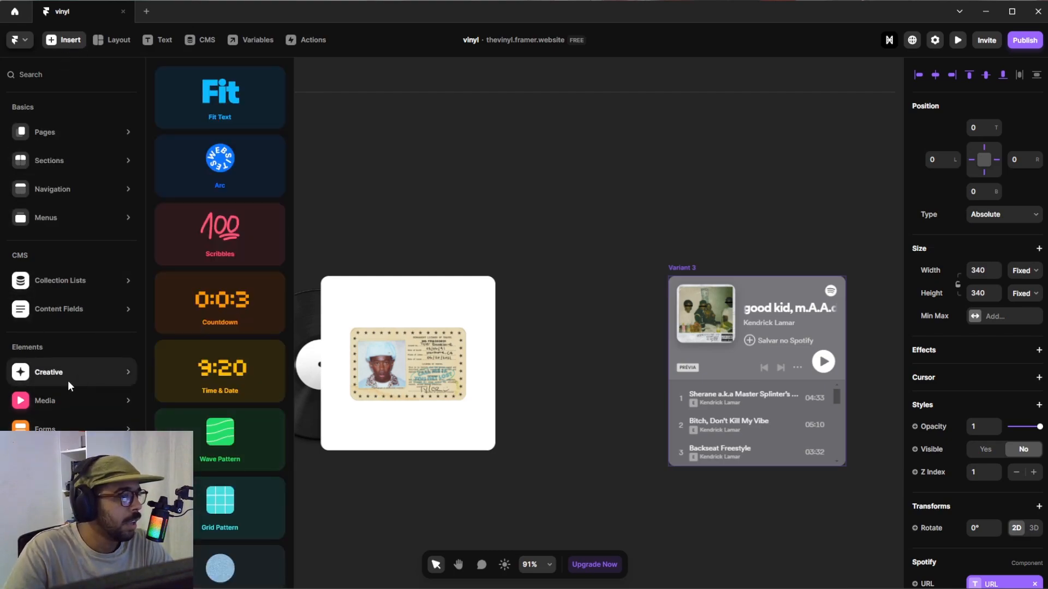
mouse_move(76, 409)
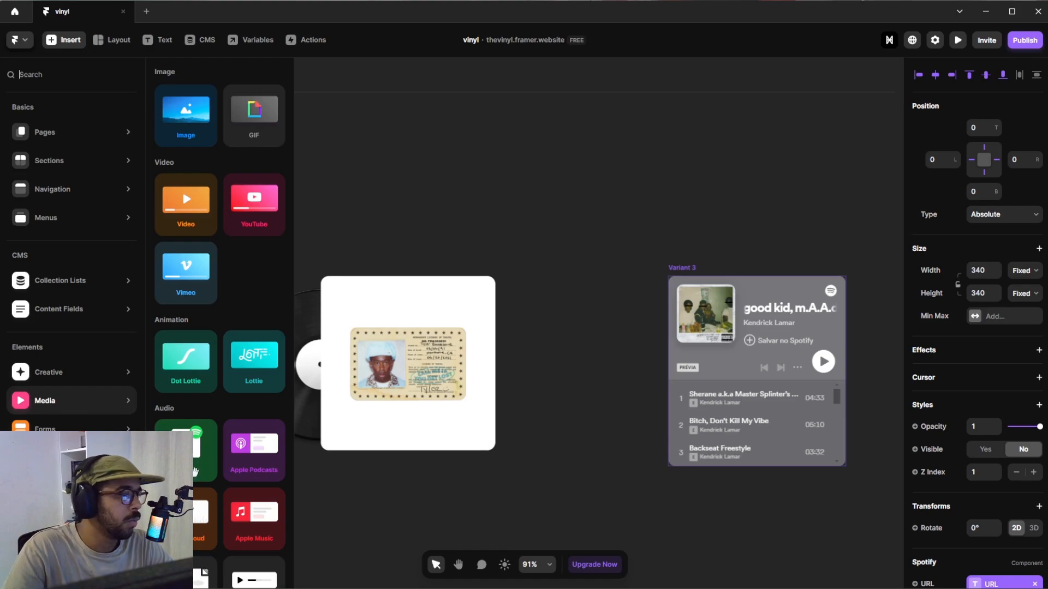
left_click_drag(202, 453, 458, 175)
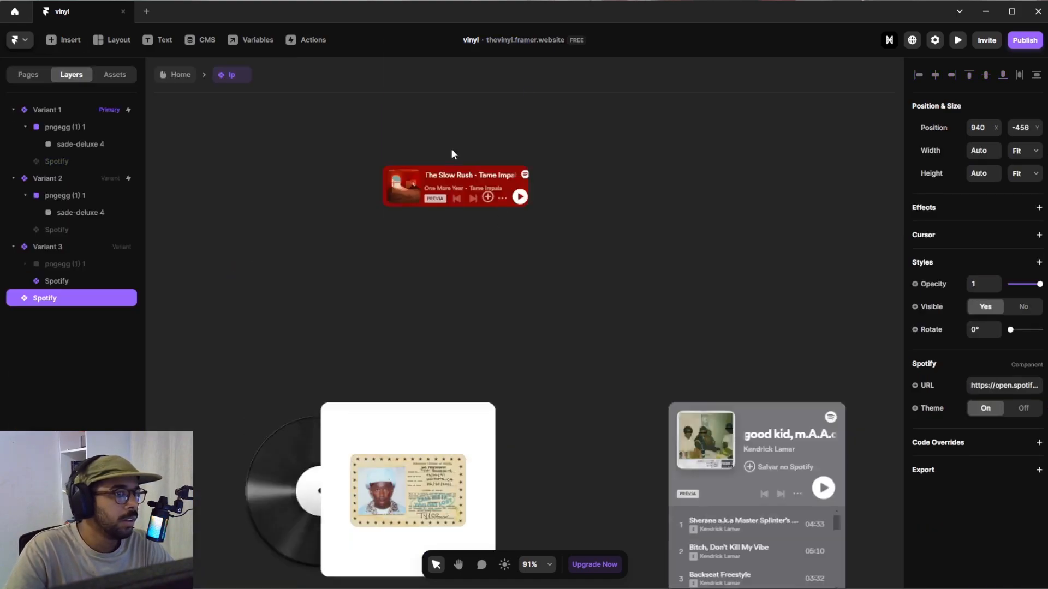
scroll(451, 149, "up", 4)
scroll(404, 235, "up", 2)
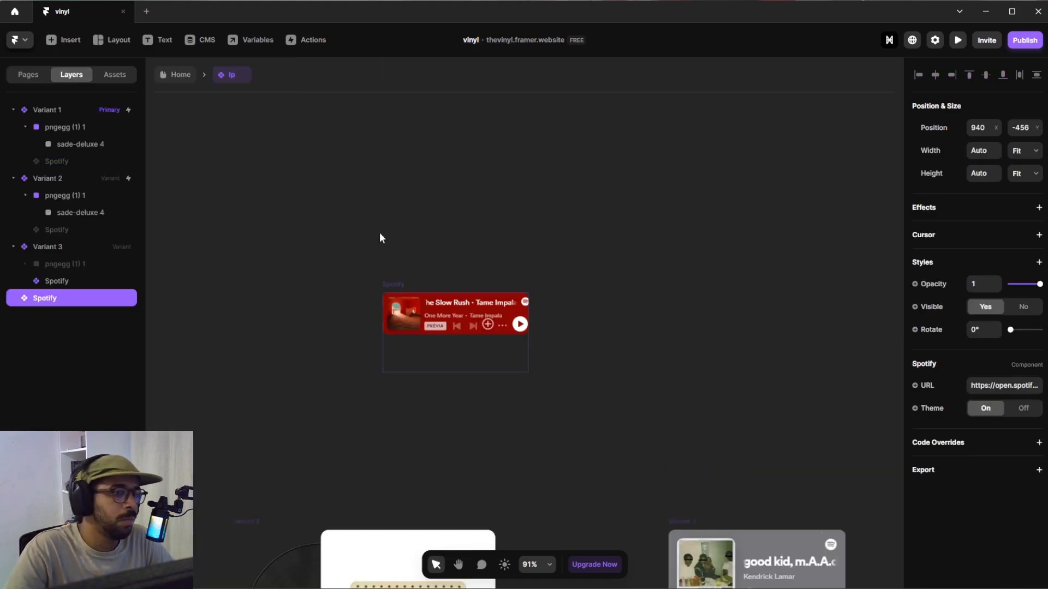
scroll(404, 299, "up", 5)
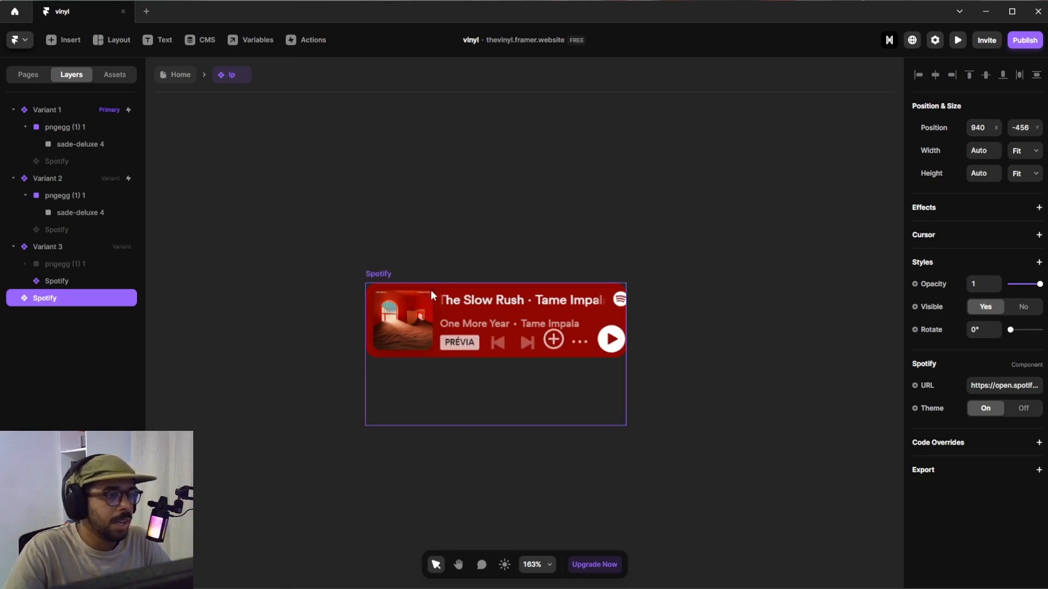
Delete the standalone Spotify player above the lp variants.
left_click(667, 307)
left_click(525, 350)
scroll(502, 339, "down", 5)
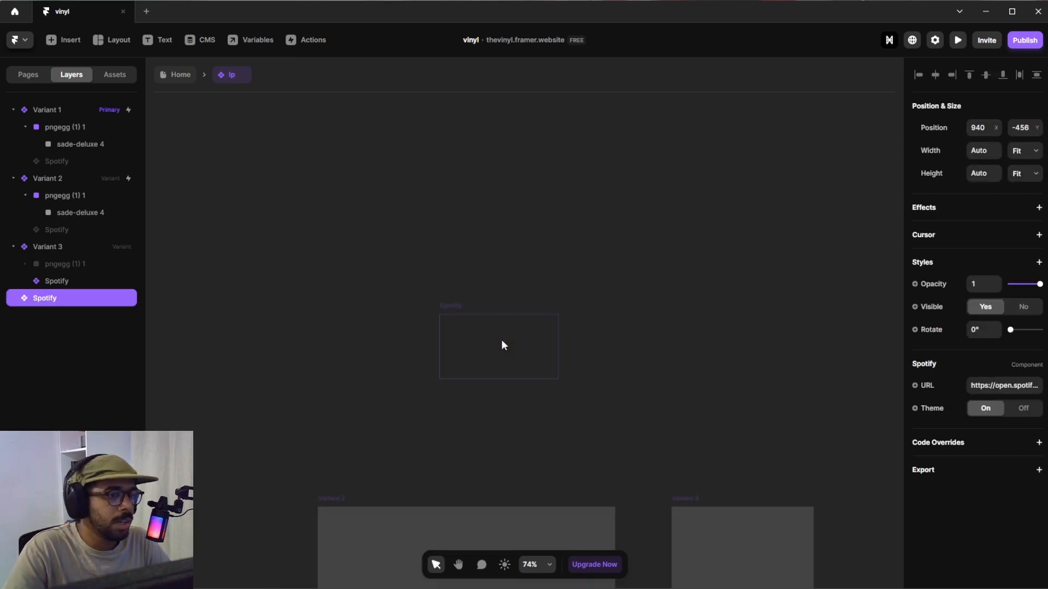
scroll(501, 339, "down", 2)
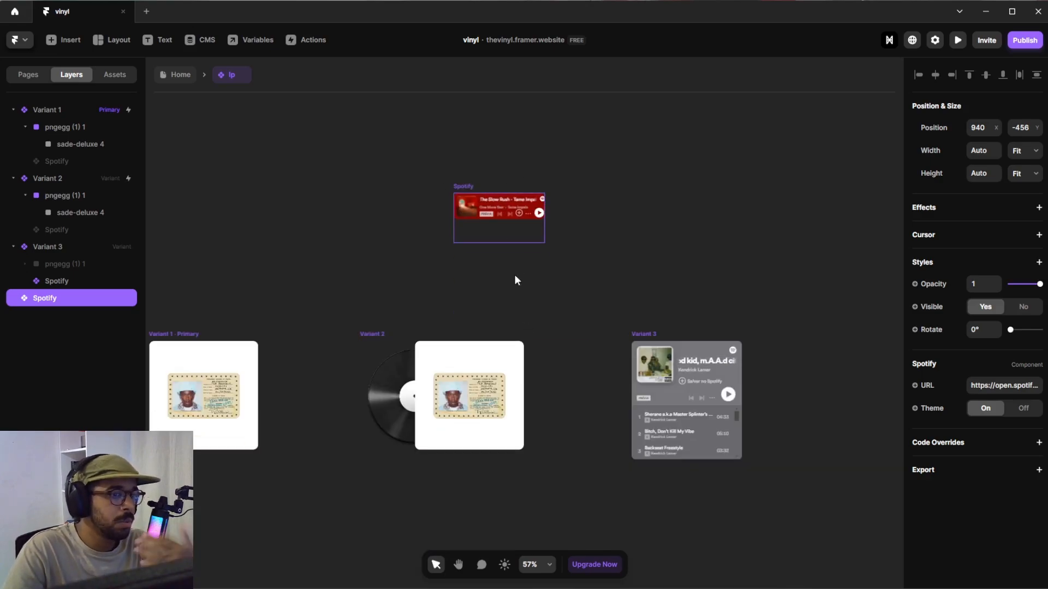
key("Delete")
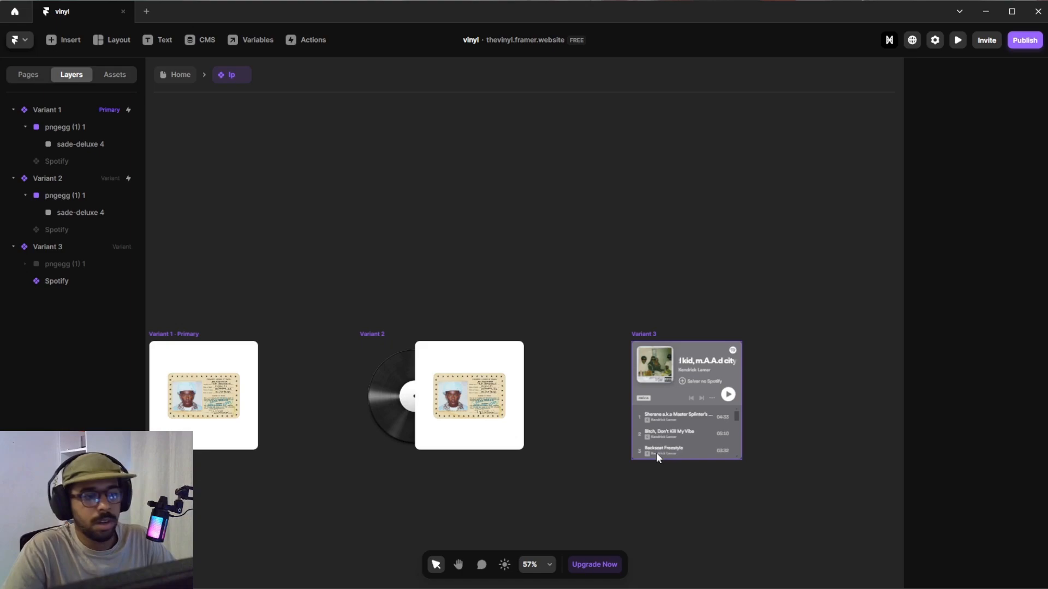
Look closely at Variant 3's Spotify player, then reopen the lp component from the Home page and bring all three variants into view.
scroll(673, 457, "up", 5)
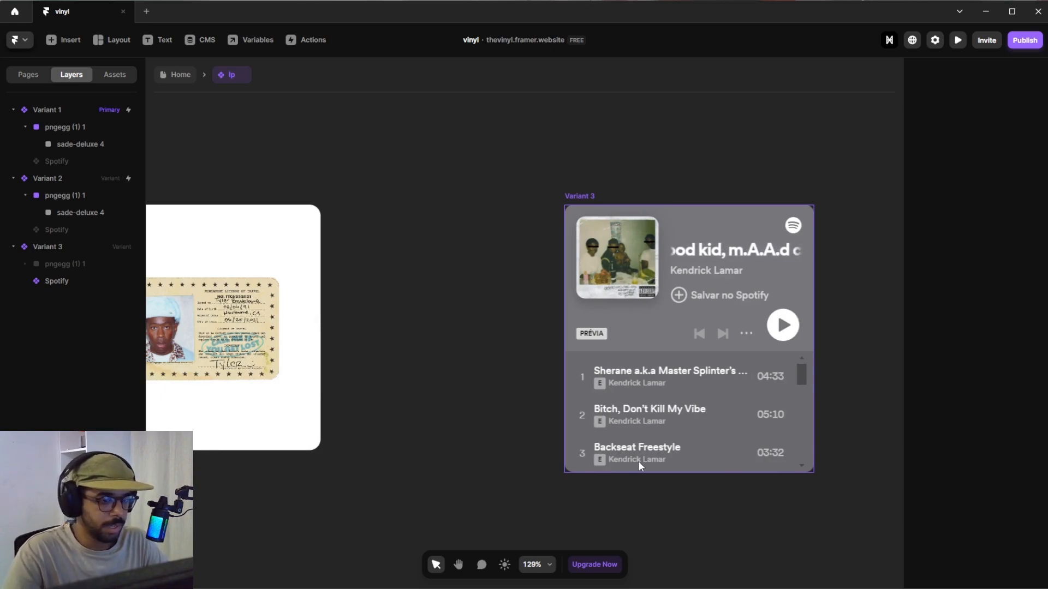
mouse_move(692, 588)
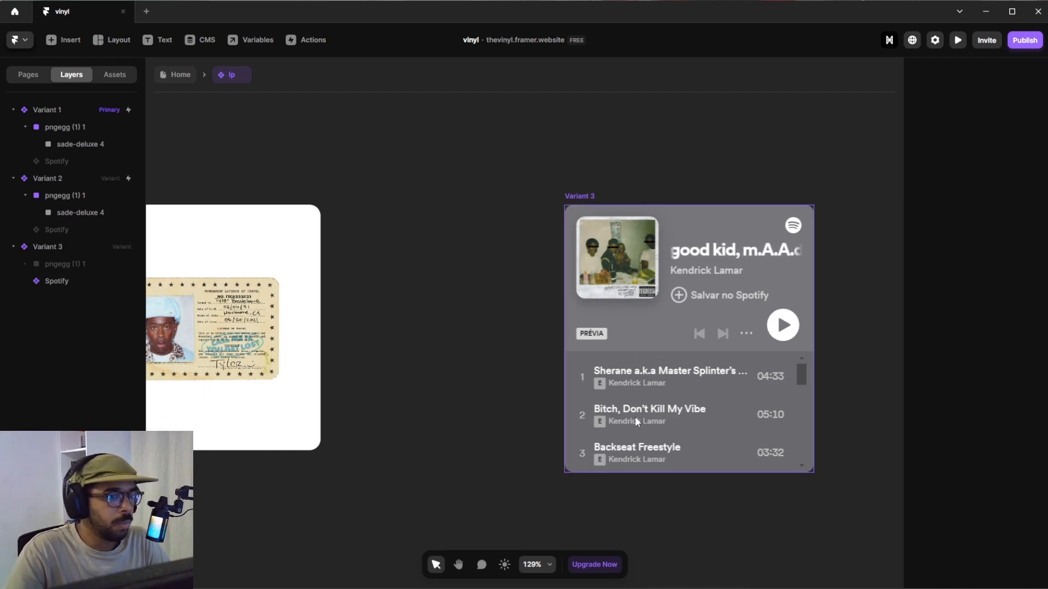
left_click(173, 77)
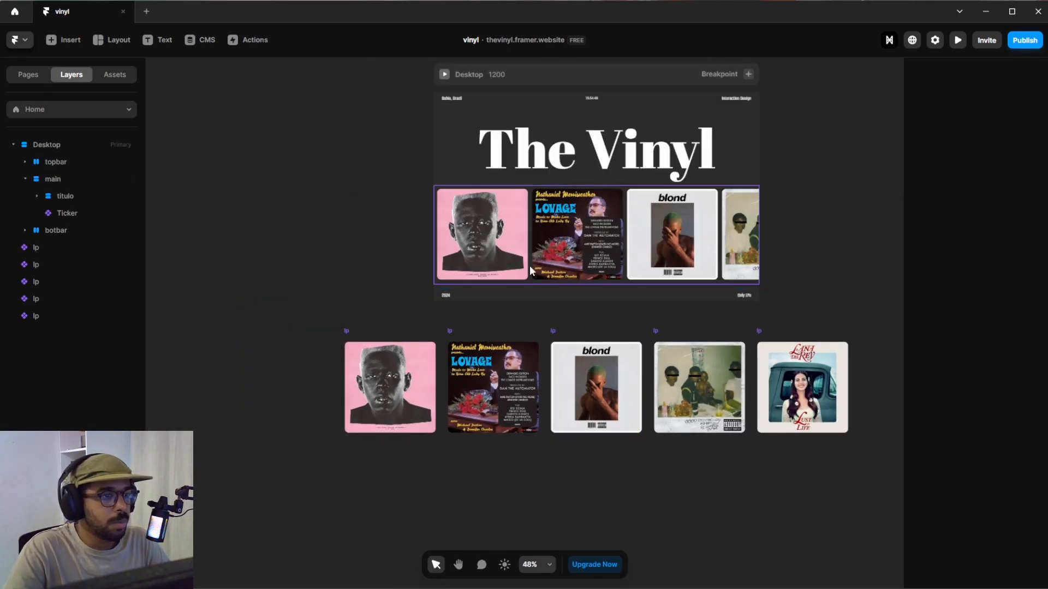
left_click(416, 368)
double_click(414, 365)
left_click(696, 406)
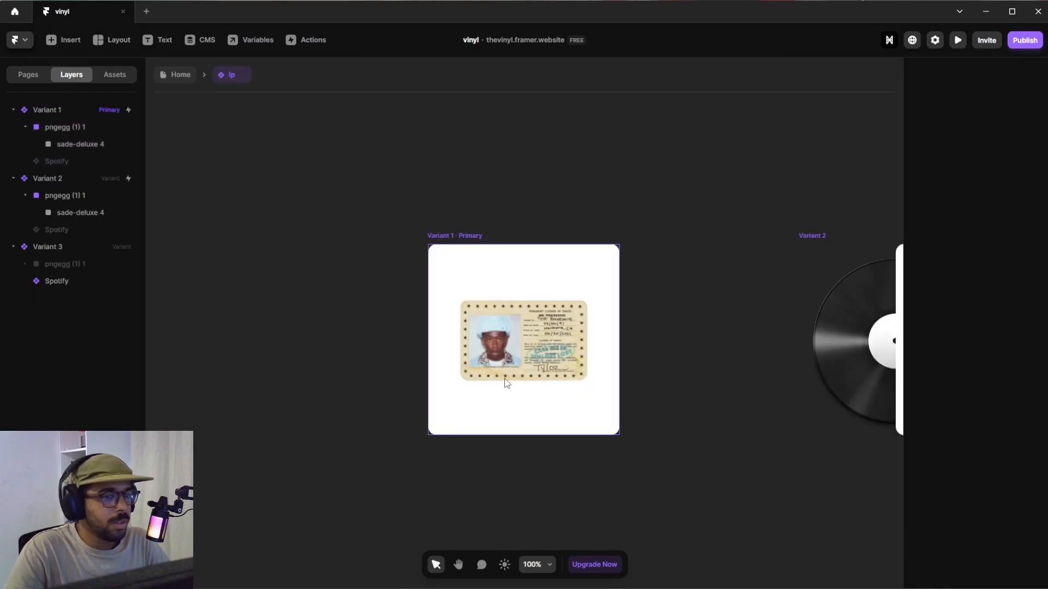
scroll(505, 379, "down", 3)
scroll(505, 380, "down", 4)
scroll(682, 405, "up", 3)
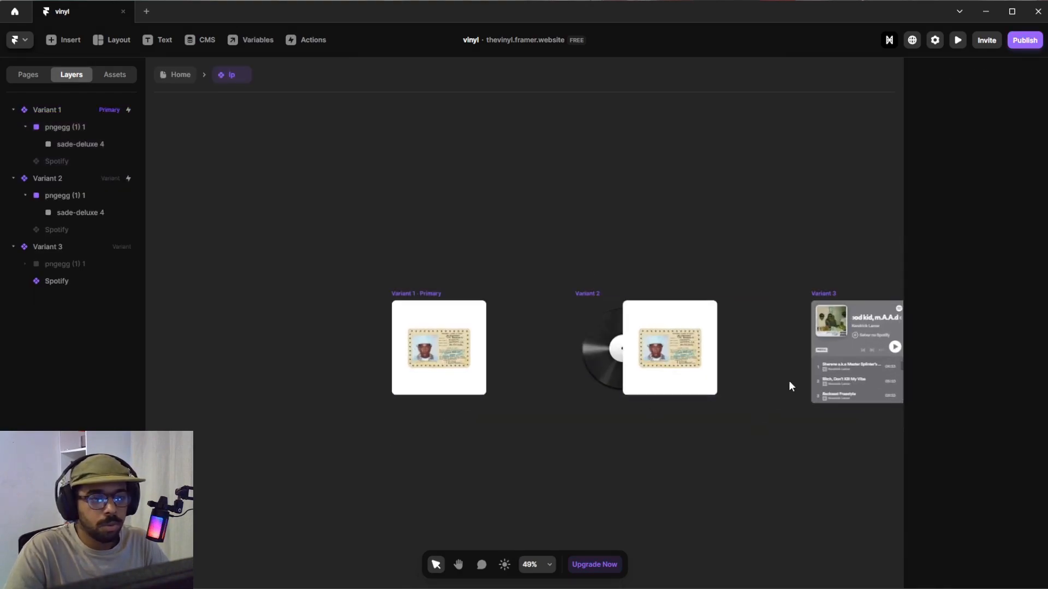
key("space")
left_click_drag(773, 383, 670, 413)
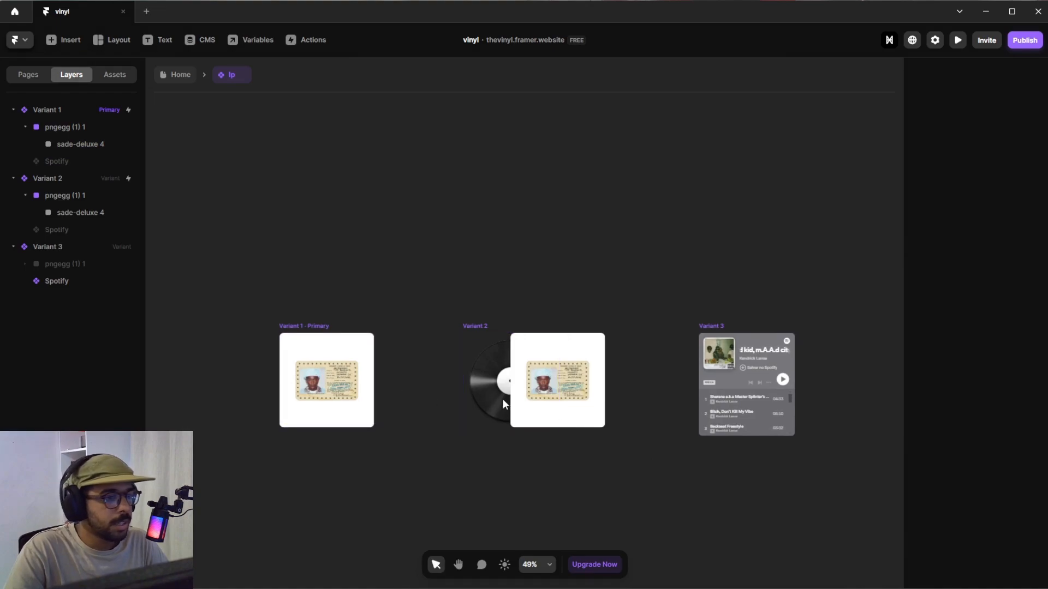
Inspect Variant 1's Enter interaction and its connection to Variant 2.
left_click(309, 332)
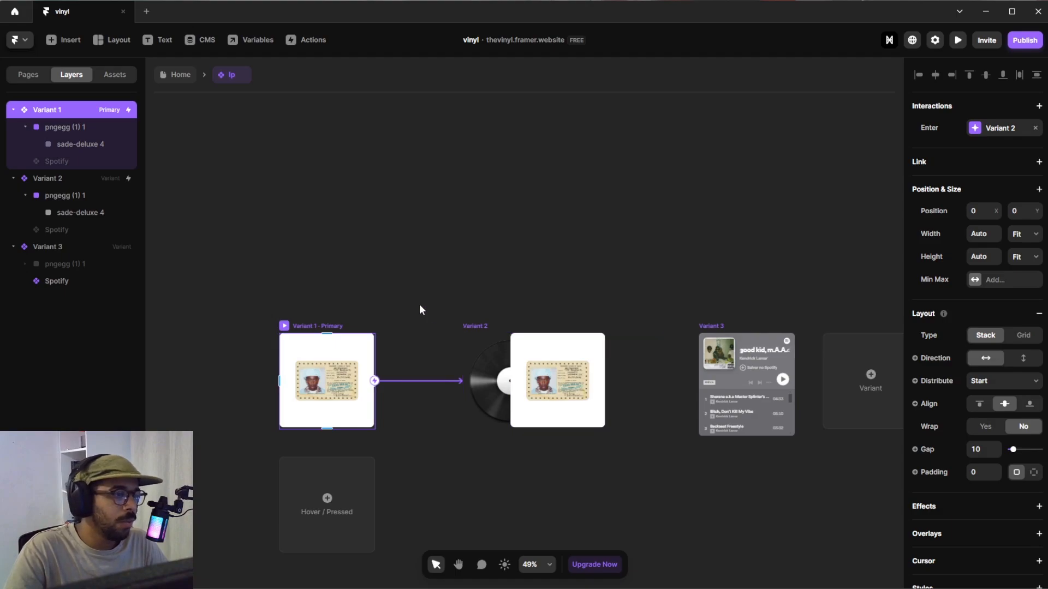
left_click(383, 306)
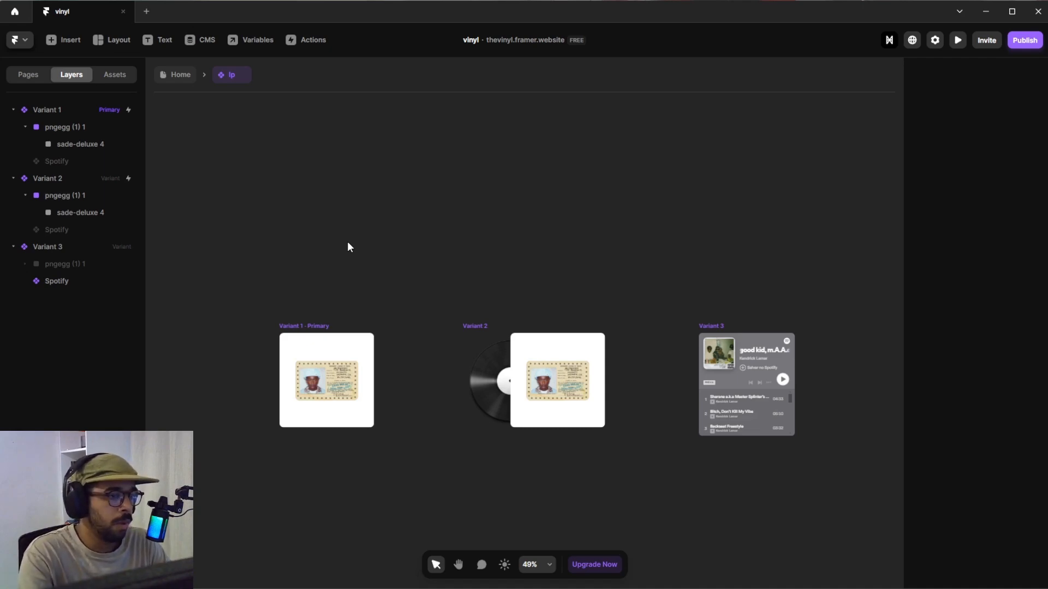
left_click(312, 327)
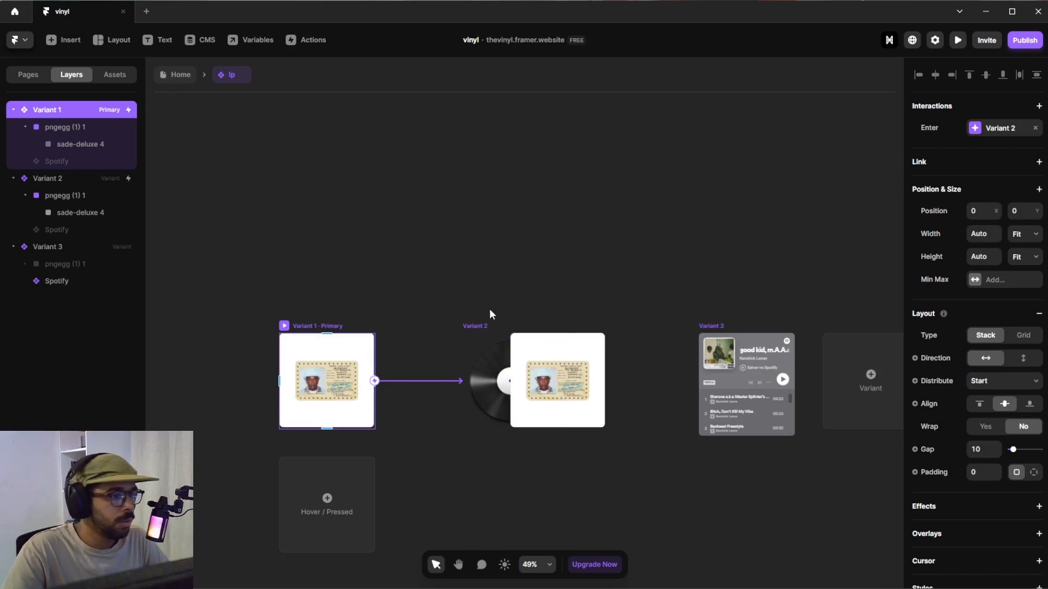
left_click(417, 292)
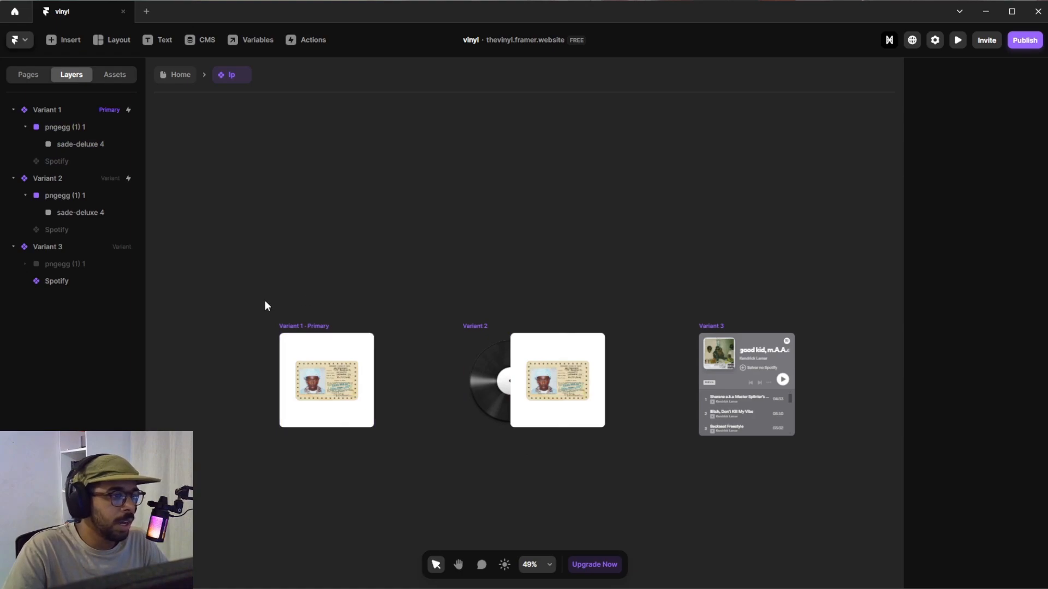
Select all three lp variants together and align them on their vertical centres.
left_click_drag(257, 306, 808, 479)
left_click(711, 483)
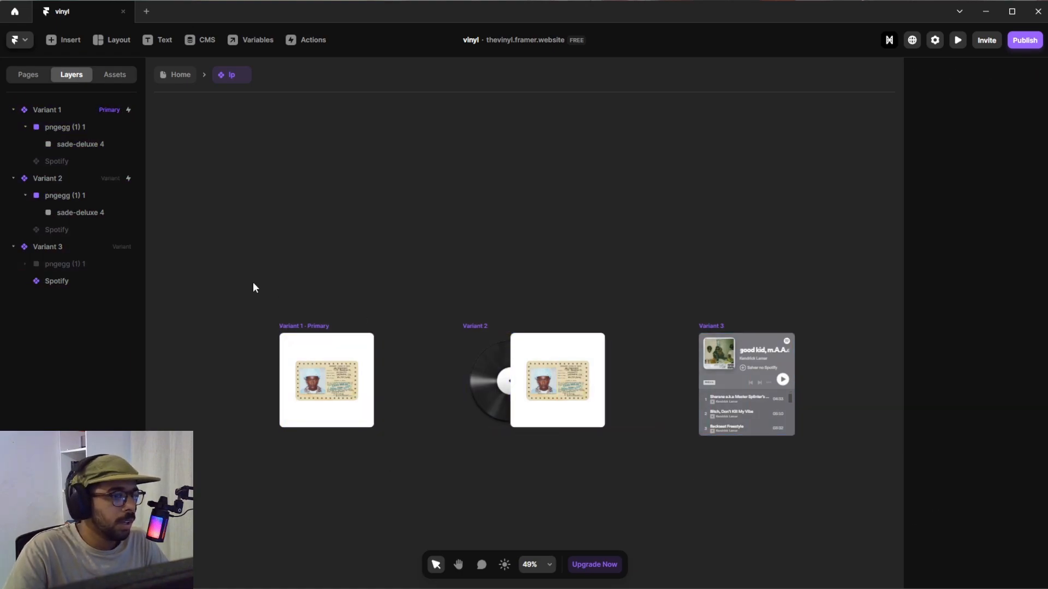
left_click_drag(238, 284, 826, 456)
left_click(986, 75)
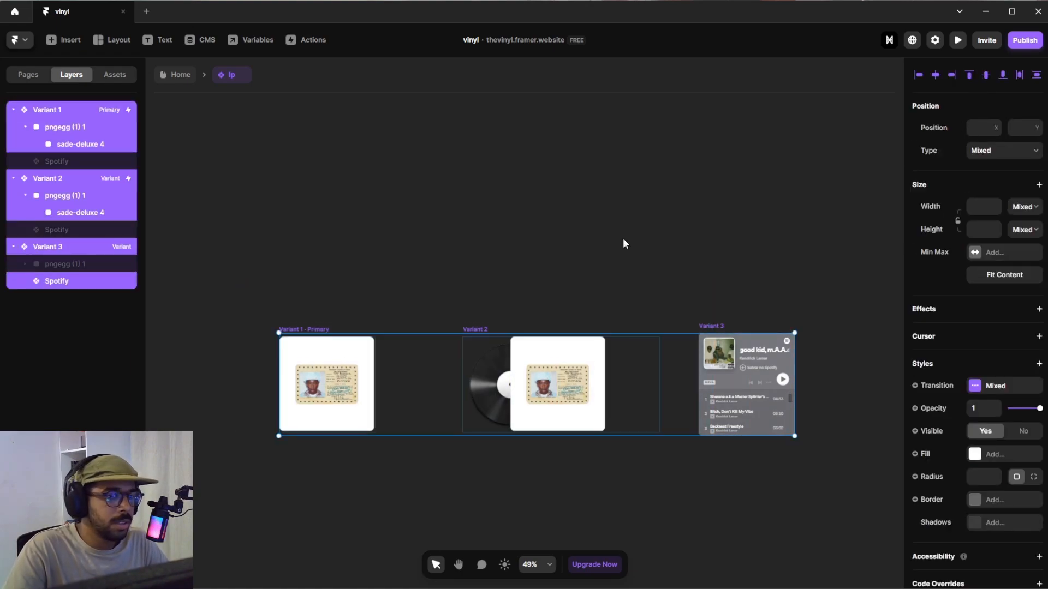
left_click(339, 310)
Examine the properties of Variant 1, its sade-deluxe 4 cover's image fill, and the URL variable on Variant 3's Spotify player.
left_click(316, 330)
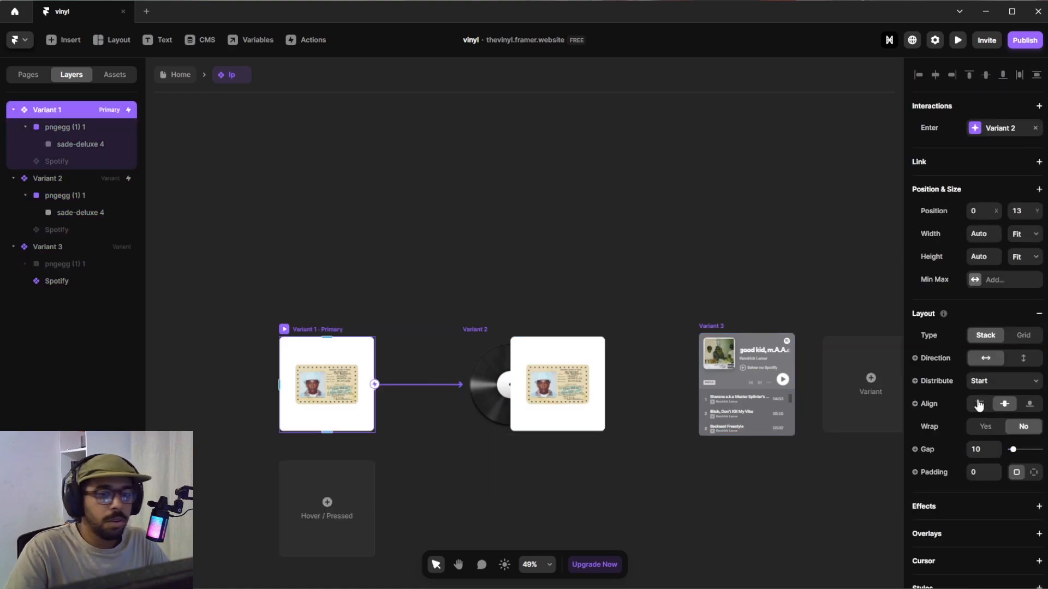
scroll(1015, 368, "down", 5)
left_click(344, 365)
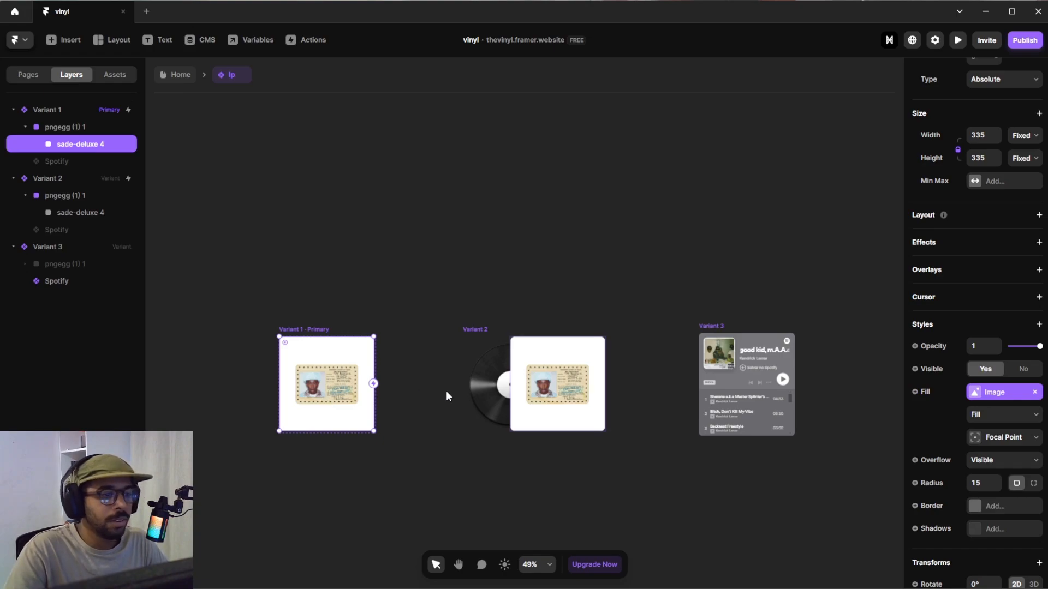
left_click(745, 412)
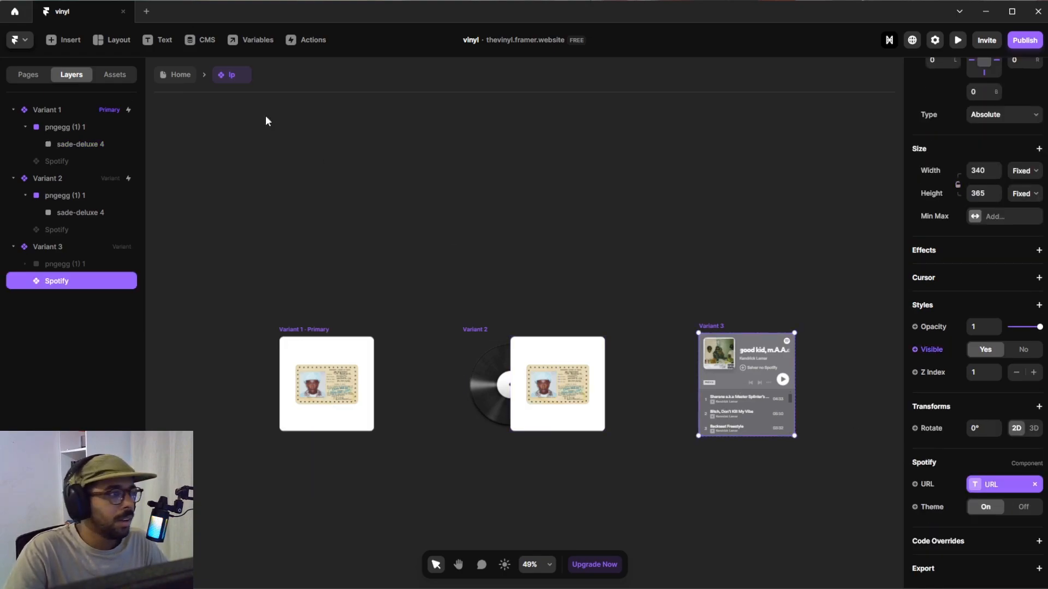
Return to the Home page and duplicate the Lust for Life lp instance at the end of the album row.
left_click(176, 77)
left_click(791, 402)
key("ctrl+d")
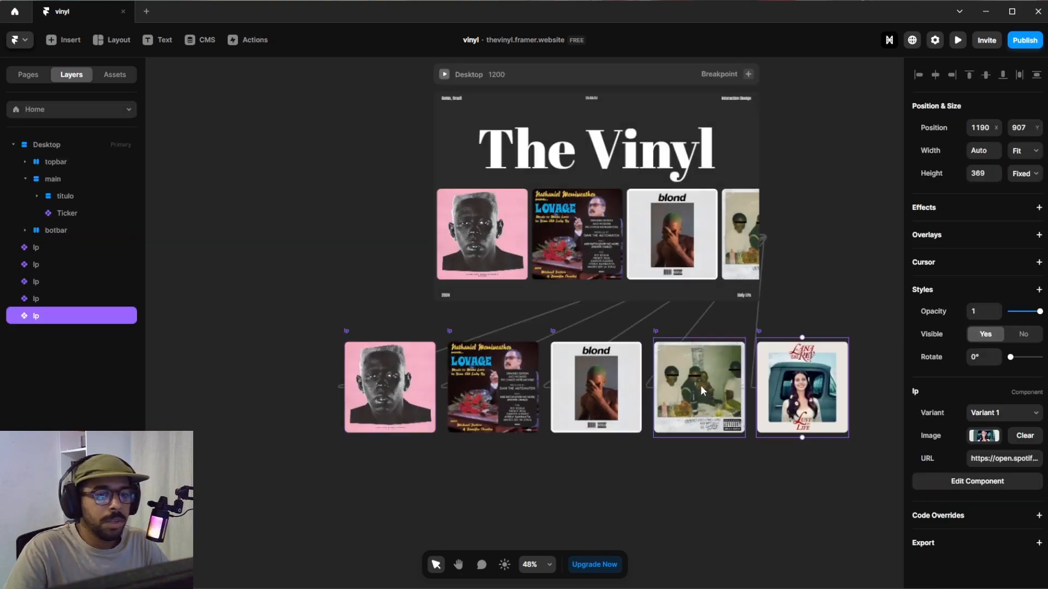
left_click_drag(555, 314, 424, 319)
scroll(379, 335, "up", 5)
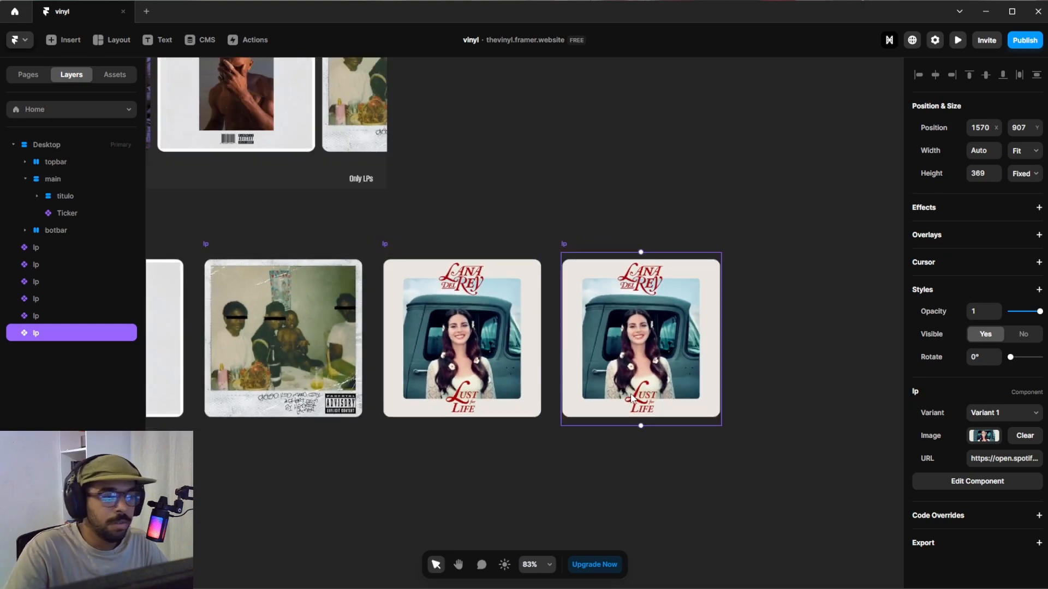
scroll(654, 345, "up", 3)
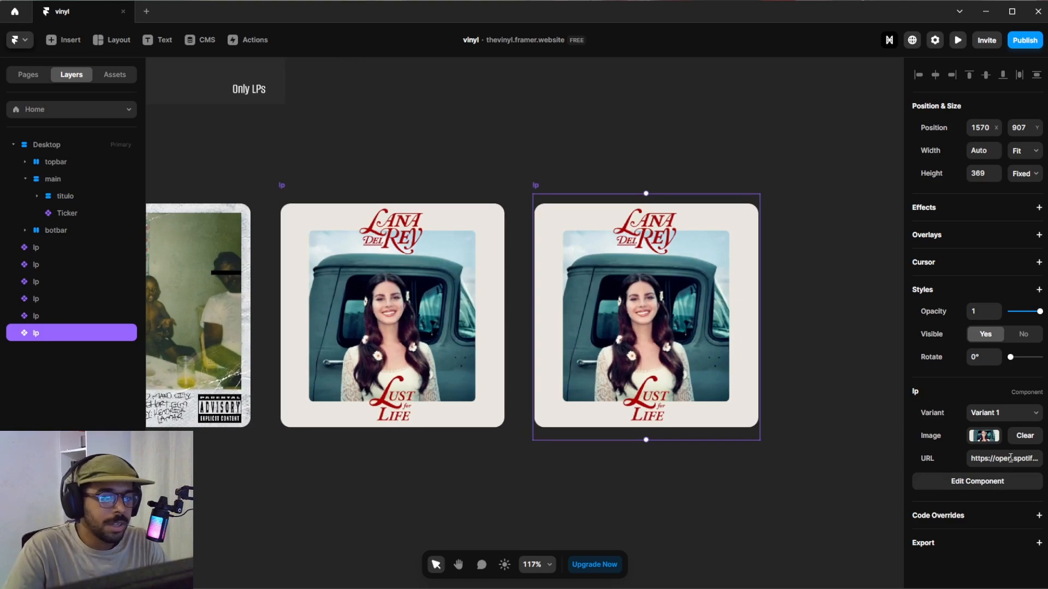
Replace the duplicated lp instance's cover image with okcomputer from the Downloads folder.
left_click(984, 437)
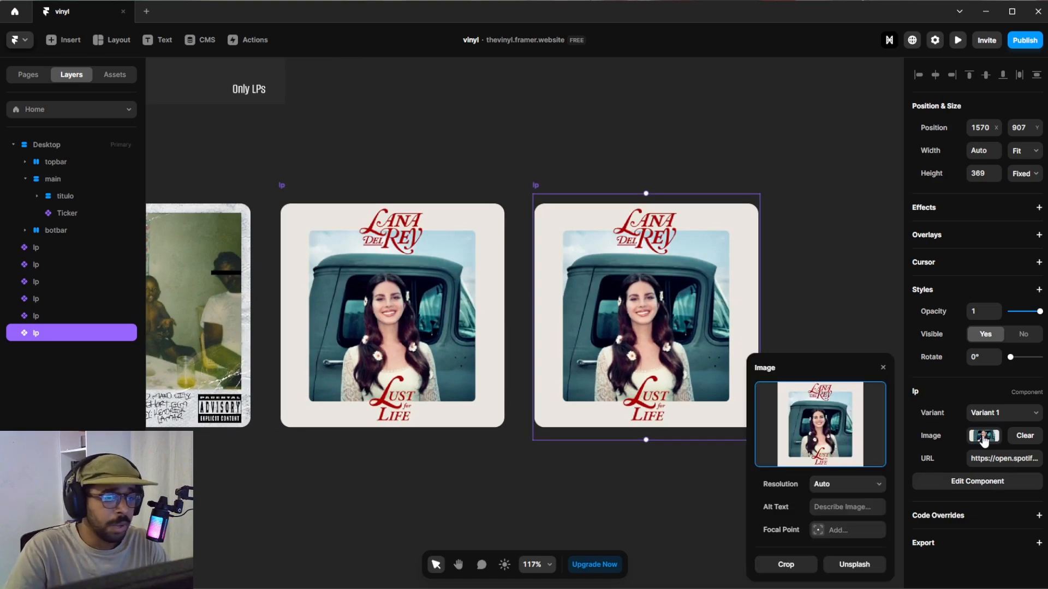
left_click(819, 426)
left_click(232, 214)
scroll(231, 213, "down", 10)
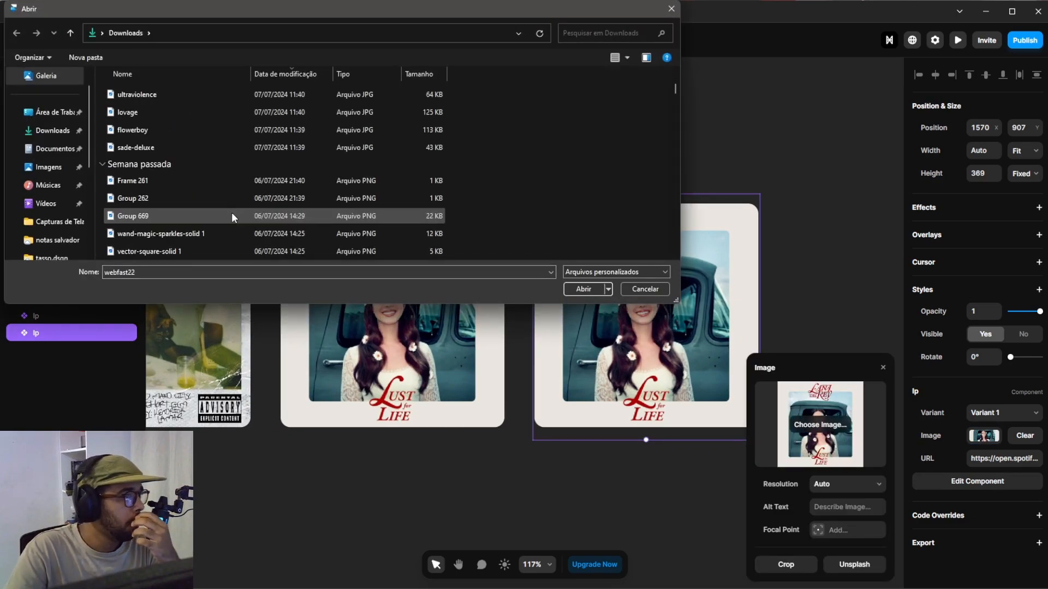
scroll(232, 217, "up", 10)
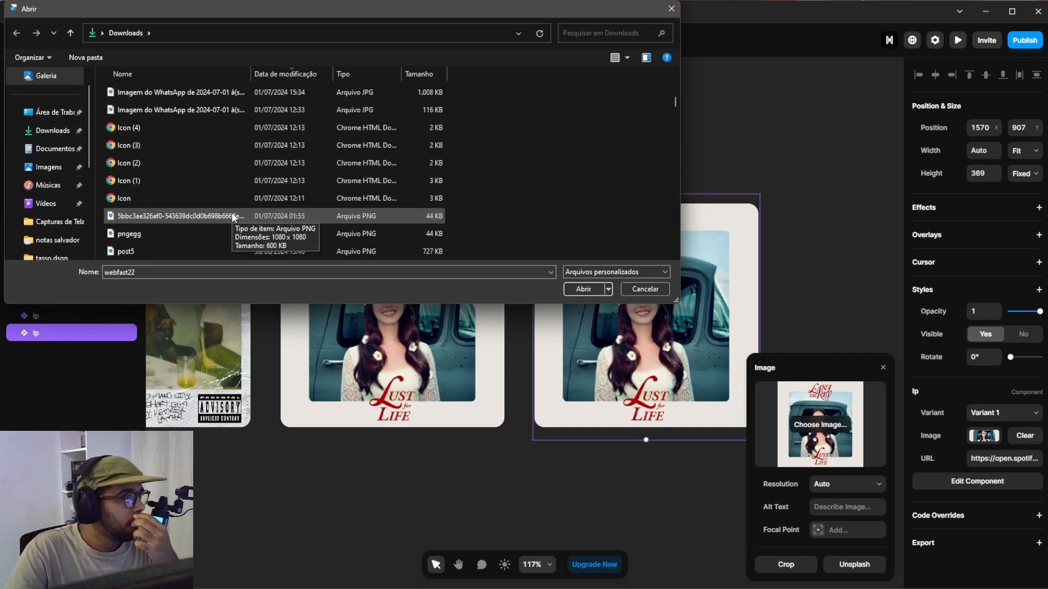
scroll(229, 213, "up", 10)
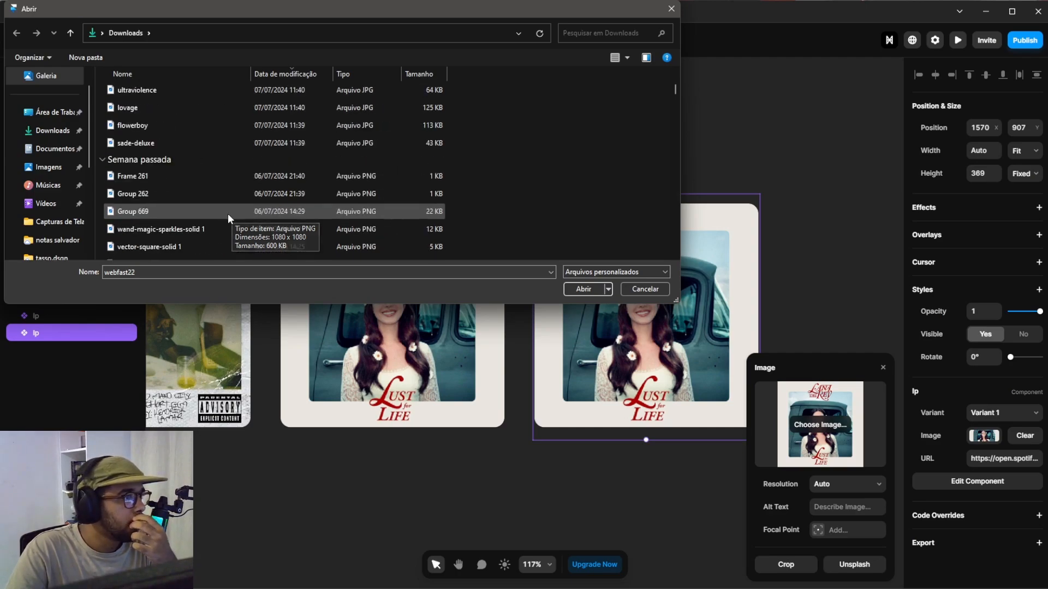
left_click(194, 218)
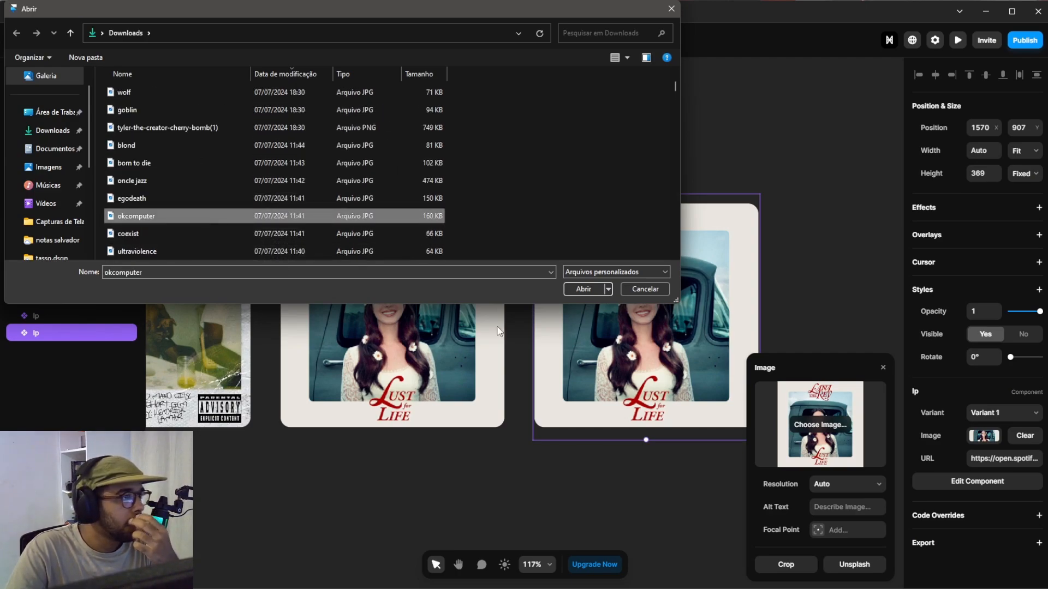
left_click(568, 289)
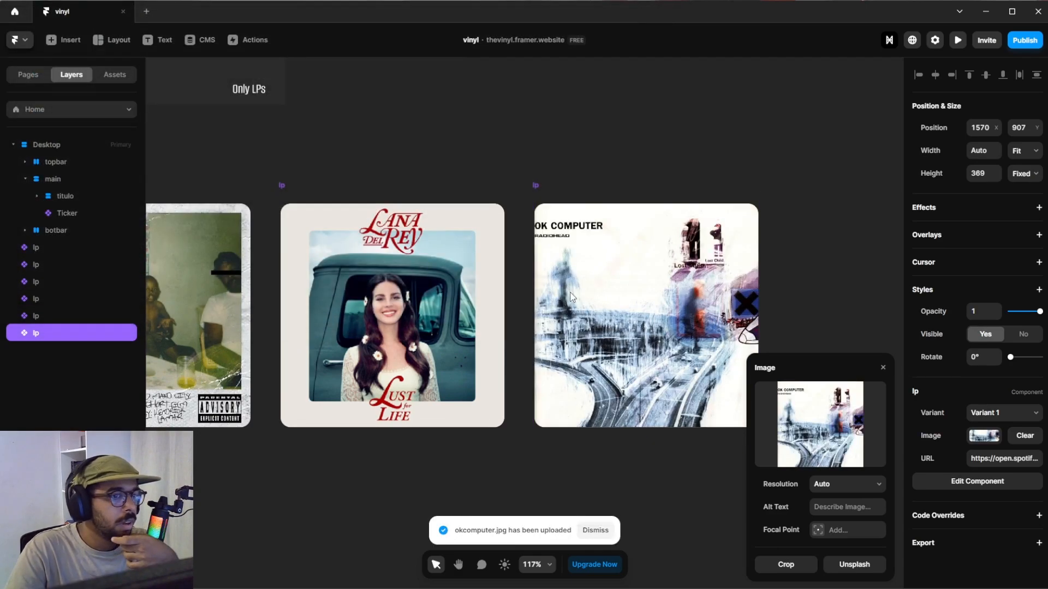
left_click(804, 207)
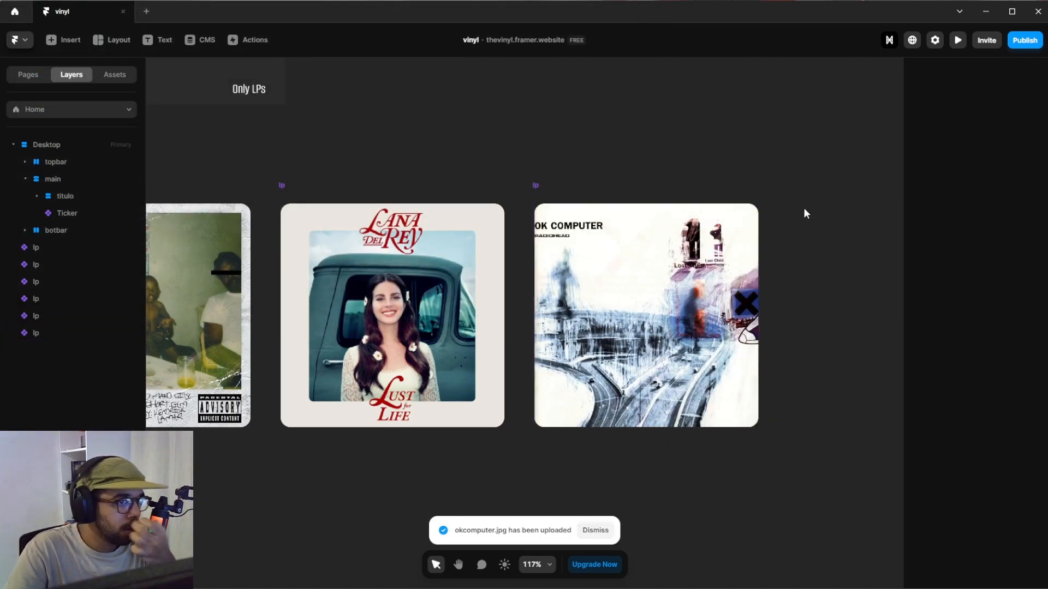
left_click(669, 293)
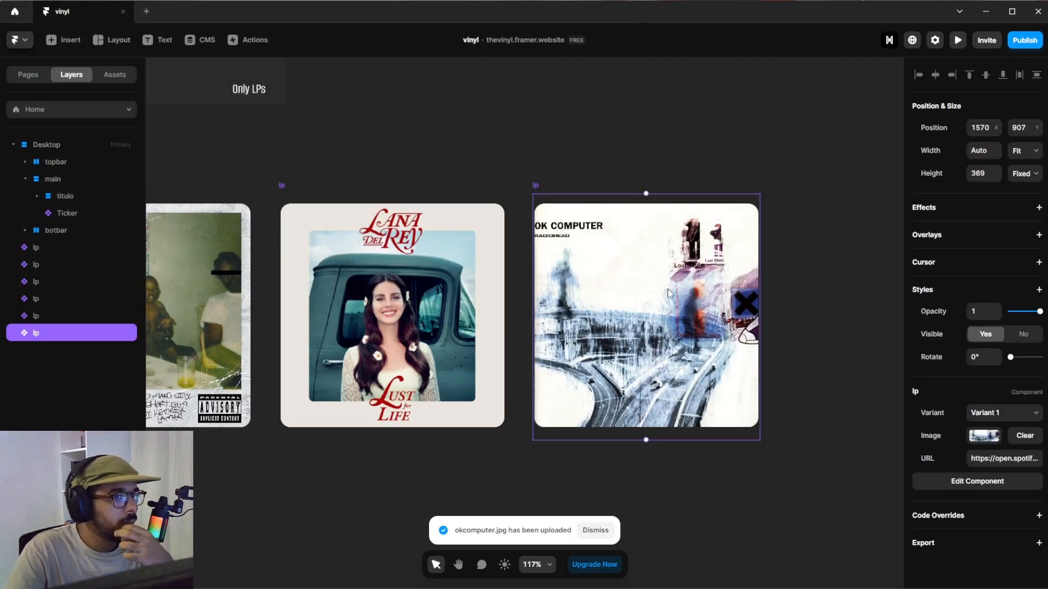
left_click(810, 320)
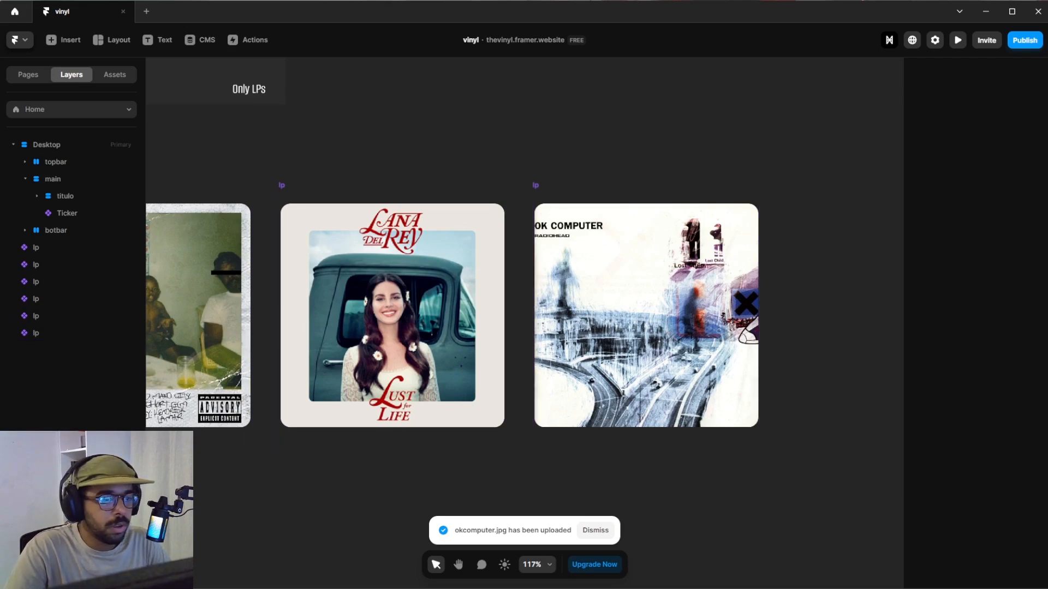
Switch to Spotify, copy the OK Computer album link, and paste it as the URL of the OK Computer lp instance.
left_click(694, 588)
left_click_drag(687, 91, 521, 74)
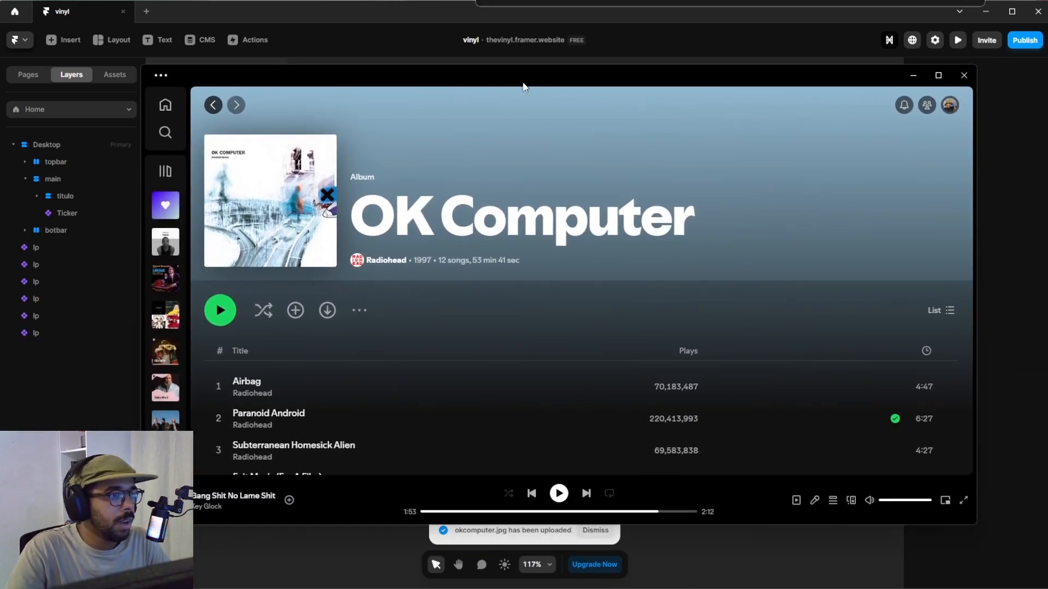
left_click(359, 310)
mouse_move(386, 433)
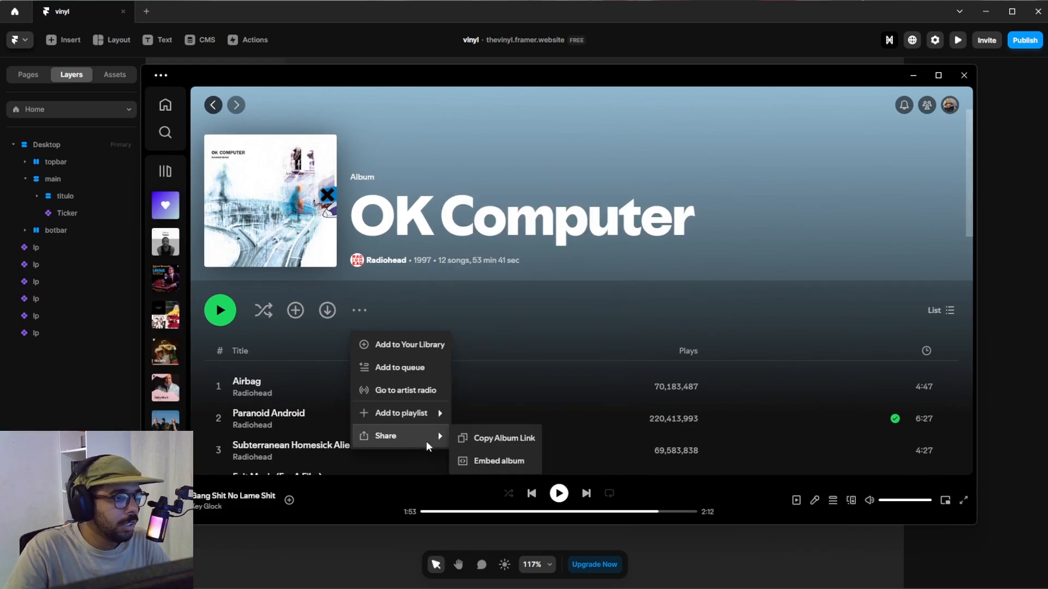
left_click(493, 441)
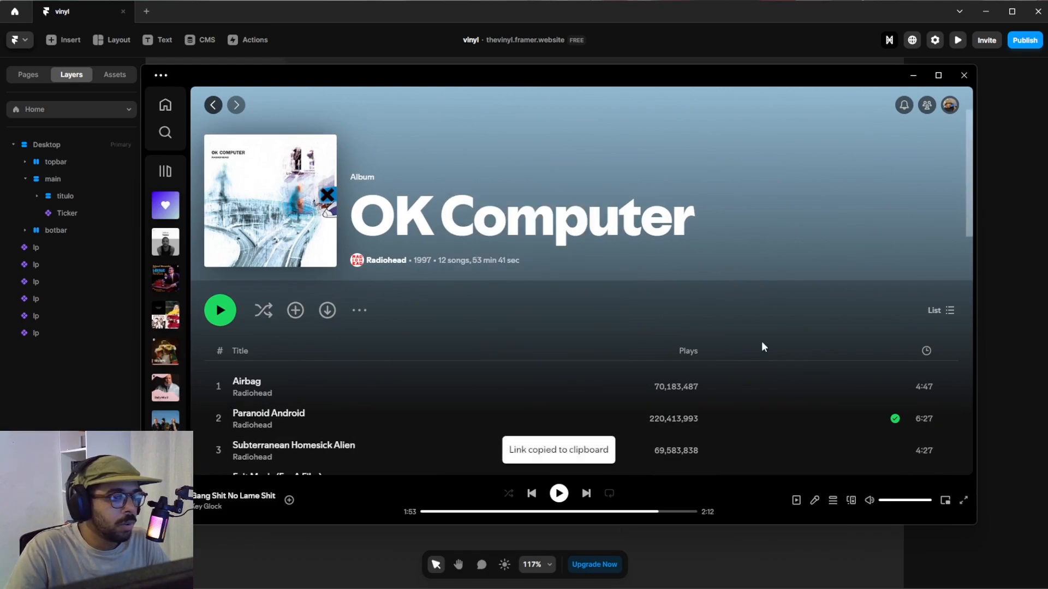
left_click(913, 75)
left_click(1005, 459)
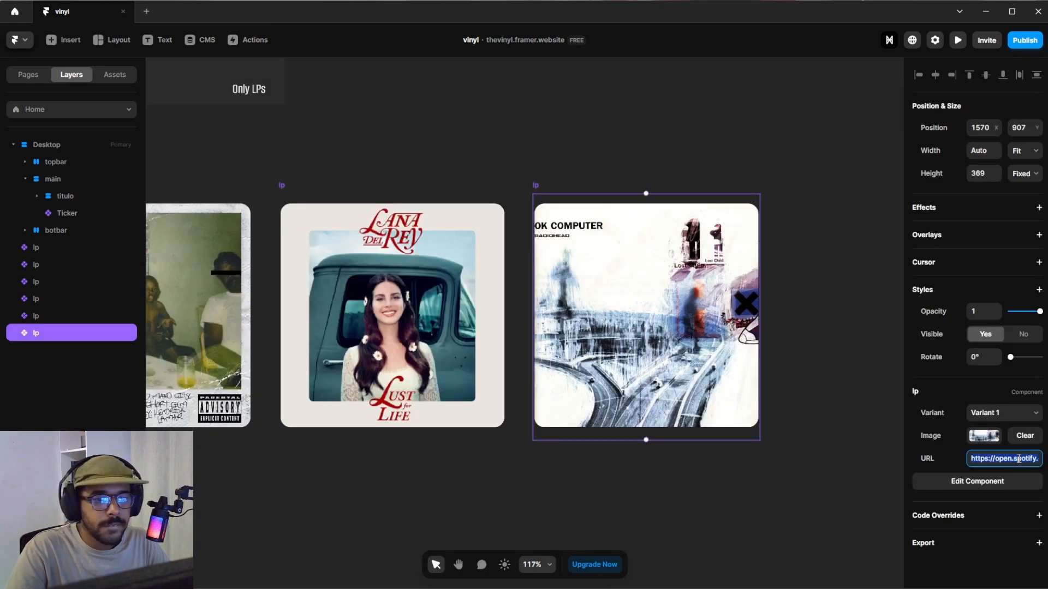
key("ctrl+v")
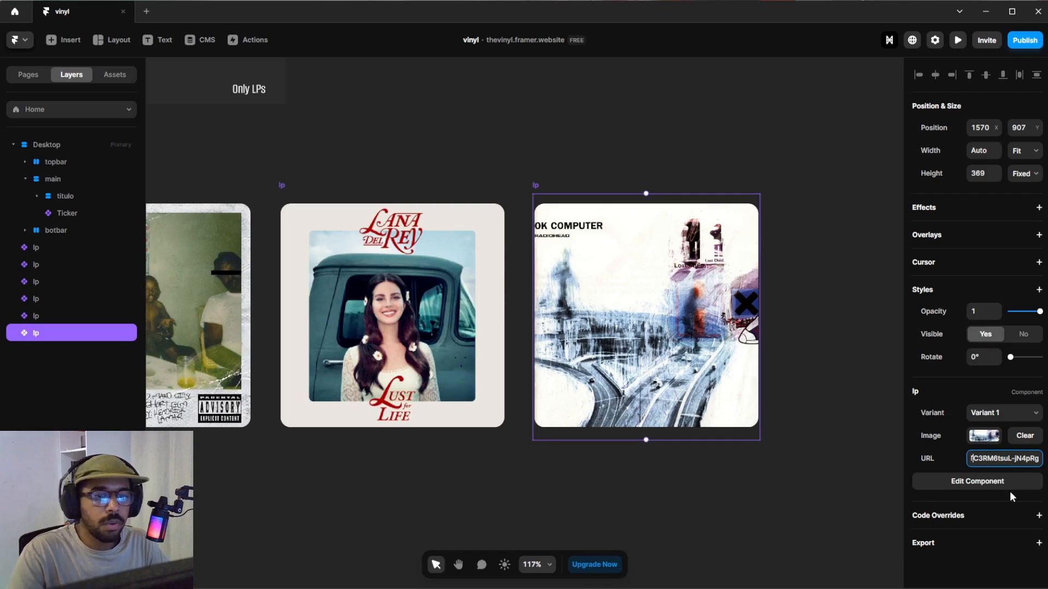
Read through the whole pasted Spotify album URL, from its end to its beginning and back, and close the entry.
key("Left")
key("Left")
key("Left")
key("Left")
key("Left")
key("Left")
key("Left")
key("Left")
key("Left")
key("Left")
key("Left")
key("Left")
key("Left")
key("Left")
key("Left")
key("Left")
key("Left")
key("Left")
key("Left")
key("Left")
key("Left")
key("Left")
key("Left")
key("Left")
key("Left")
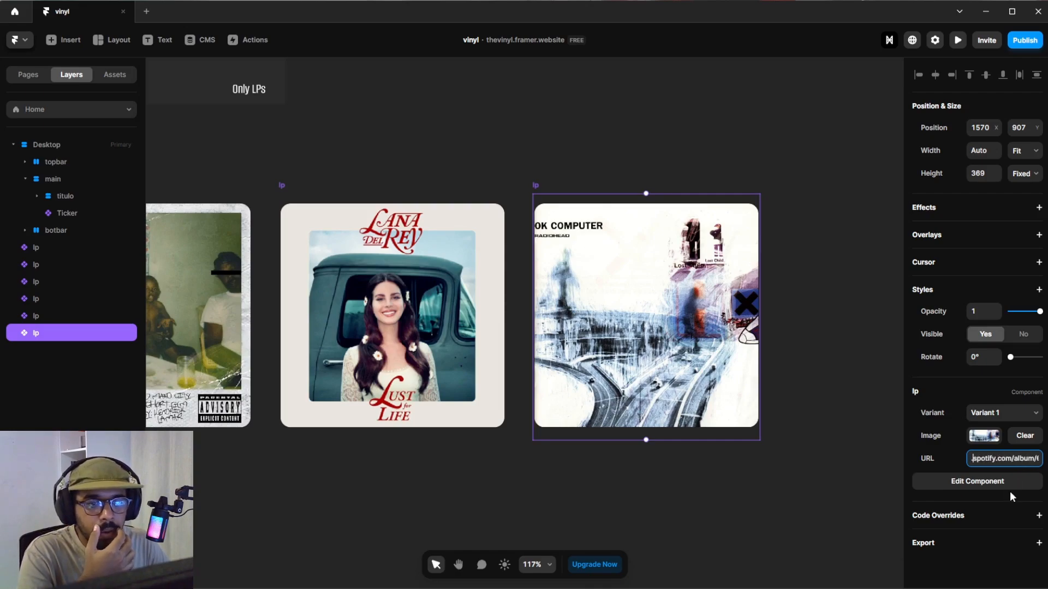
key("Right")
key("Right")
key("Right")
key("Right")
key("Right")
key("Right")
key("Right")
key("Right")
key("Right")
key("Left")
key("Left")
key("Left")
key("Left")
key("Left")
key("Left")
key("Left")
key("Left")
key("Left")
key("Left")
key("Left")
key("Left")
key("Left")
key("Left")
key("Left")
key("Left")
key("Left")
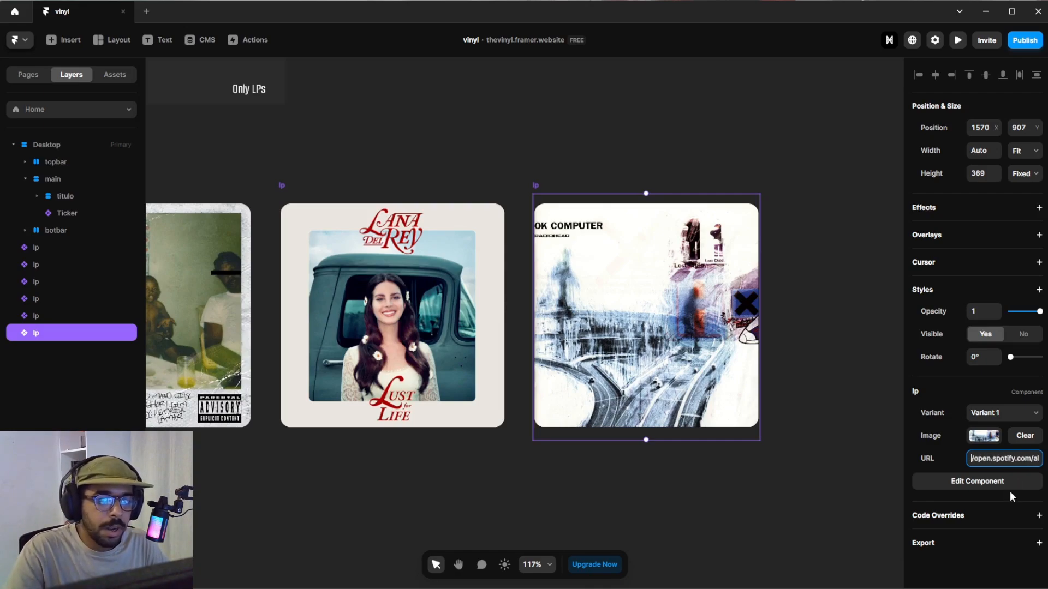
key("Left")
key("Left")
key("Left")
key("Left")
key("Left")
key("Left")
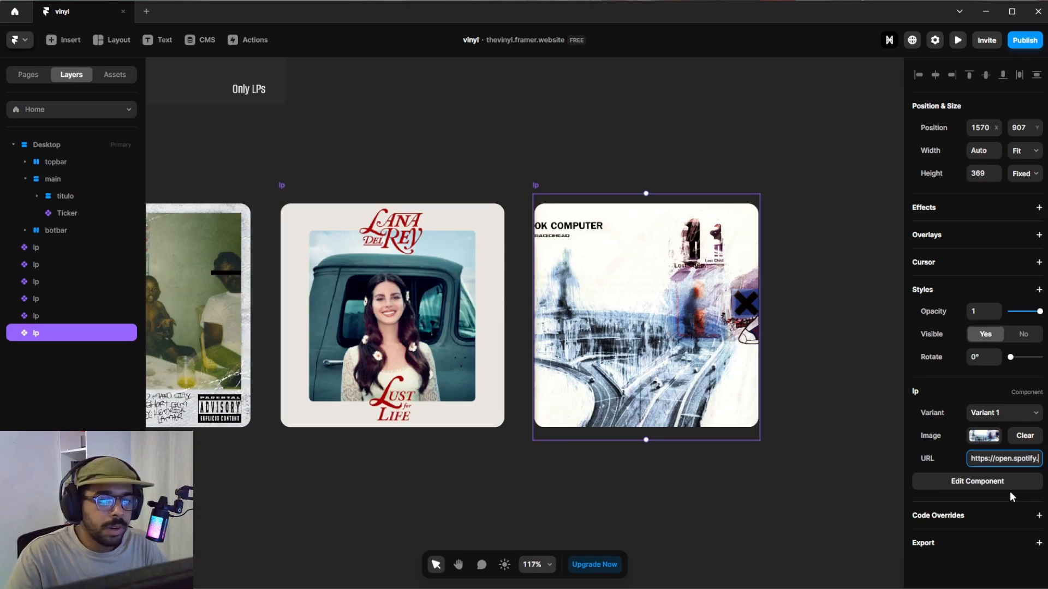
key("Right")
key("Right")
key("Right")
key("Right")
key("Right")
key("Right")
key("Right")
key("Right")
key("Right")
key("Right")
key("Right")
key("Right")
key("Right")
key("Right")
key("Right")
key("Right")
key("Right")
key("Right")
key("Right")
key("Right")
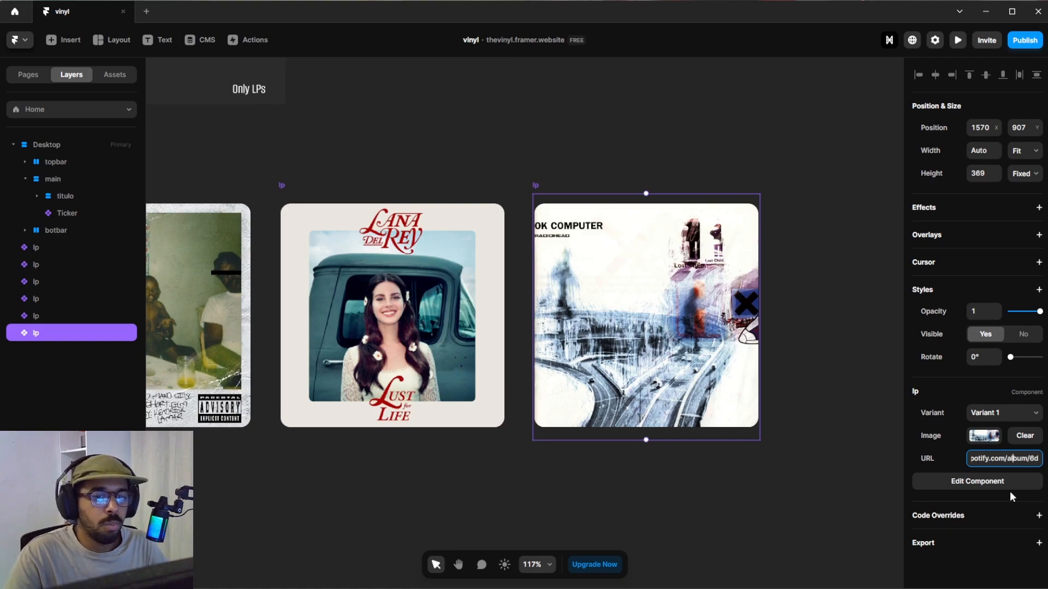
key("Right")
key("Right")
key("Right")
key("Right")
key("Right")
key("Right")
key("Right")
key("Right")
key("Right")
key("Right")
key("Right")
key("Right")
key("Right")
key("Right")
key("Right")
key("Right")
key("Right")
key("Right")
key("Right")
key("Right")
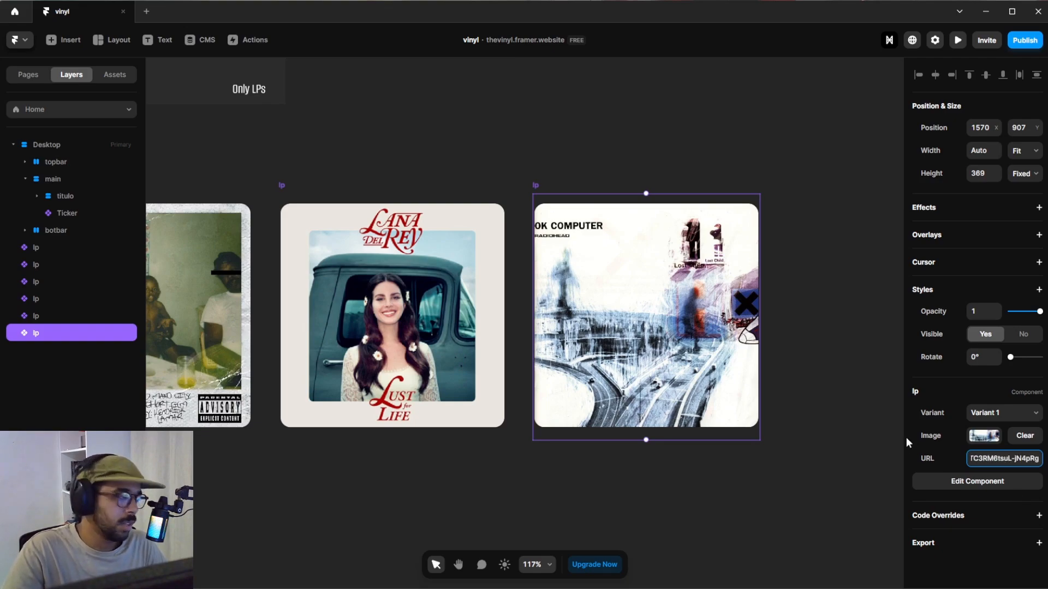
key("Return")
left_click(870, 422)
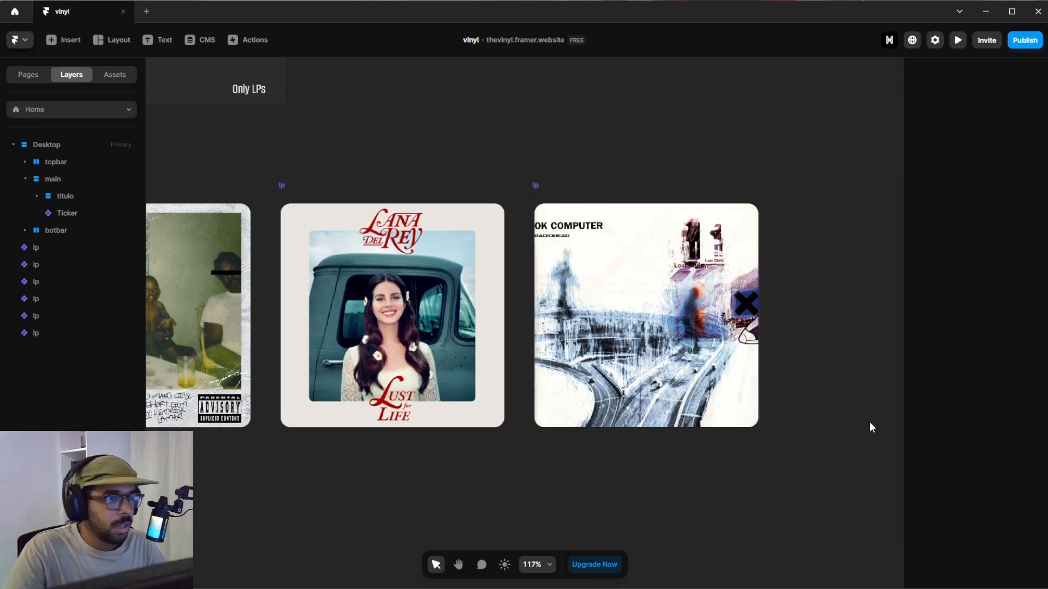
Connect the Ticker to the OK Computer lp instance to add it to the Ticker's children.
scroll(869, 423, "down", 5)
left_click(632, 228)
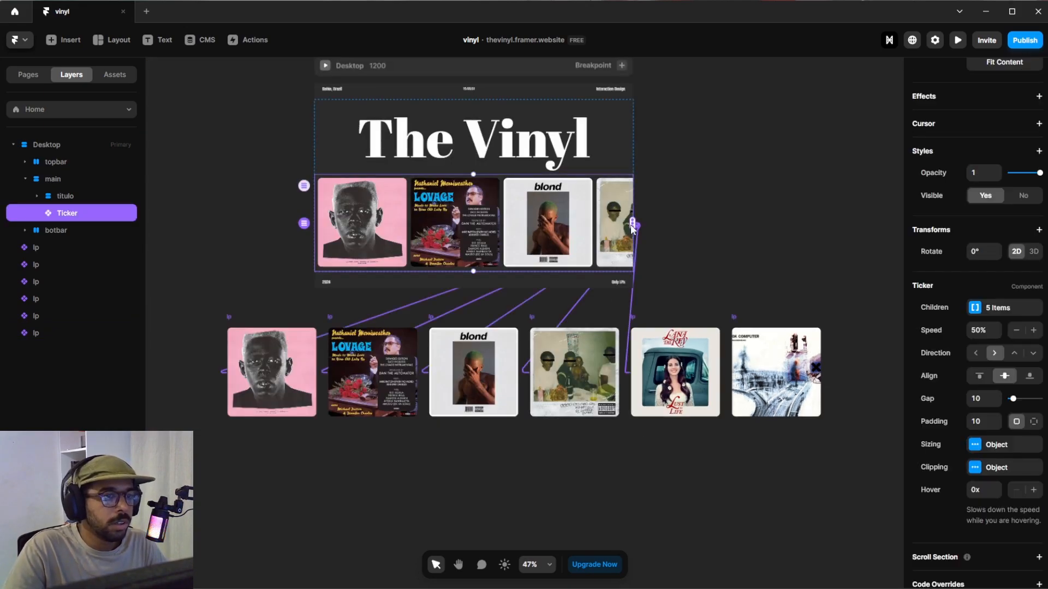
left_click_drag(631, 228, 796, 353)
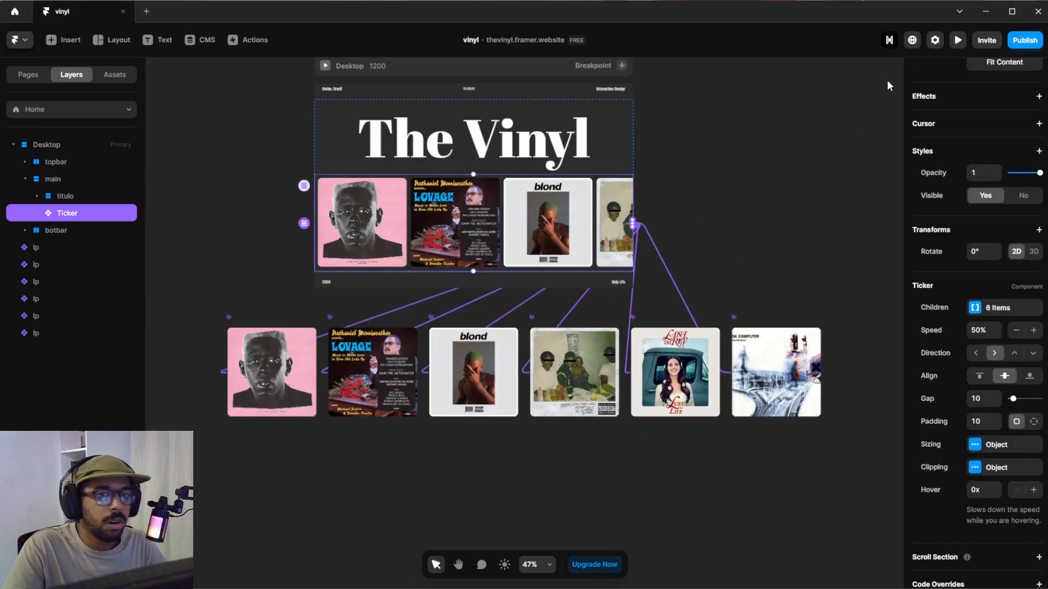
Preview the page, open the Spotify player from the OK Computer cover, and look through its track list.
left_click(958, 41)
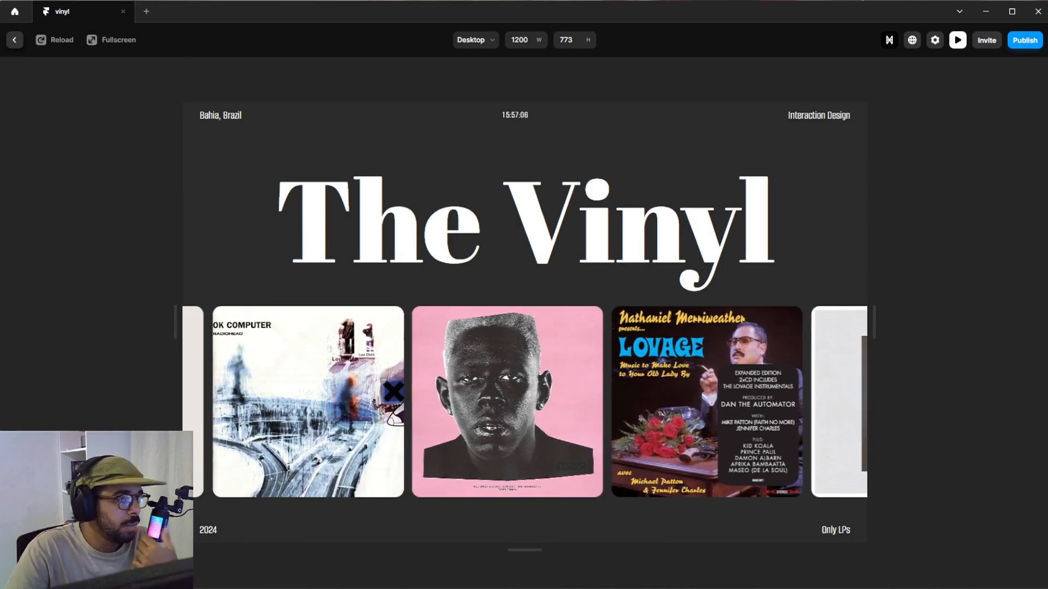
left_click(326, 400)
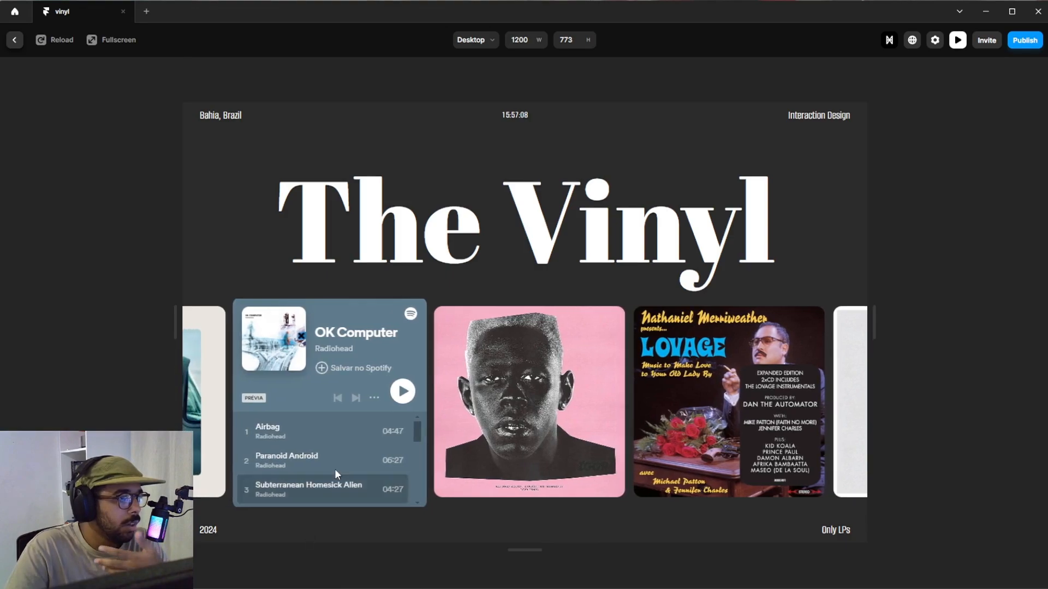
scroll(333, 441, "down", 5)
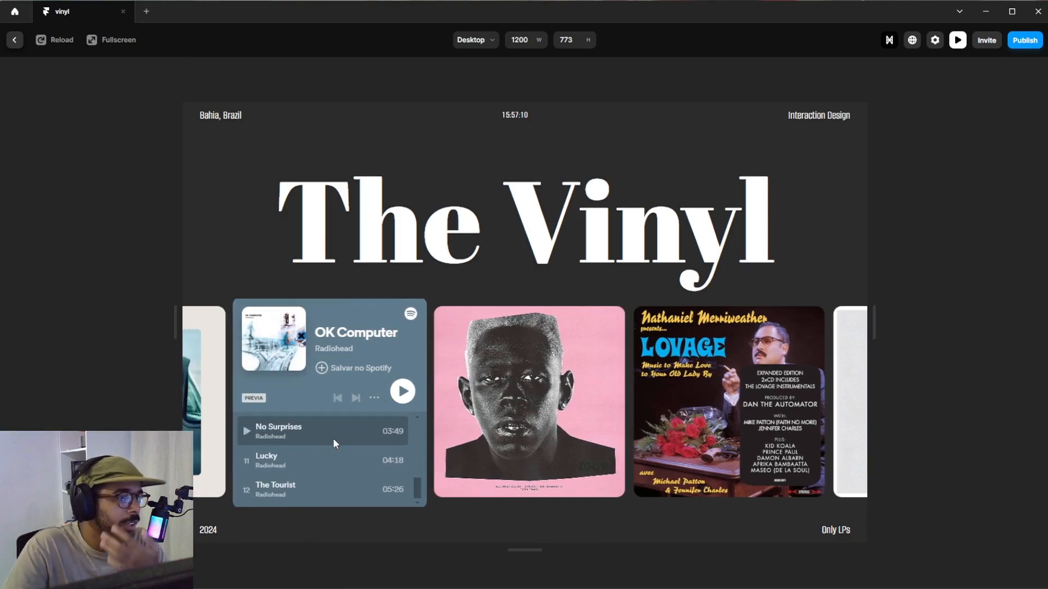
left_click_drag(416, 487, 414, 429)
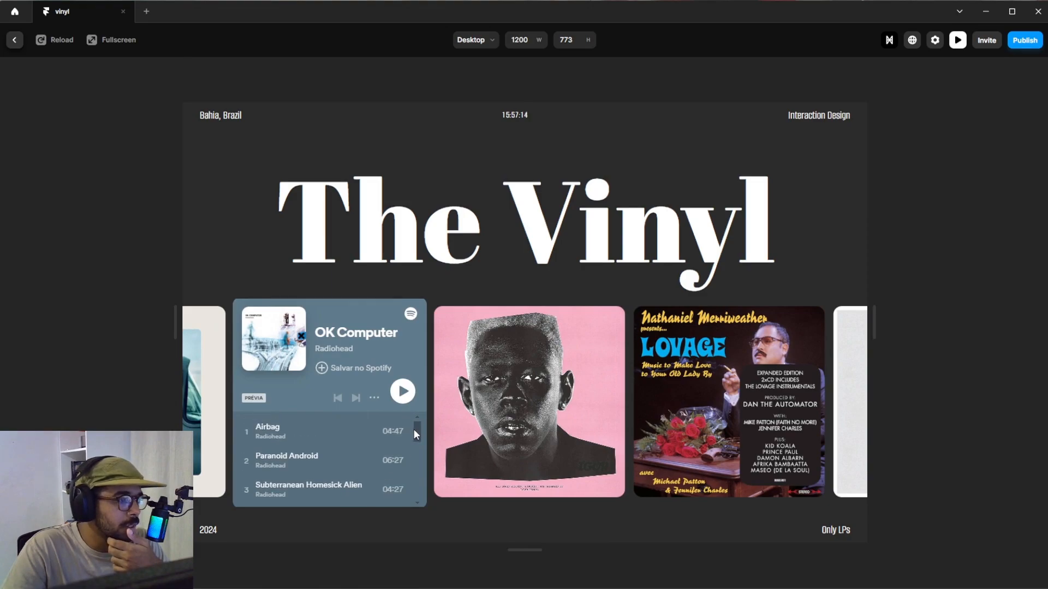
Test playing and pausing Paranoid Android, dismiss the Spotify promotion, and reload the preview before returning to the canvas.
left_click(245, 461)
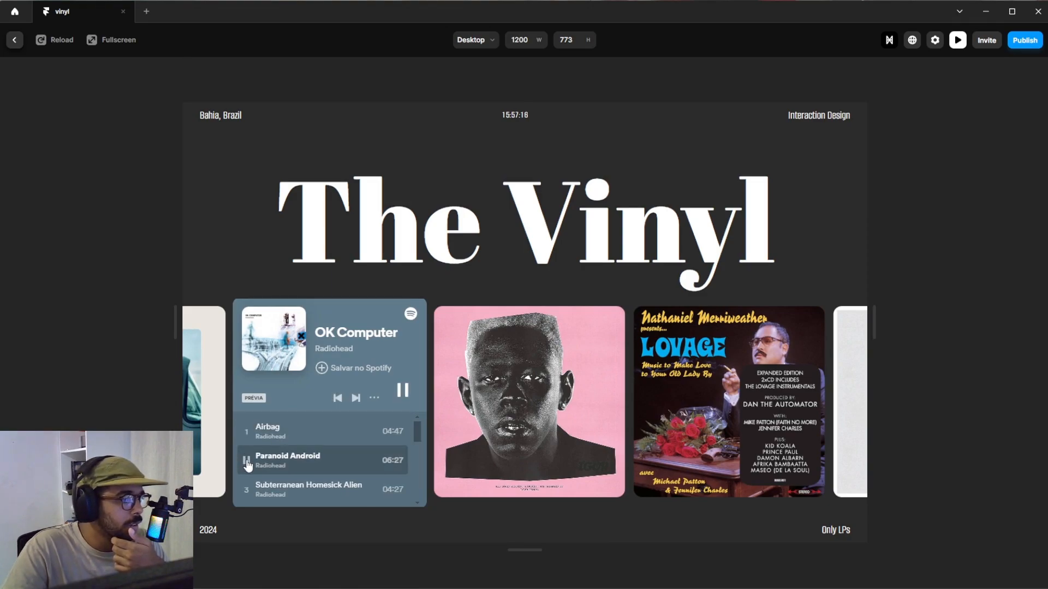
left_click(247, 463)
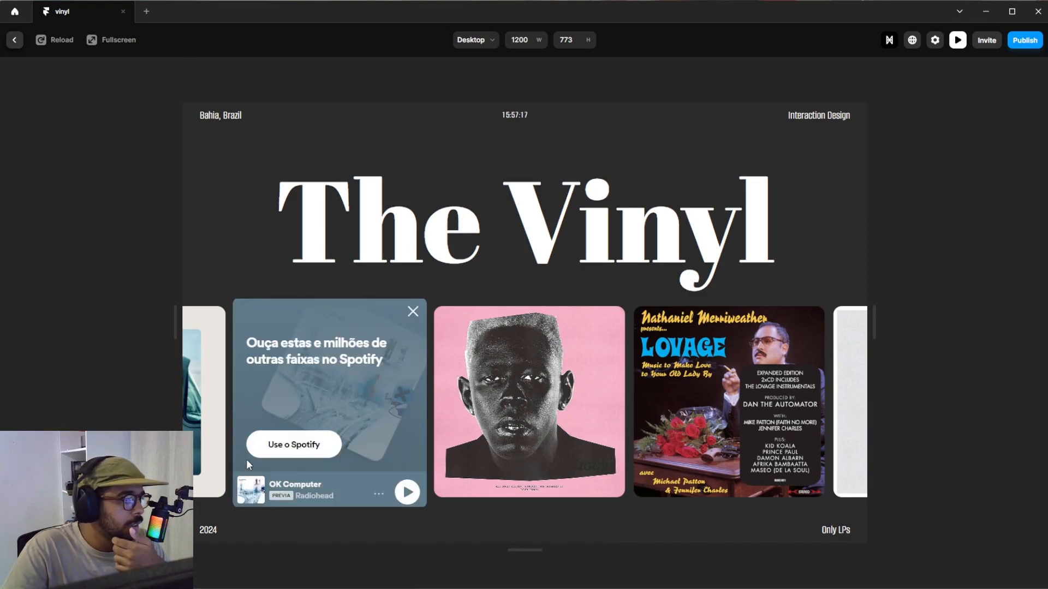
left_click(415, 312)
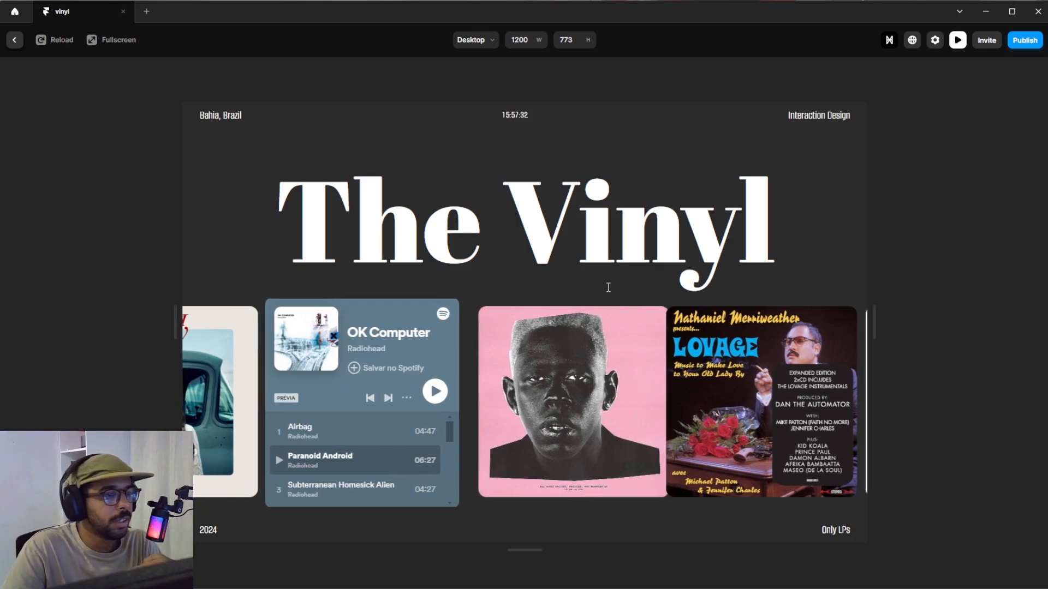
left_click(58, 40)
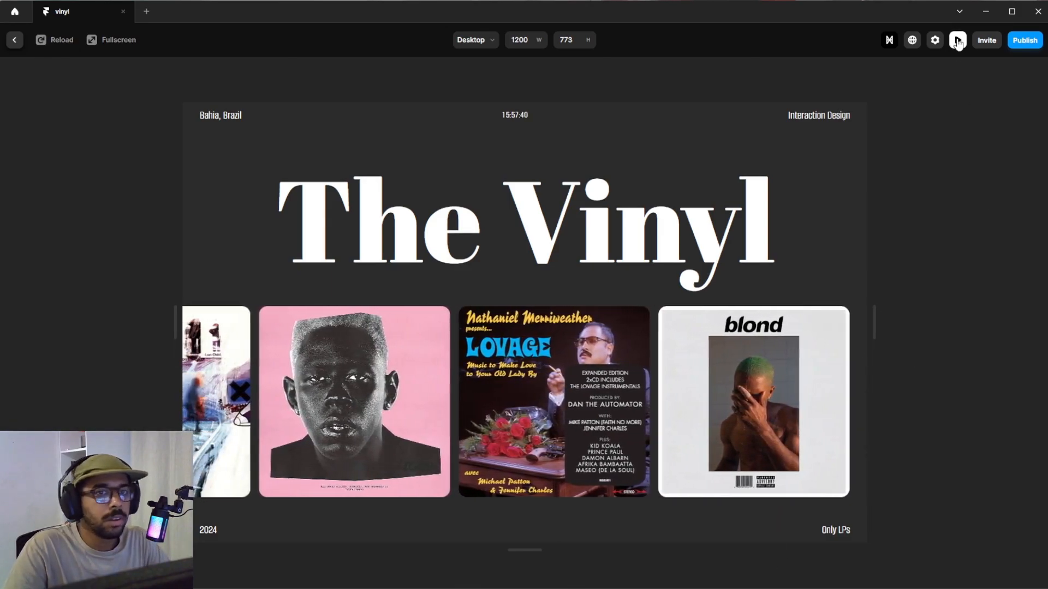
left_click(957, 40)
Inspect the fourth lp instance in the album row beneath the Desktop page.
left_click_drag(728, 238, 747, 293)
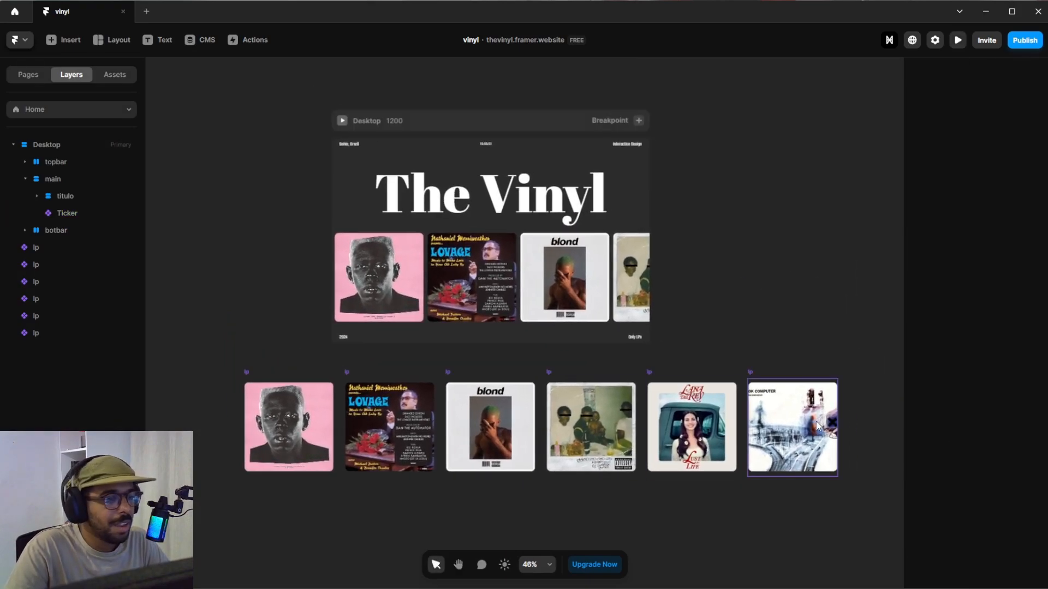
left_click(662, 433)
left_click(617, 427)
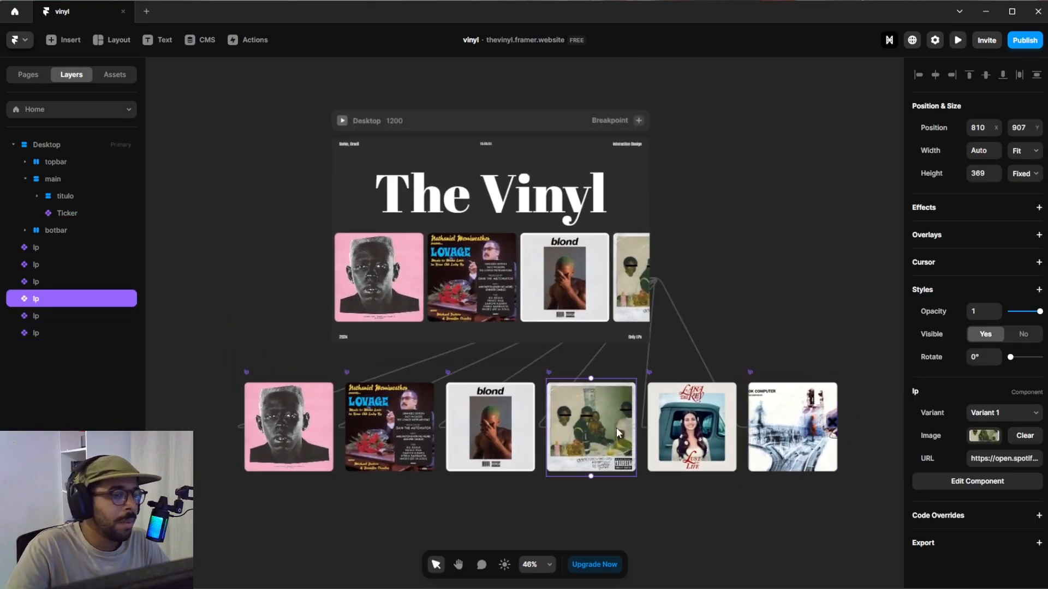
Inspect the third, second and first lp instances in the album row, and leave nothing selected.
left_click(512, 412)
left_click(412, 410)
left_click(312, 420)
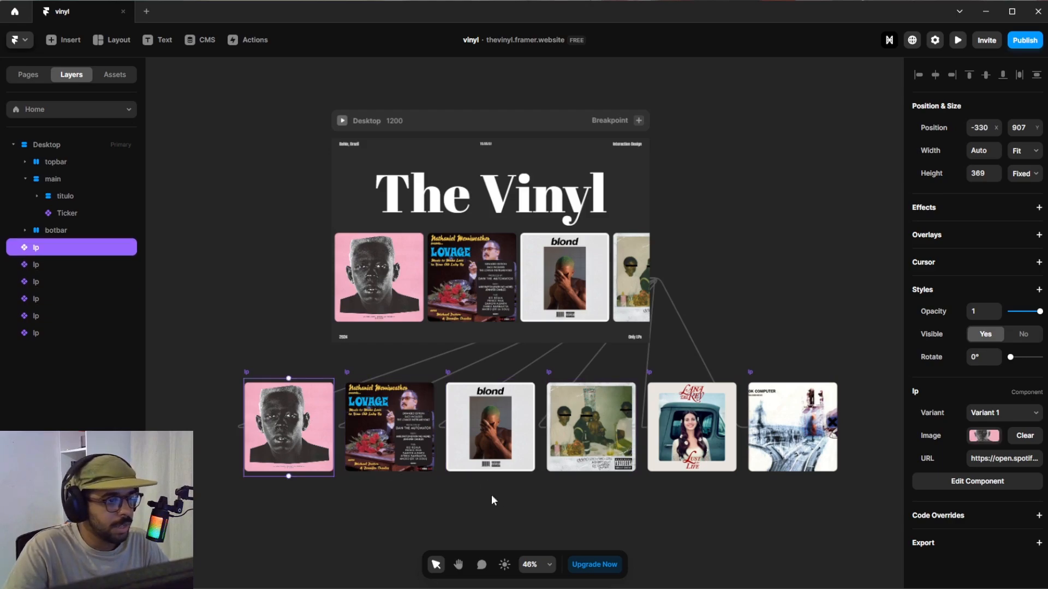
left_click(501, 508)
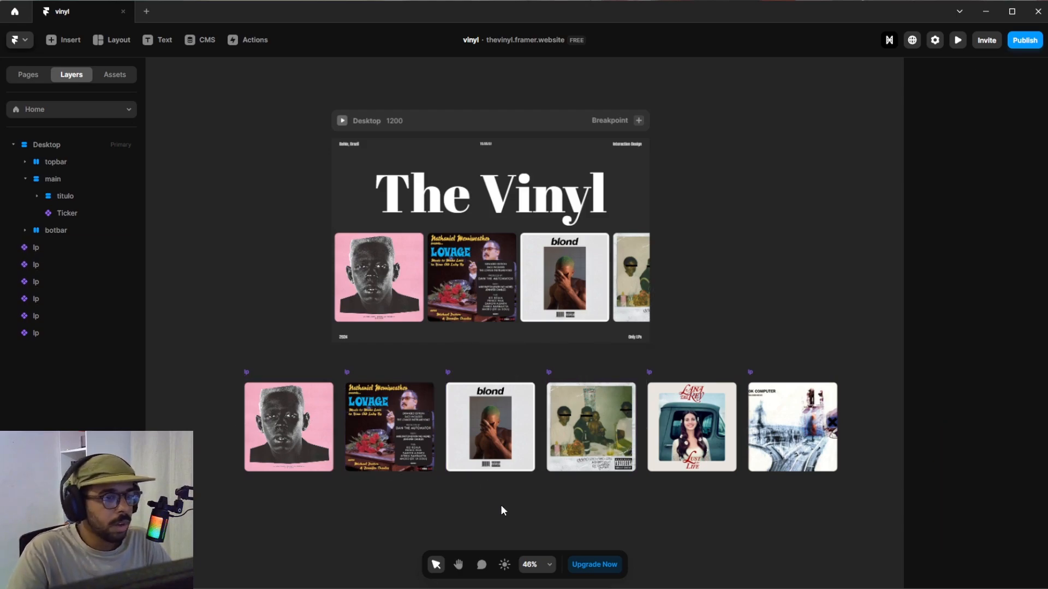
Move all six lp instances together slightly left so the album row sits more centrally beneath the Desktop page.
left_click_drag(797, 500, 317, 437)
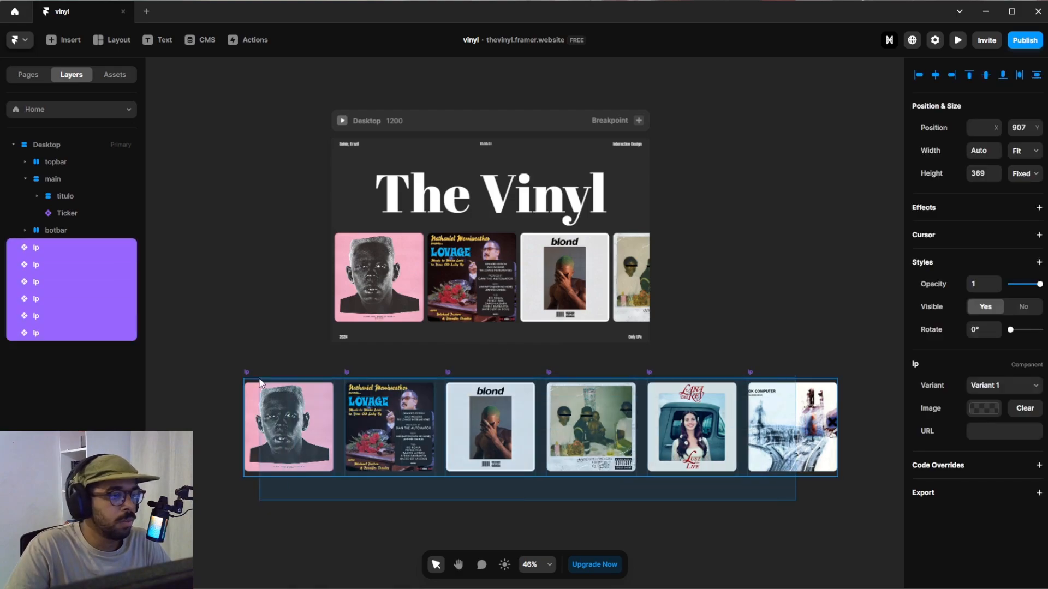
left_click_drag(510, 434, 479, 428)
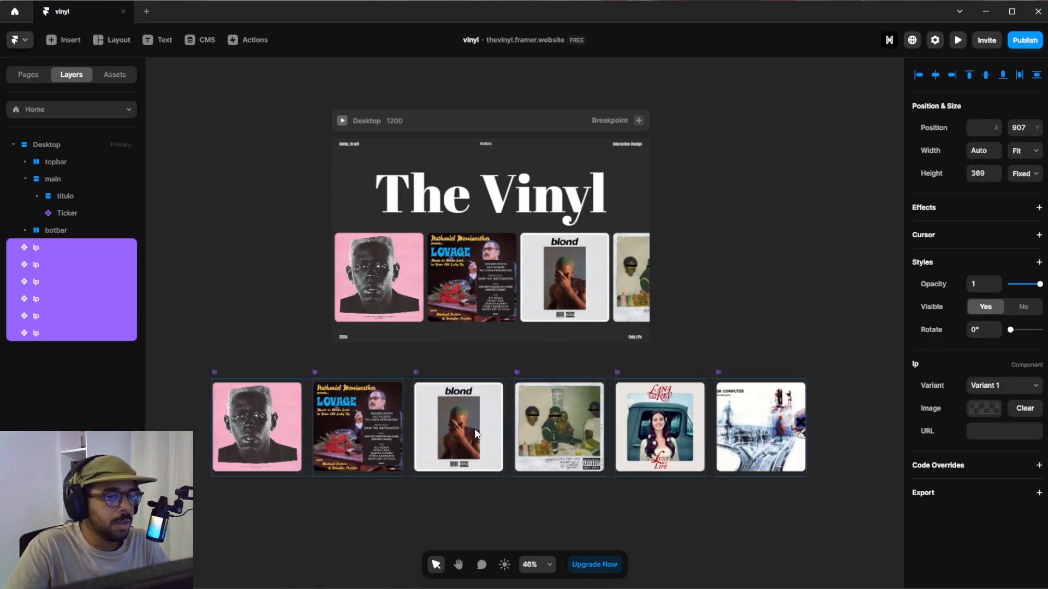
left_click(508, 508)
key("space")
left_click_drag(508, 508, 559, 513)
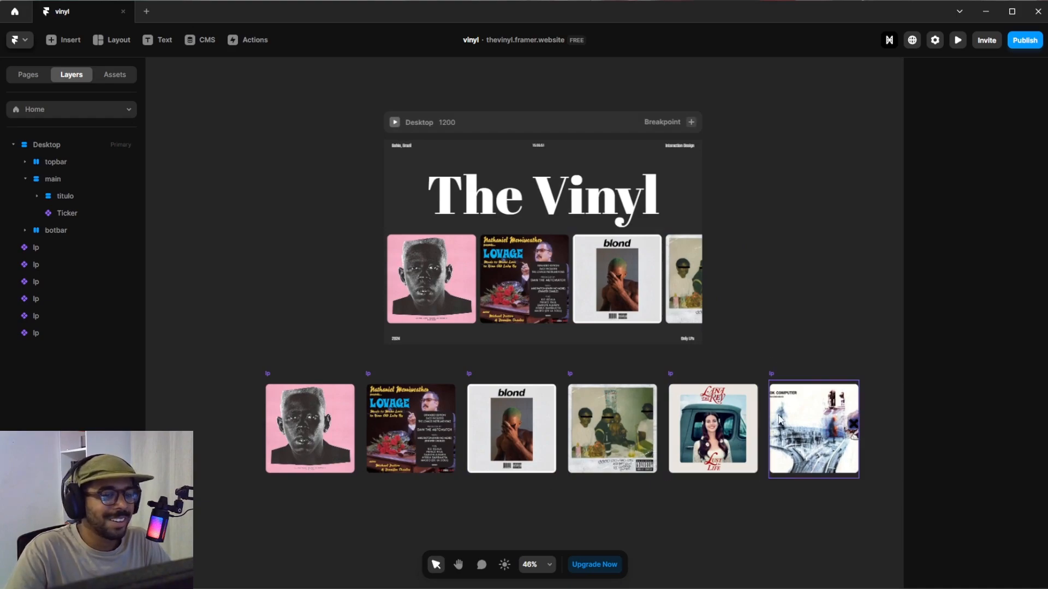
left_click(782, 392)
left_click(762, 295)
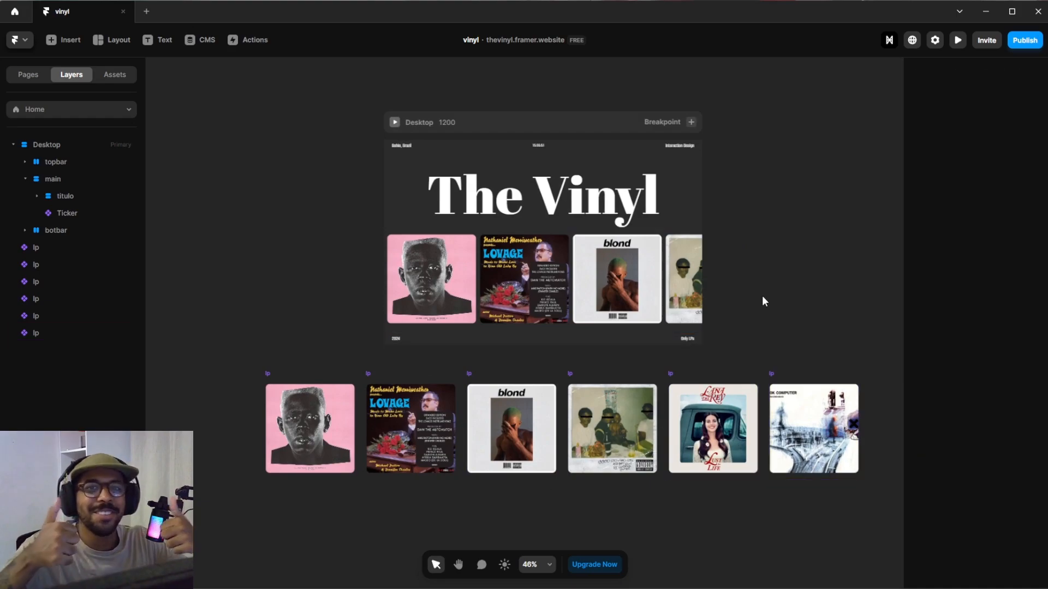